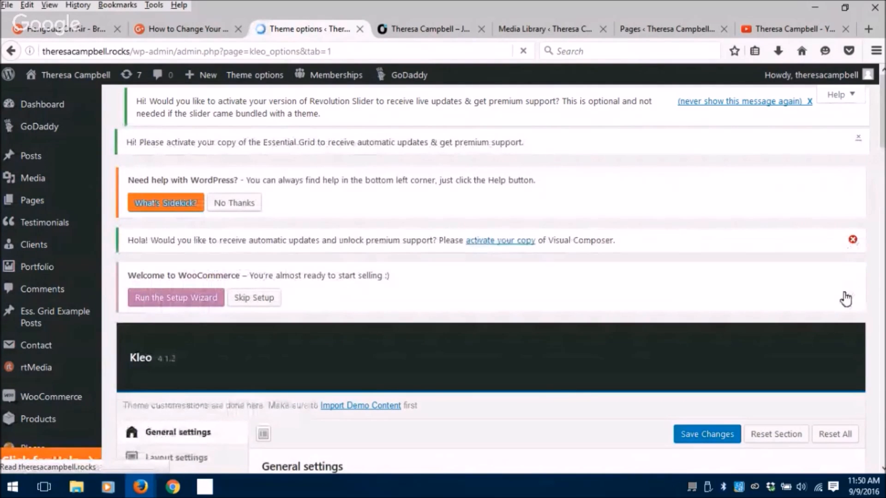
# Dismiss the Visual Composer 'Hola!' notice and look over the Kleo General settings.
pyautogui.click(853, 240)
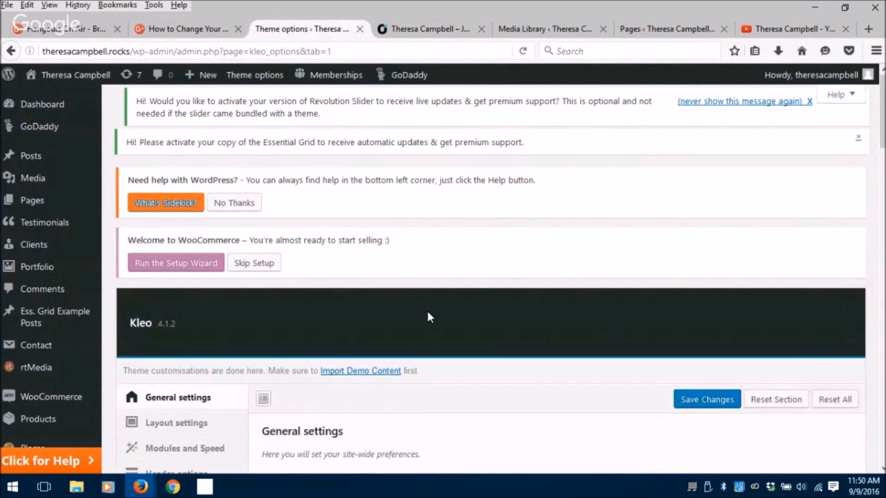
pyautogui.scroll(-5, 378, 288)
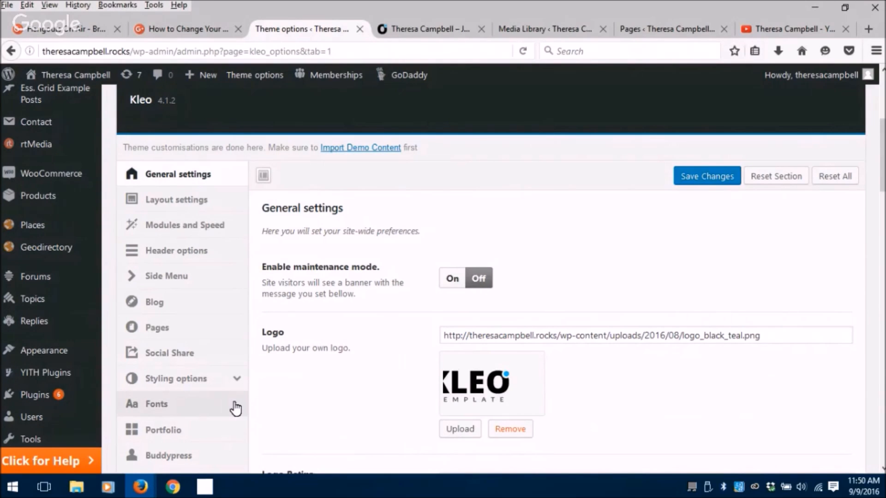
pyautogui.scroll(-5, 235, 408)
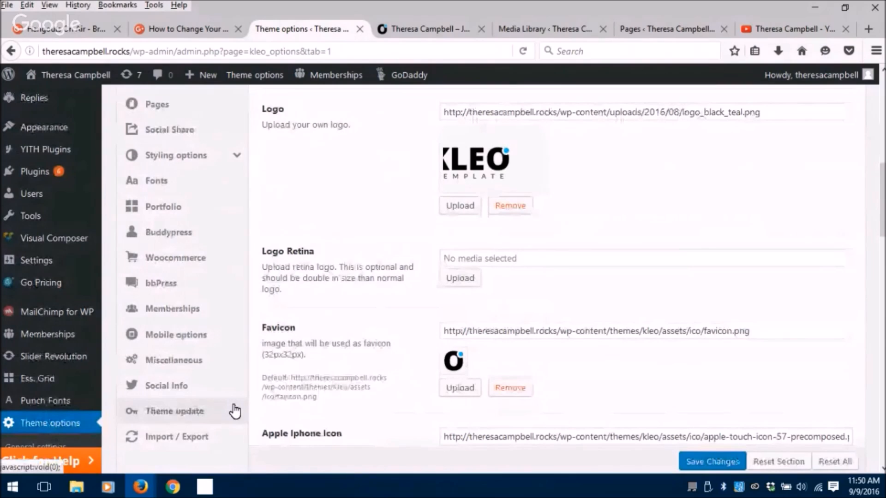
pyautogui.scroll(-2, 217, 357)
pyautogui.scroll(-5, 215, 364)
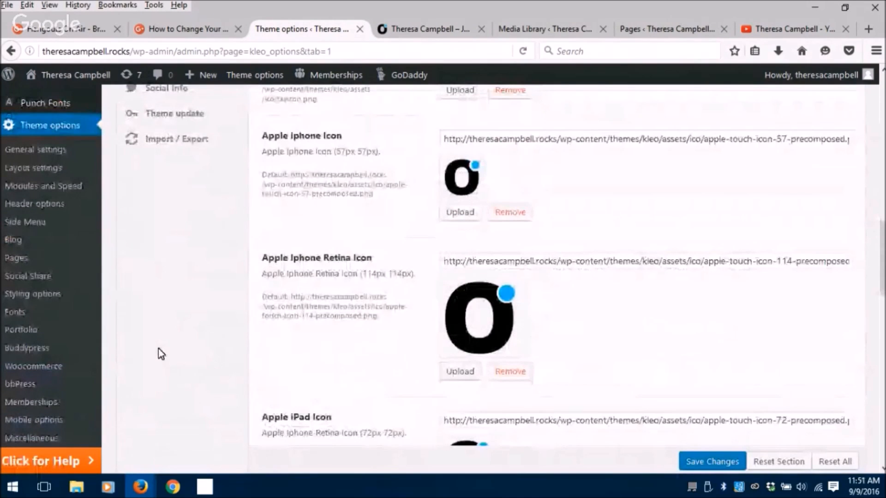
pyautogui.scroll(15, 168, 364)
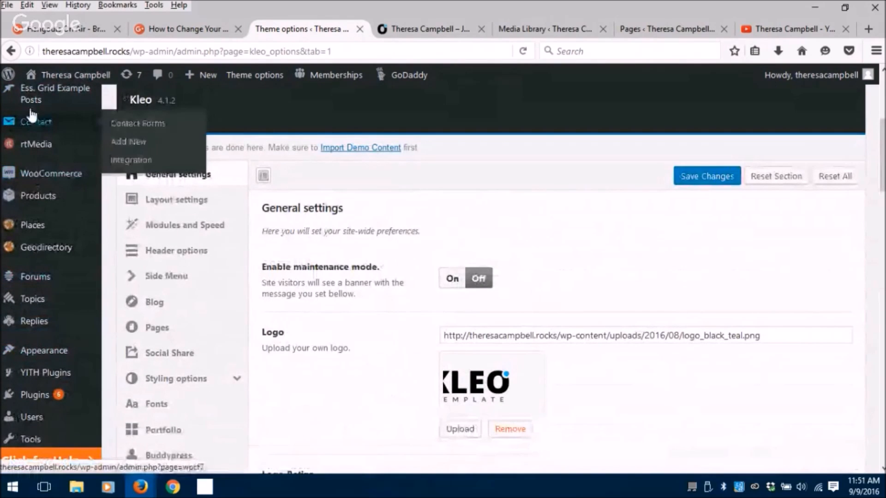
pyautogui.scroll(5, 73, 220)
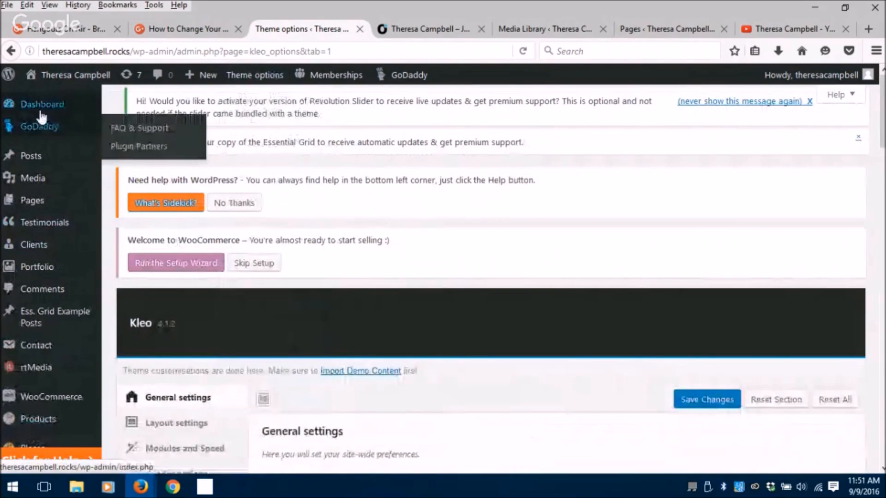
pyautogui.moveTo(39, 110)
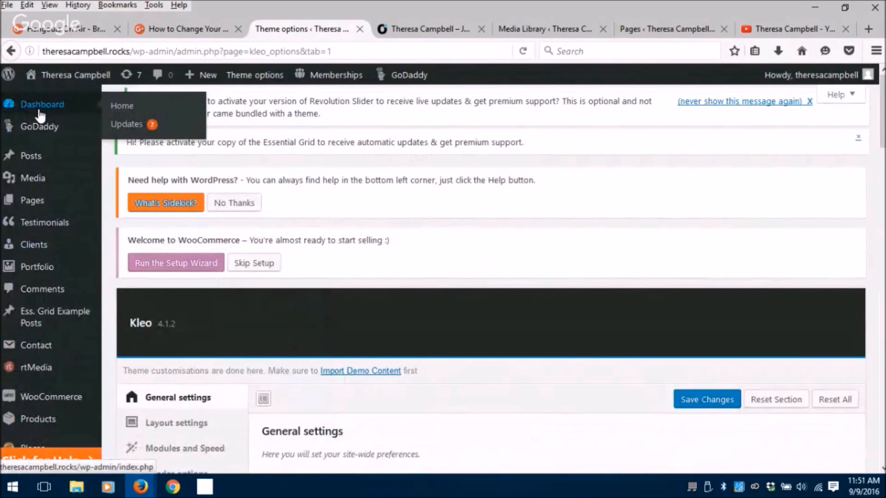
pyautogui.scroll(-5, 41, 177)
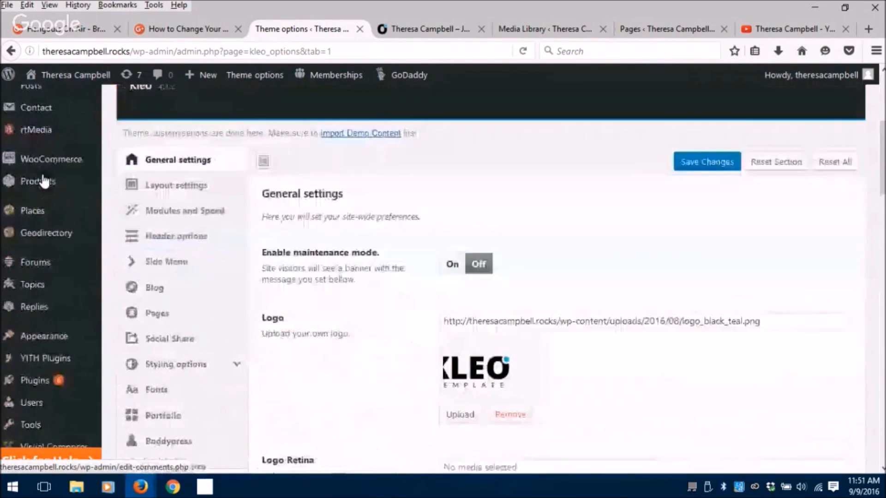
pyautogui.scroll(-1, 44, 180)
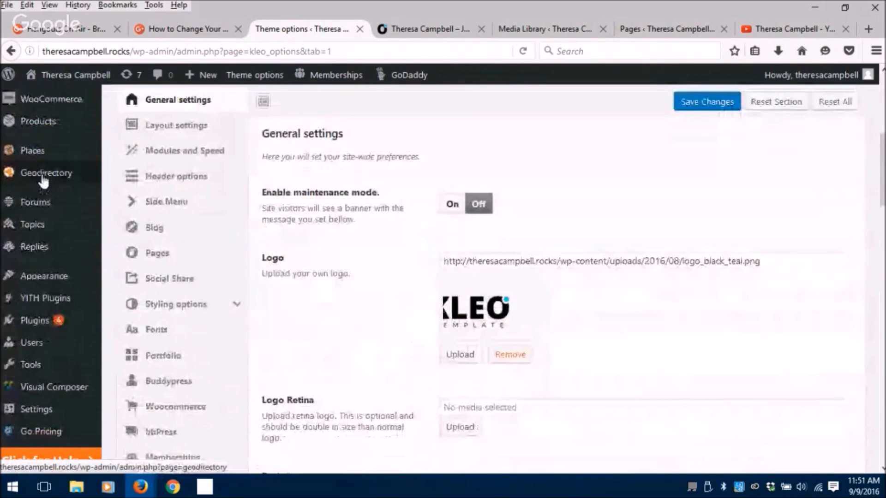
pyautogui.scroll(-4, 44, 181)
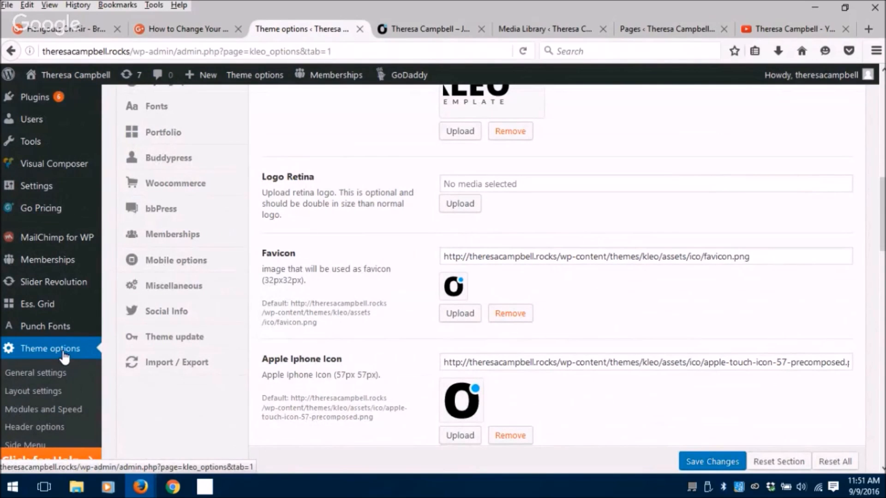
pyautogui.moveTo(40, 312)
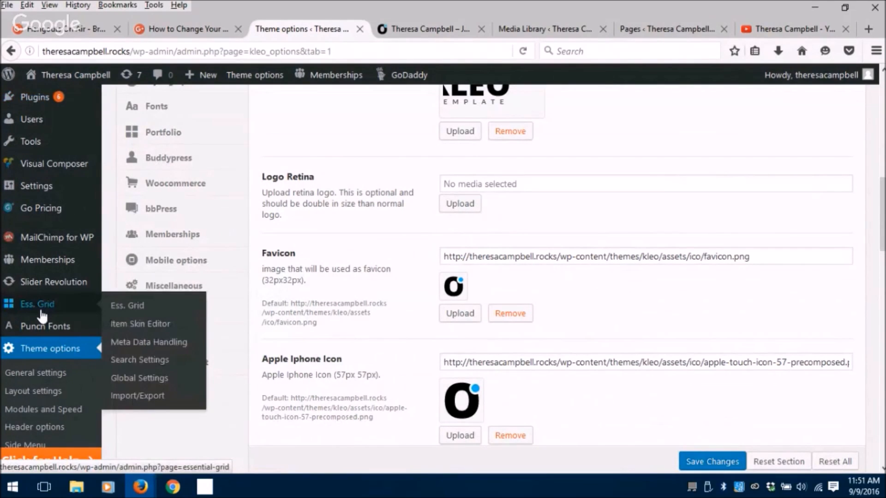
pyautogui.scroll(5, 40, 311)
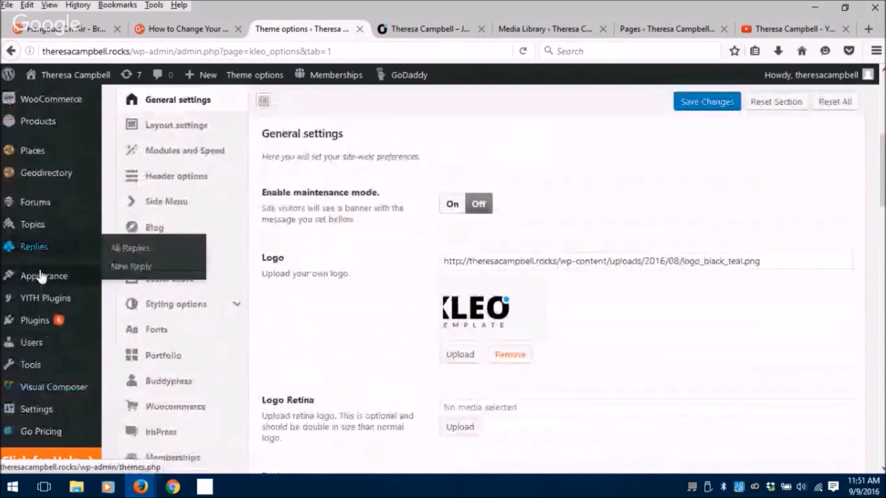
pyautogui.moveTo(42, 278)
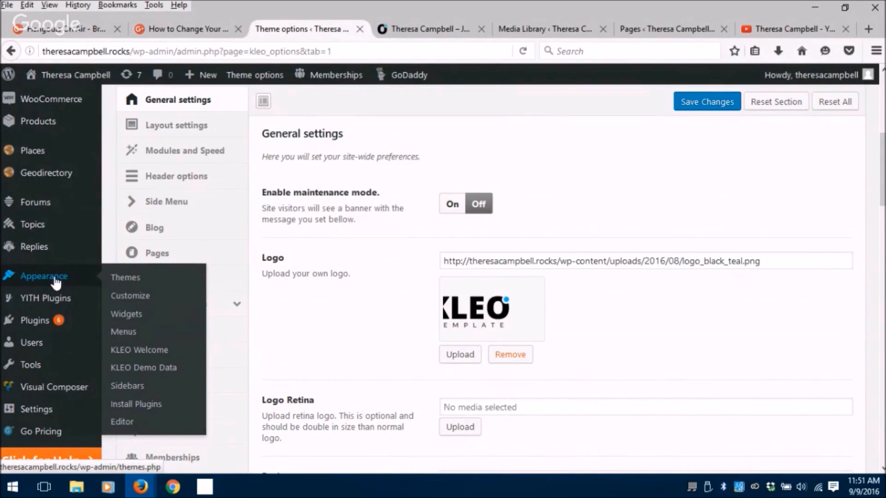
pyautogui.scroll(-3, 55, 282)
pyautogui.scroll(-6, 53, 285)
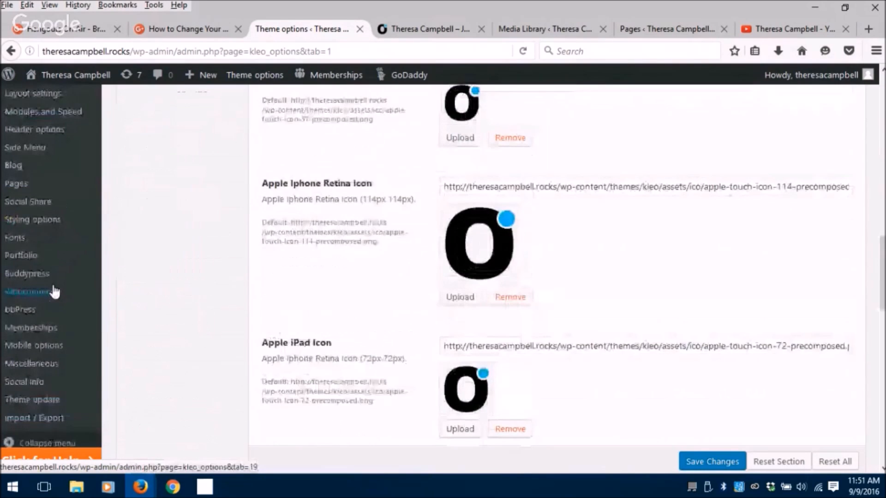
pyautogui.scroll(1, 54, 288)
pyautogui.scroll(2, 53, 291)
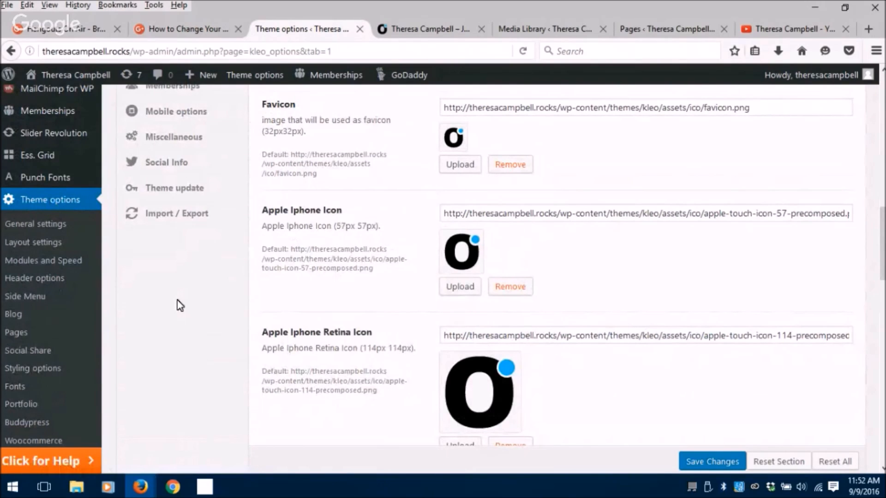
pyautogui.scroll(10, 179, 305)
pyautogui.scroll(3, 179, 306)
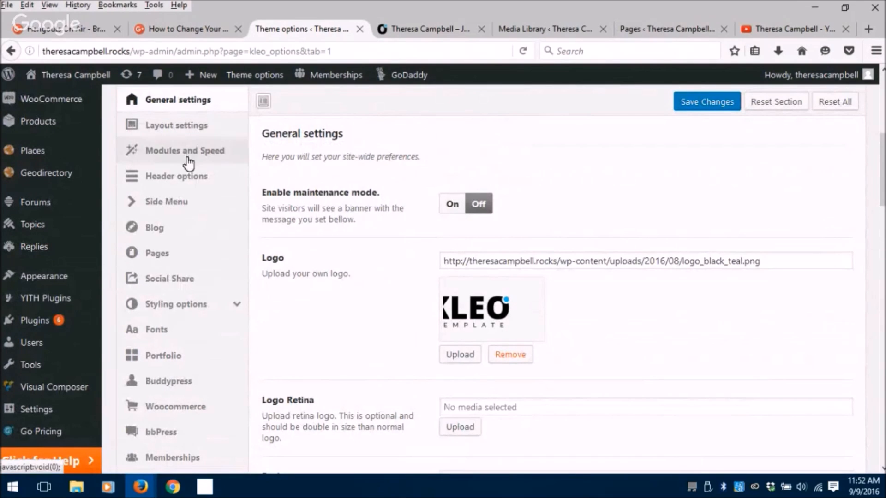
pyautogui.scroll(-3, 185, 218)
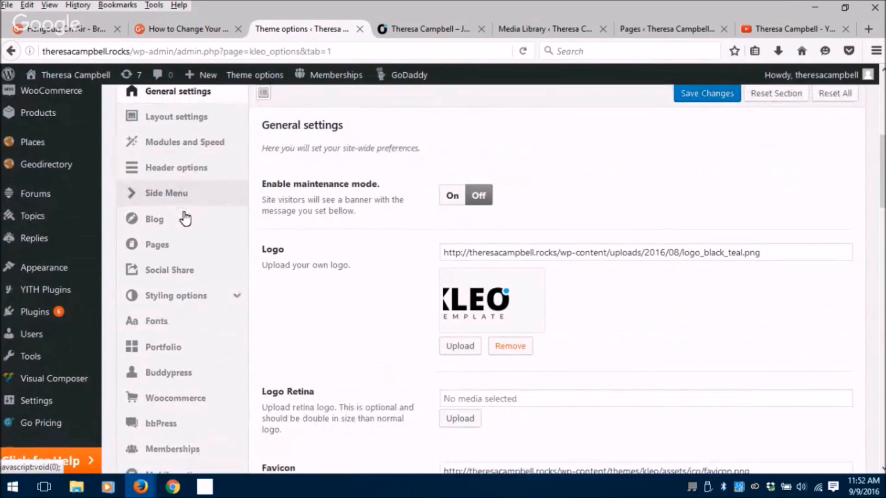
pyautogui.scroll(-2, 185, 218)
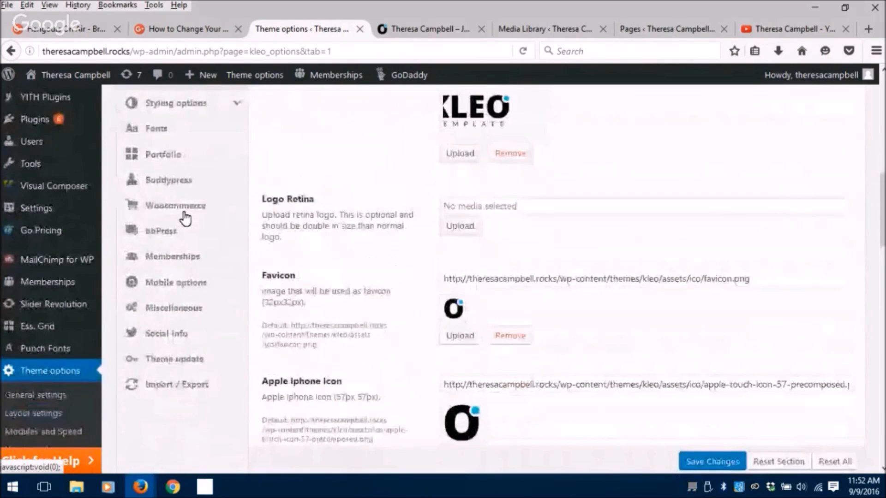
pyautogui.scroll(7, 185, 218)
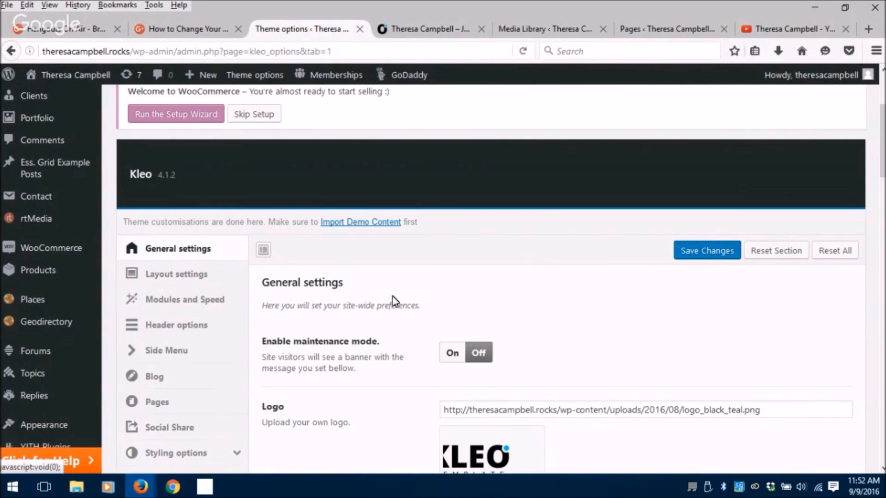
pyautogui.scroll(-3, 417, 315)
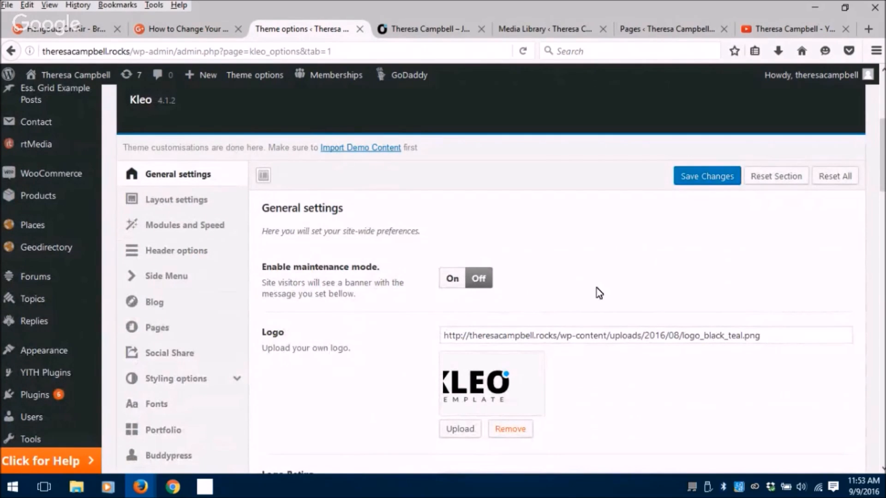
pyautogui.scroll(-3, 598, 293)
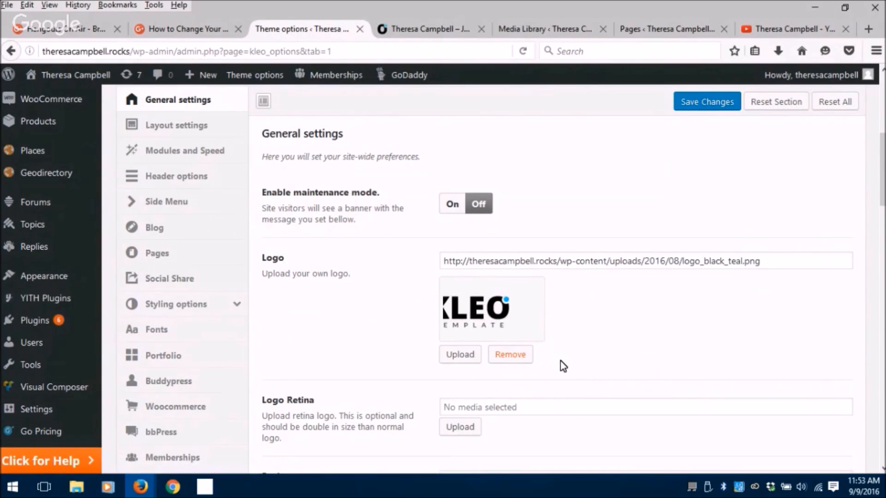
# Open the Logo media window's Upload Files panel and bring up the computer's file picker.
pyautogui.click(460, 355)
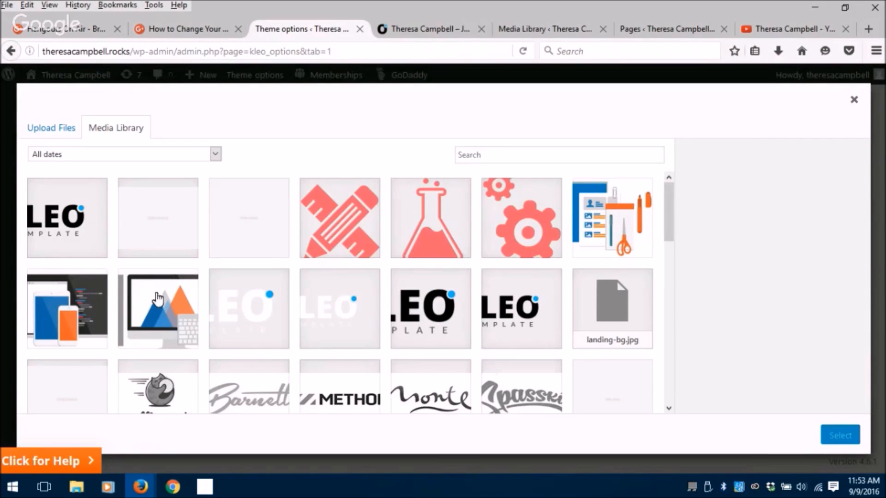
pyautogui.click(52, 131)
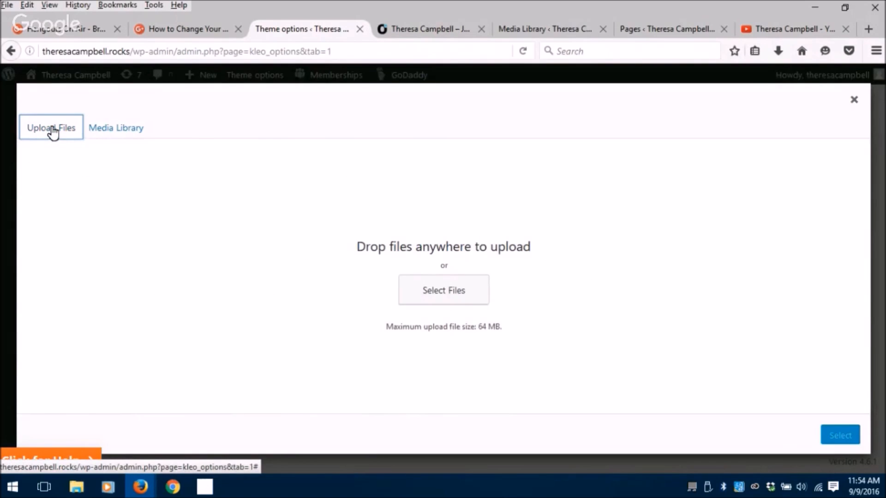
pyautogui.click(453, 296)
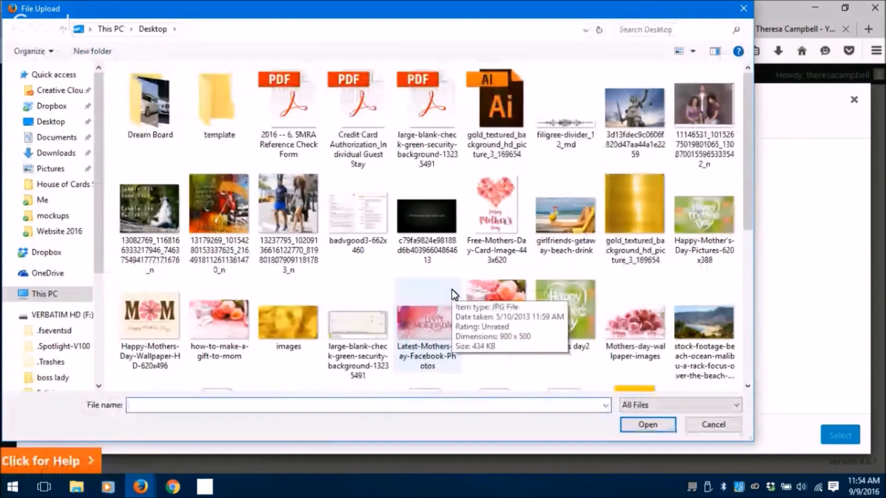
# Upload 'logo exploration february 2016' from the Dropbox Be Next Entertainment Logo folder.
pyautogui.click(41, 110)
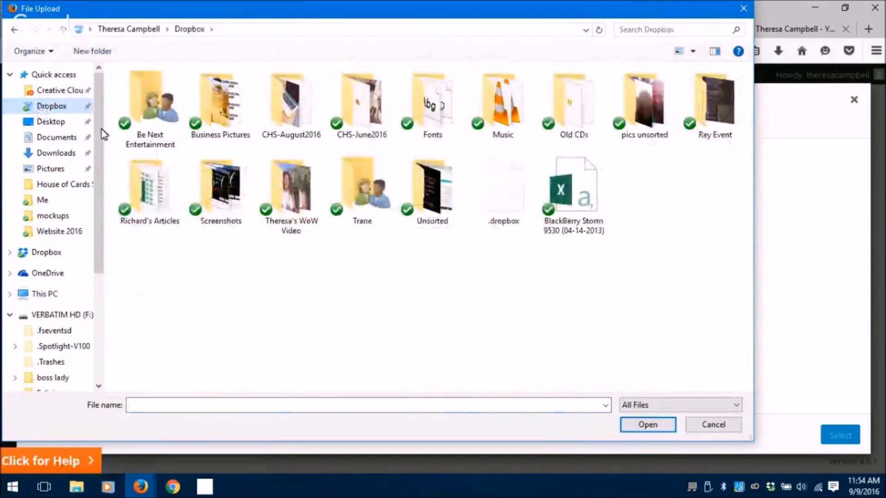
pyautogui.doubleClick(152, 103)
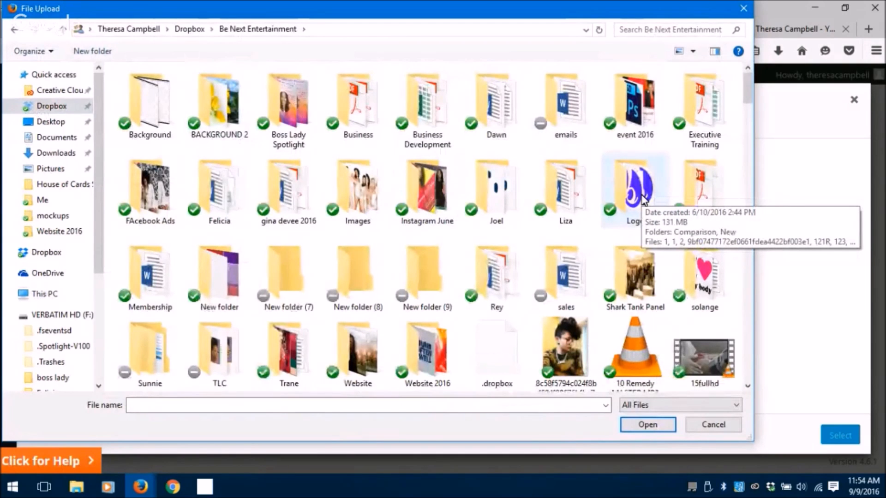
pyautogui.doubleClick(643, 199)
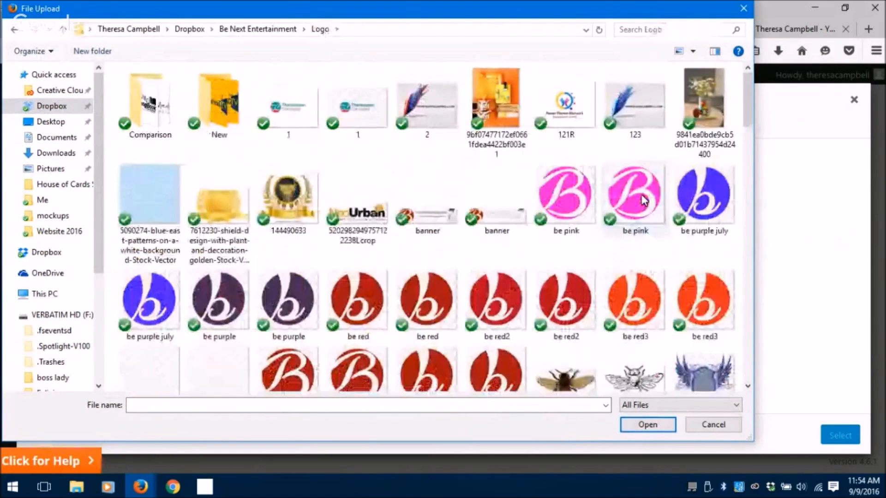
pyautogui.scroll(-10, 542, 252)
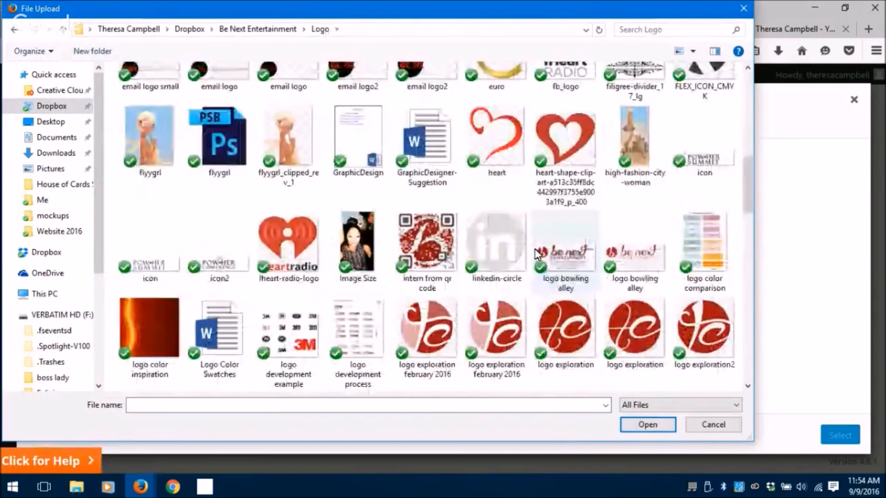
pyautogui.scroll(-5, 537, 253)
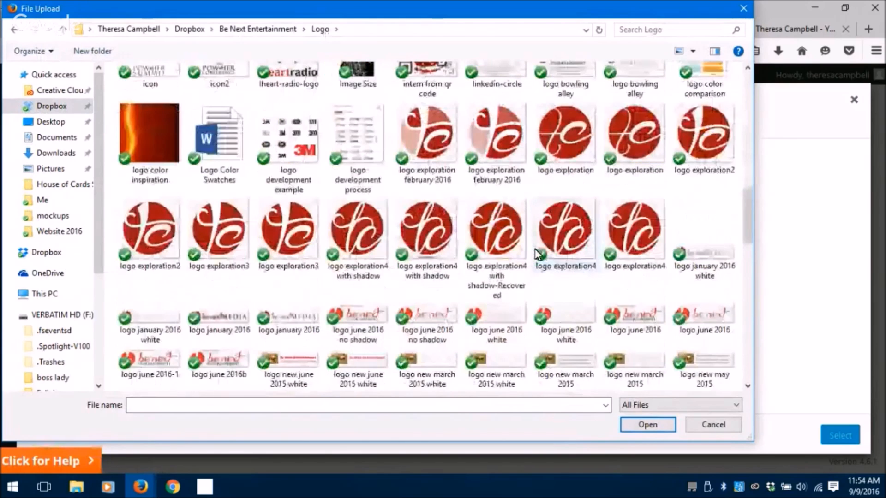
pyautogui.click(442, 147)
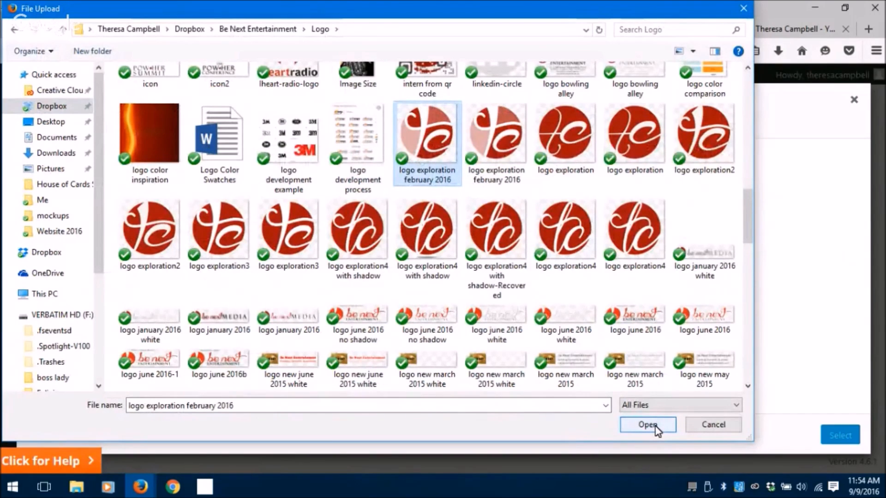
pyautogui.click(656, 426)
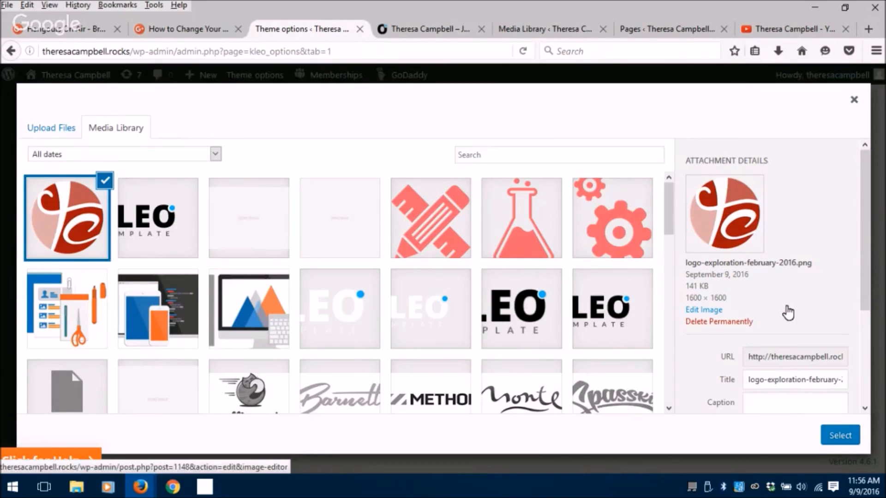
# Set the uploaded logo-exploration-february-2016.png as the theme Logo.
pyautogui.click(839, 436)
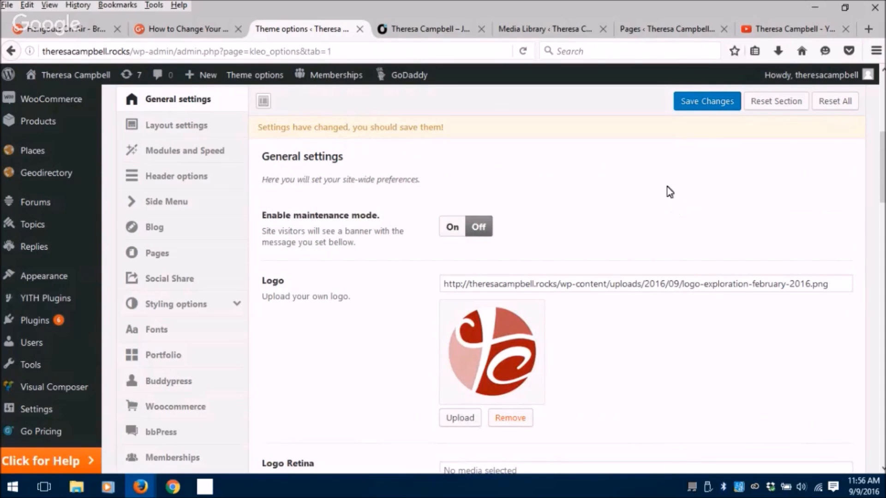
pyautogui.scroll(-3, 652, 206)
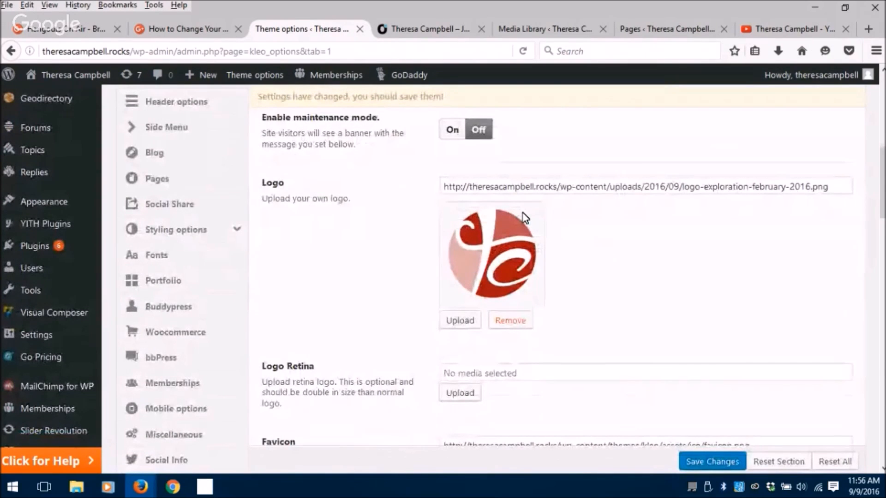
pyautogui.scroll(-1, 627, 299)
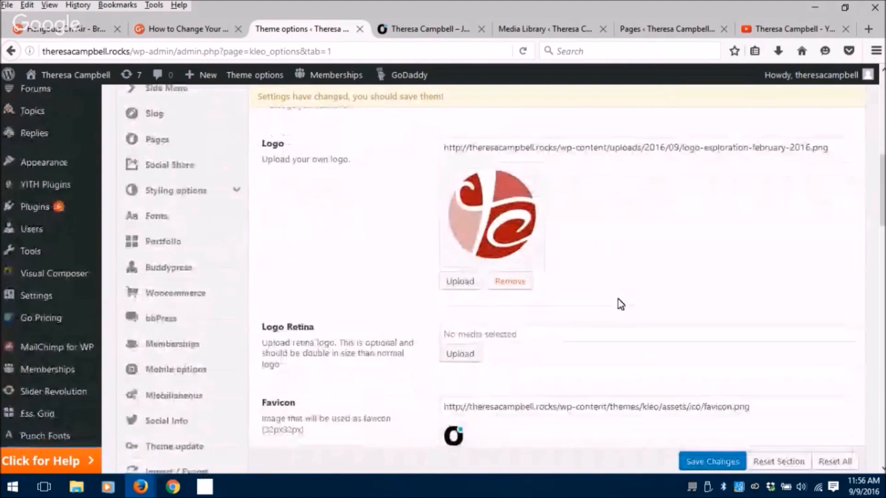
pyautogui.scroll(-3, 621, 304)
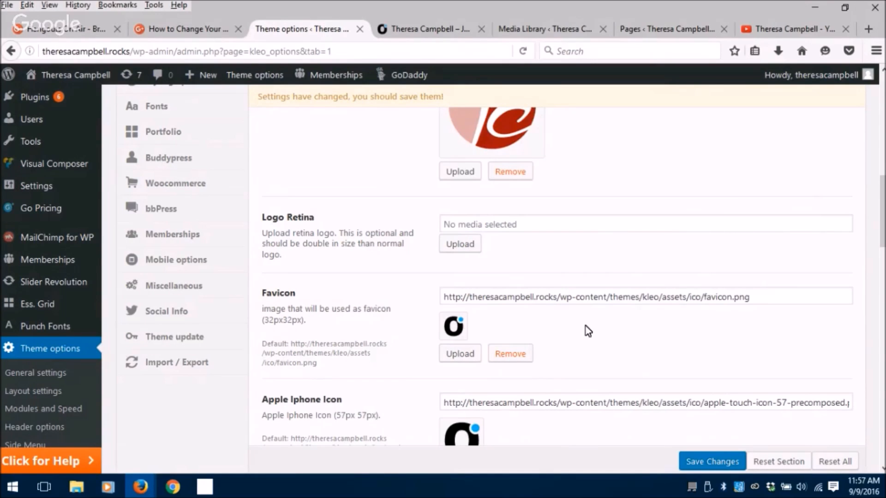
# Set the Favicon to the red logo image, retitling it with the owner's name plus 'rocks'.
pyautogui.click(459, 354)
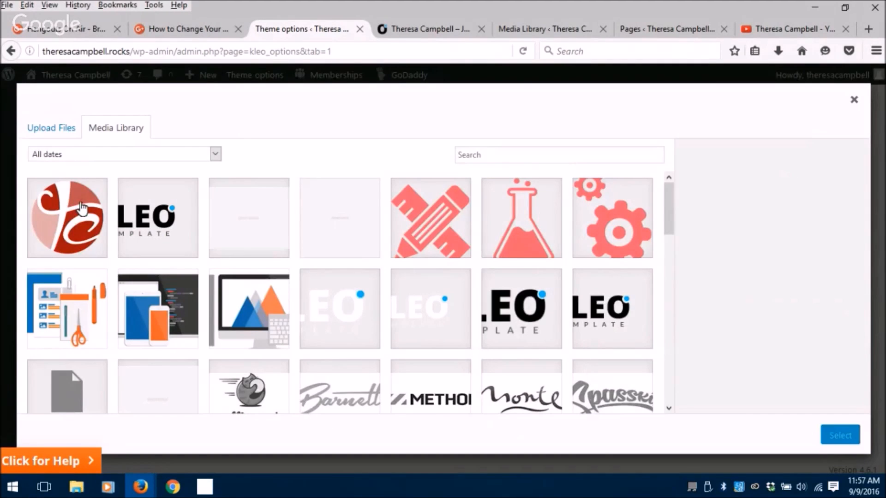
pyautogui.click(81, 208)
pyautogui.click(809, 365)
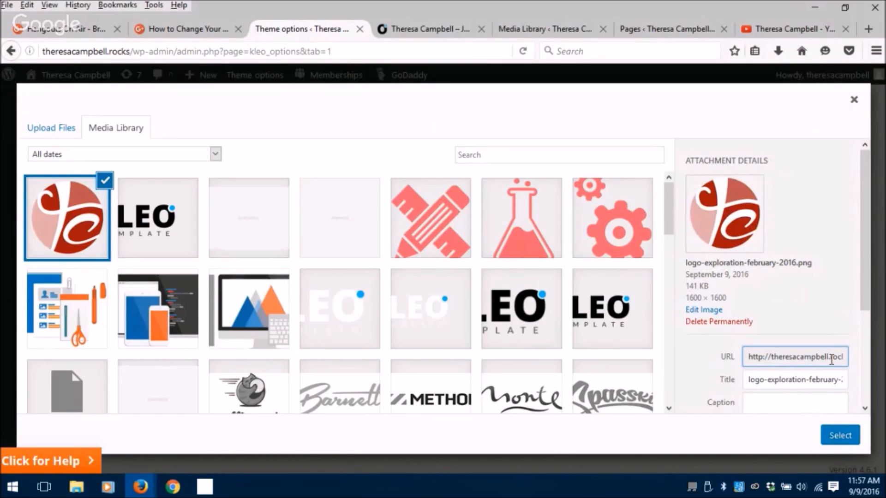
pyautogui.click(782, 381)
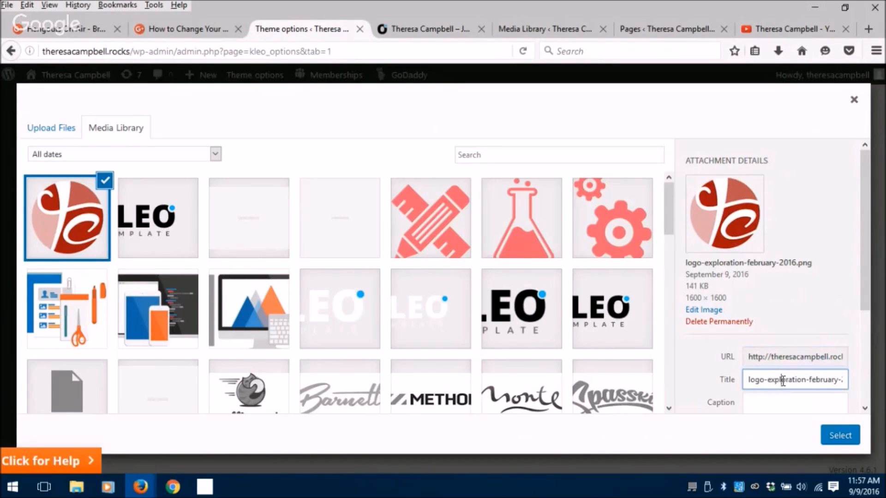
pyautogui.tripleClick(782, 381)
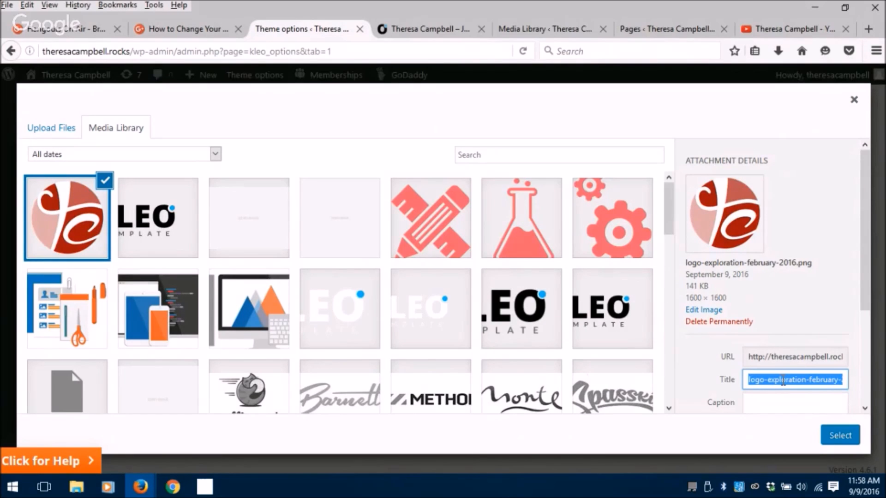
pyautogui.write('theresa campbell')
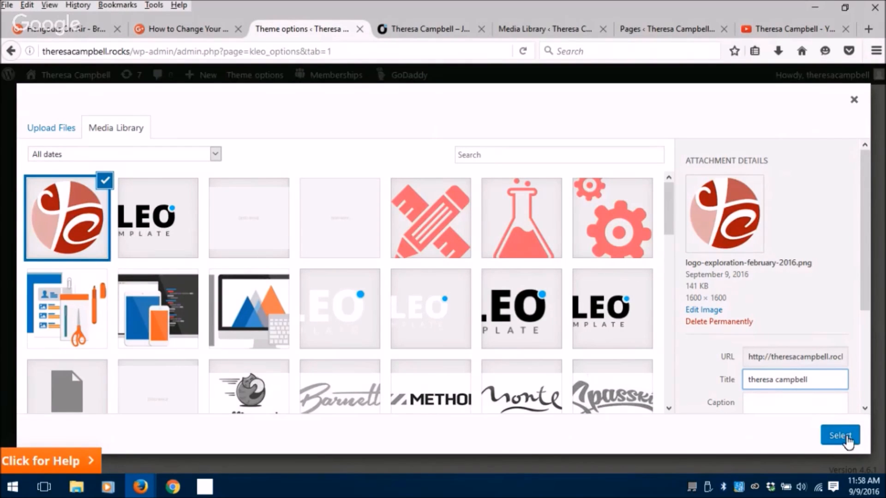
pyautogui.write('rocks')
pyautogui.click(839, 436)
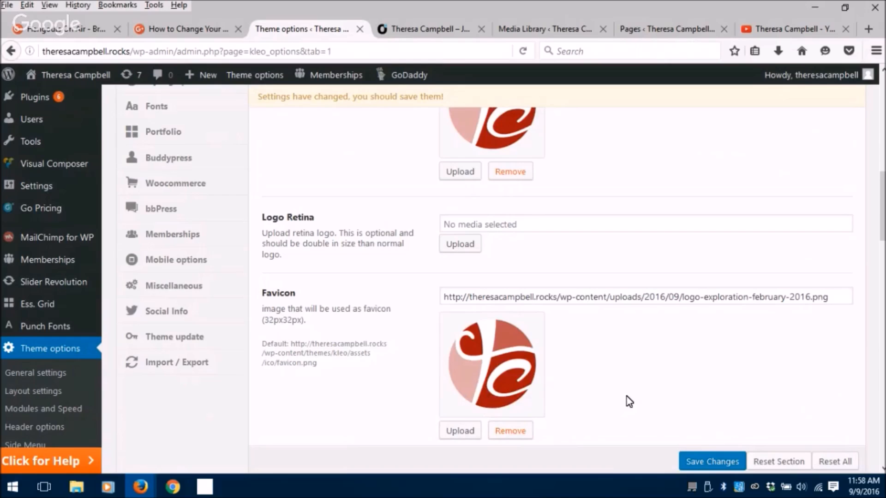
# Set the Apple iPhone and iPhone Retina icons to the red logo image.
pyautogui.scroll(-5, 629, 401)
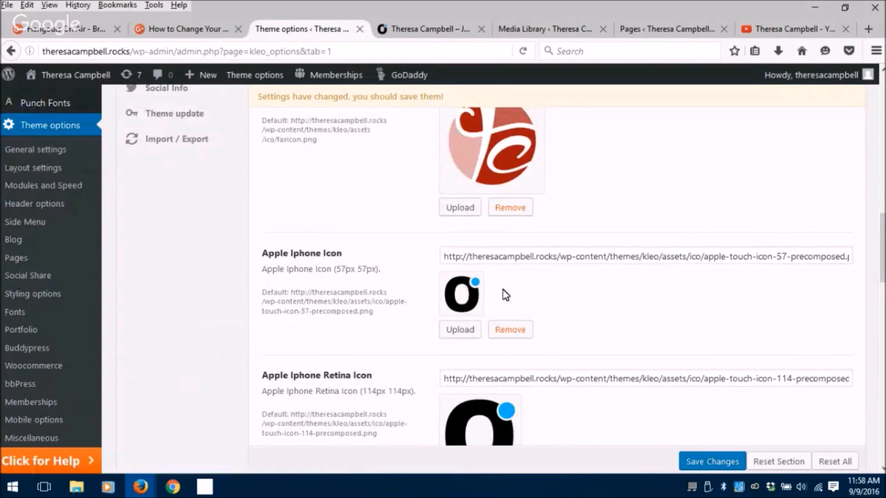
pyautogui.click(464, 330)
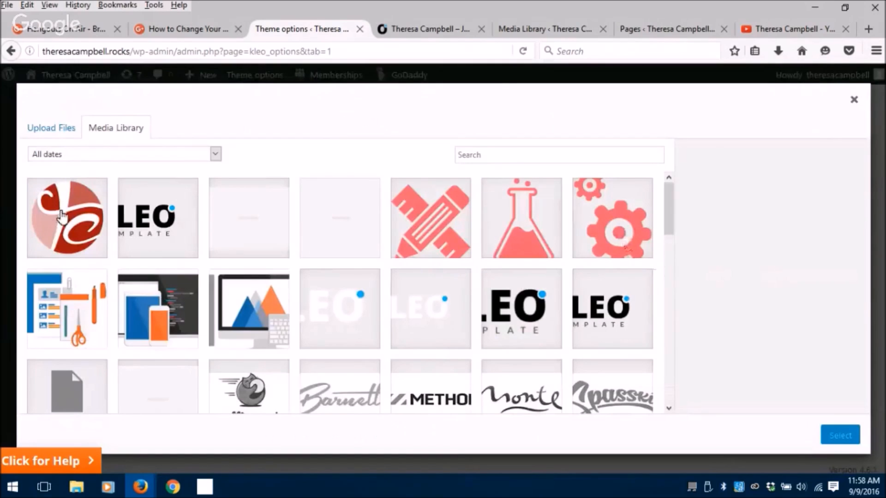
pyautogui.click(64, 218)
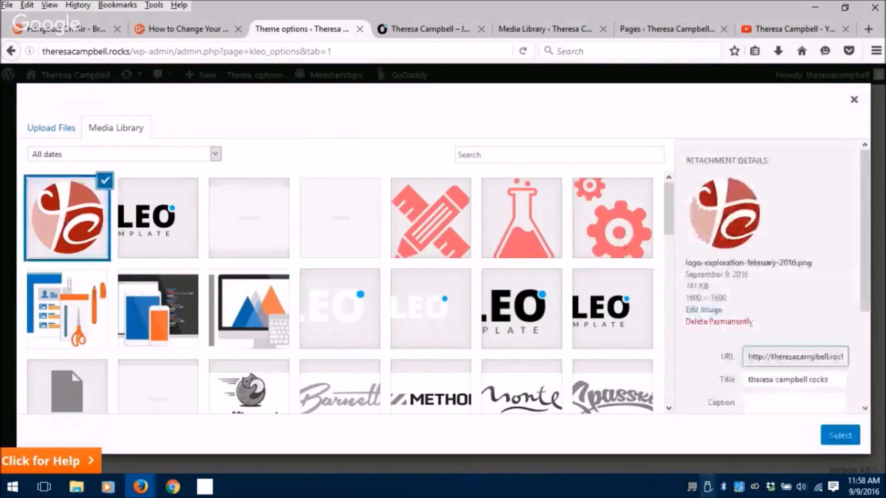
pyautogui.click(851, 438)
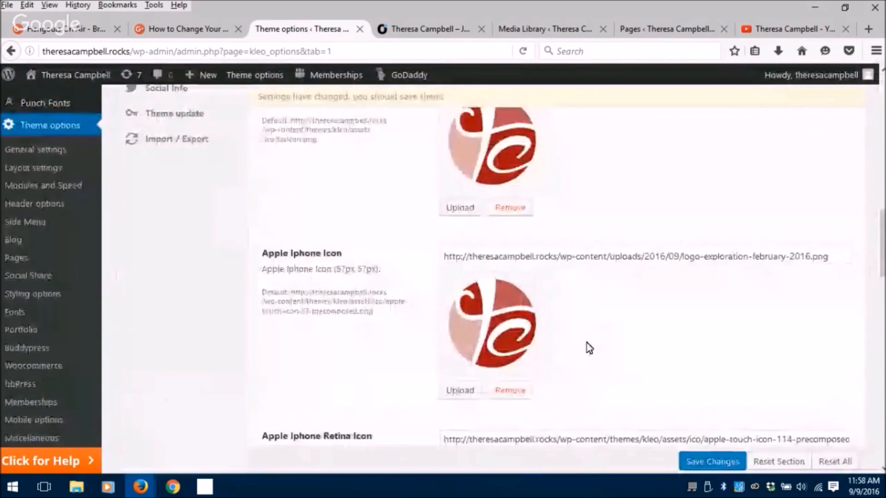
pyautogui.scroll(-7, 709, 323)
pyautogui.click(452, 253)
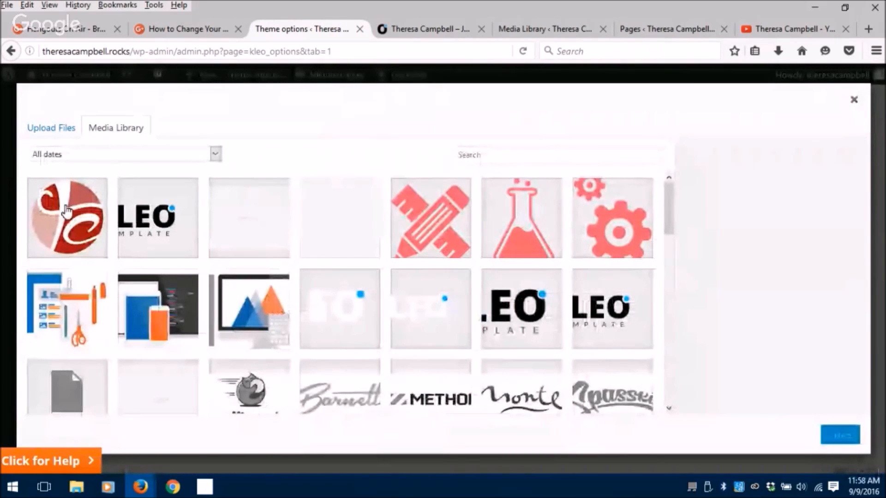
pyautogui.click(63, 217)
pyautogui.click(840, 435)
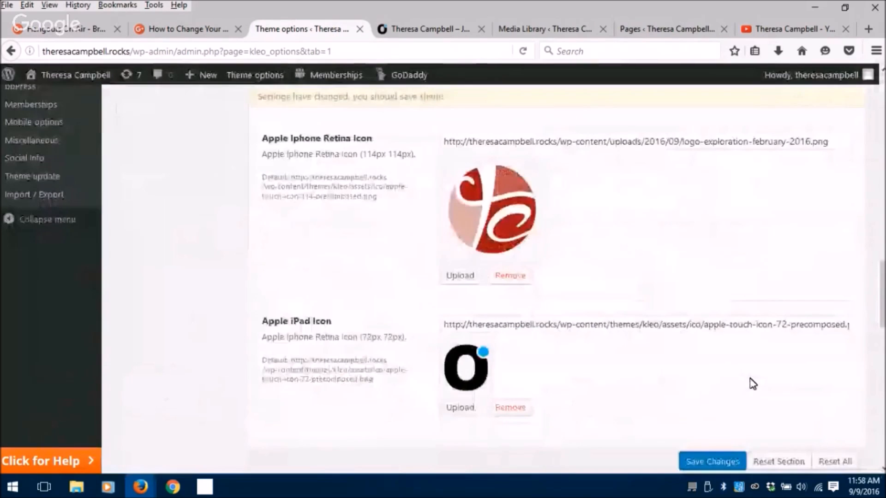
# Set the Apple iPad and iPad Retina icons to the red logo image.
pyautogui.click(461, 408)
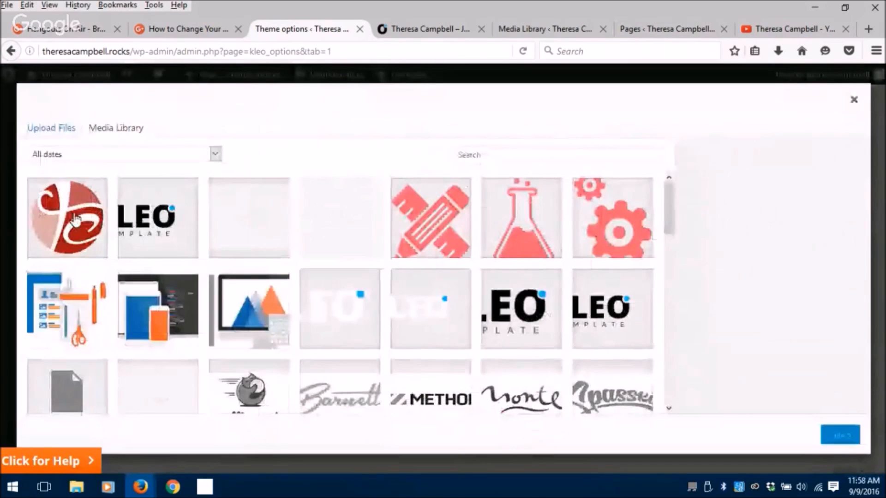
pyautogui.click(76, 221)
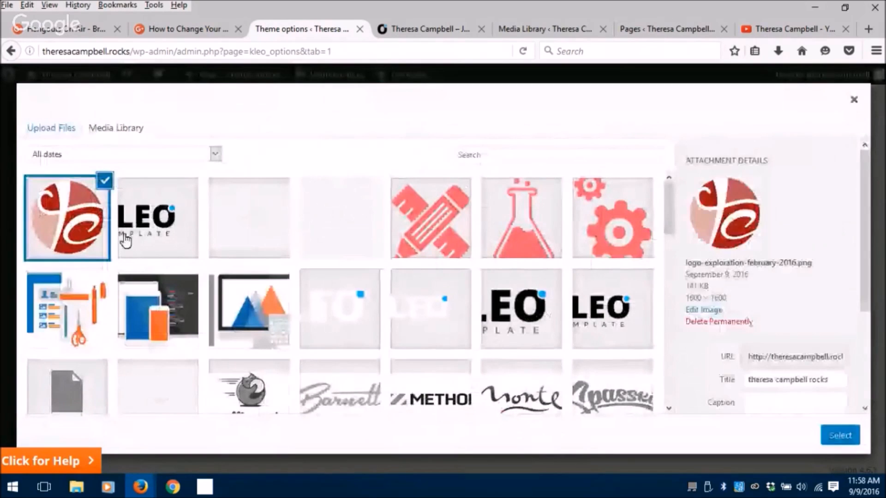
pyautogui.click(839, 435)
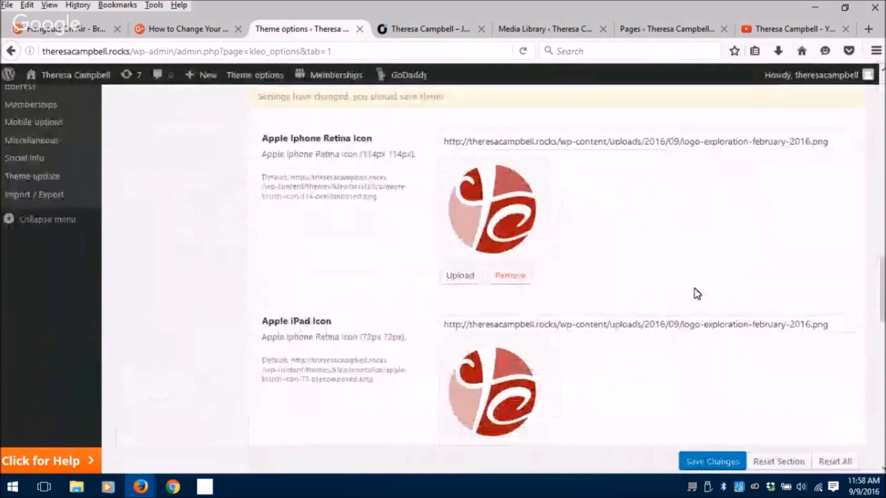
pyautogui.scroll(-5, 686, 293)
pyautogui.click(461, 342)
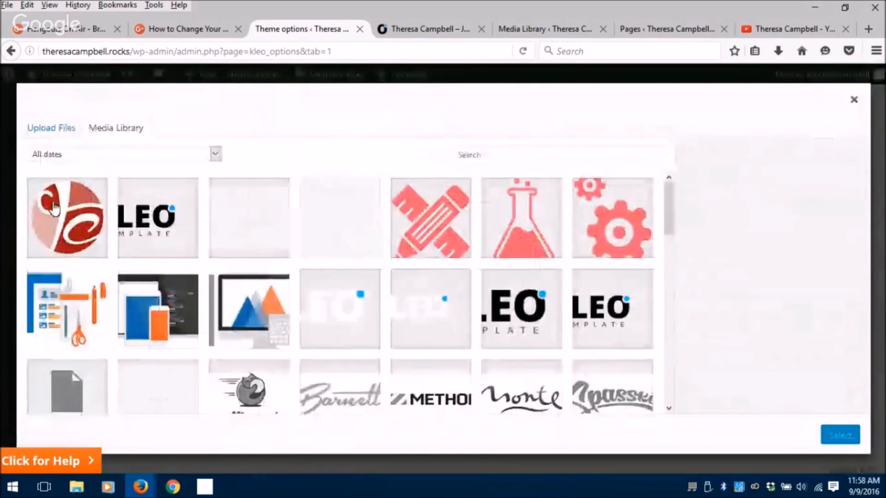
pyautogui.click(54, 210)
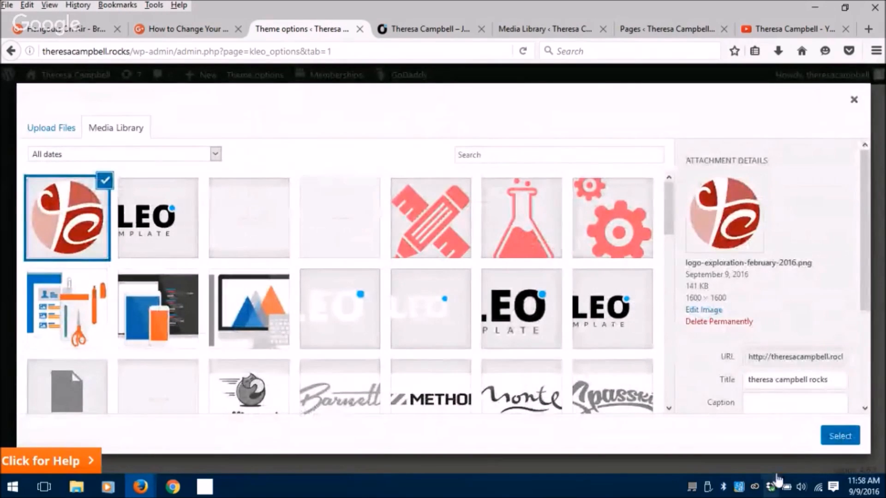
pyautogui.click(839, 435)
pyautogui.scroll(-6, 623, 334)
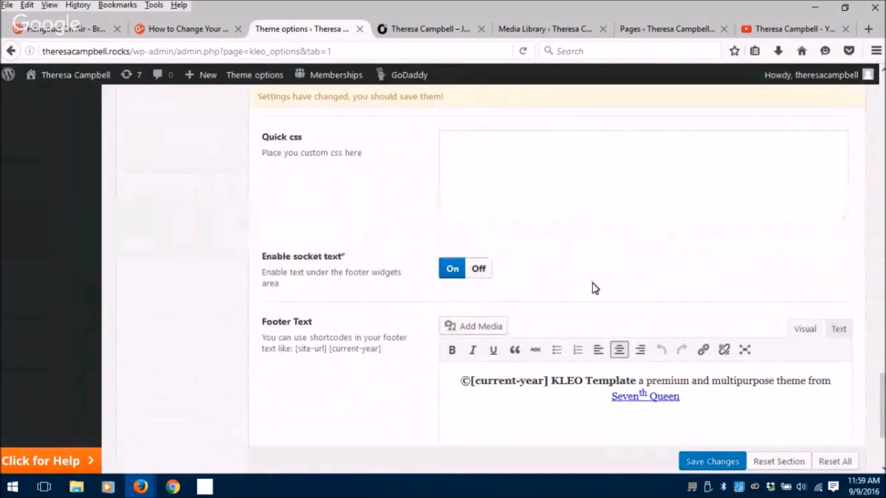
pyautogui.scroll(-2, 595, 289)
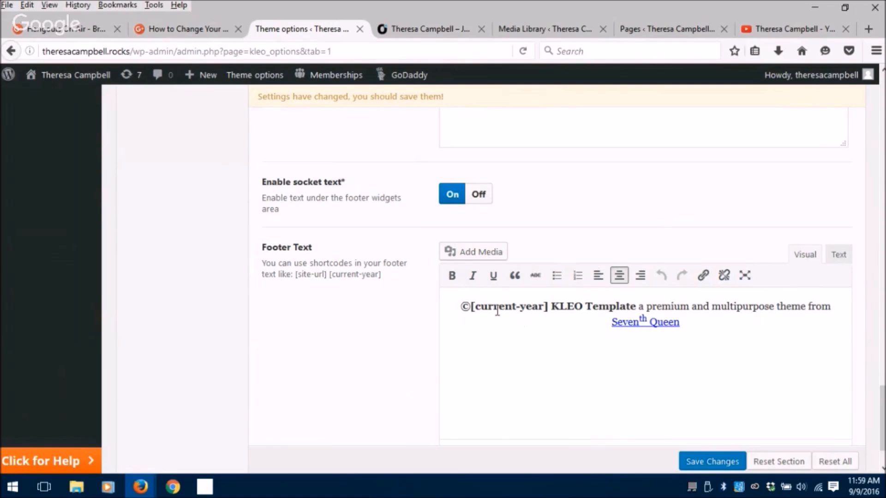
# Replace the footer's template credit with the owner's Be Next Media line ending 'Made with love in sunny, Southern California.'.
pyautogui.moveTo(552, 306); pyautogui.dragTo(693, 325)
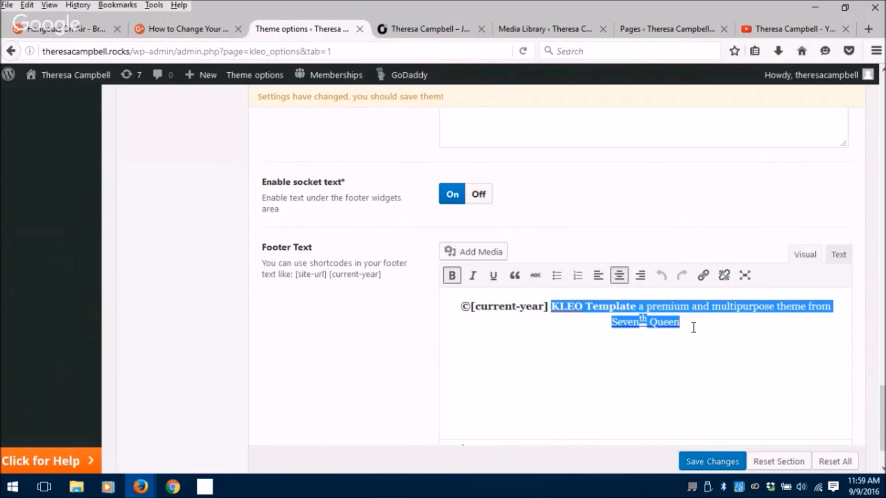
pyautogui.write('Theresa Campbell, a division of Be Next Media. All rights reserved.')
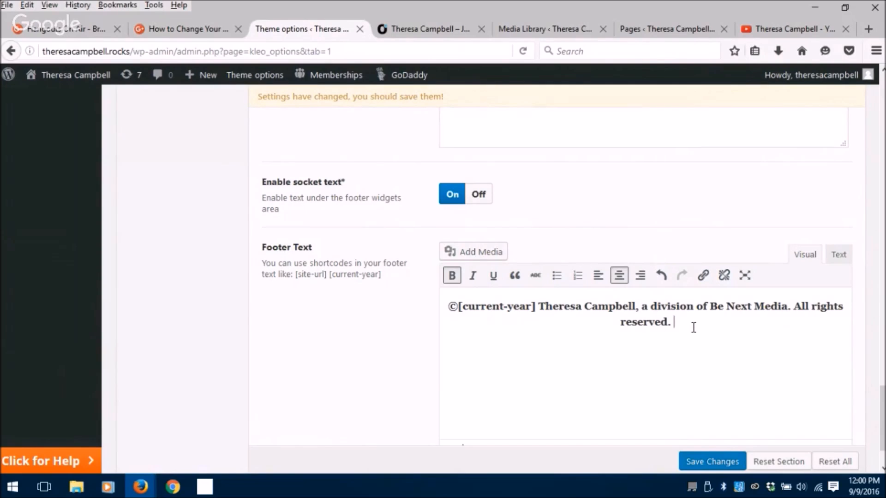
pyautogui.write('Made ')
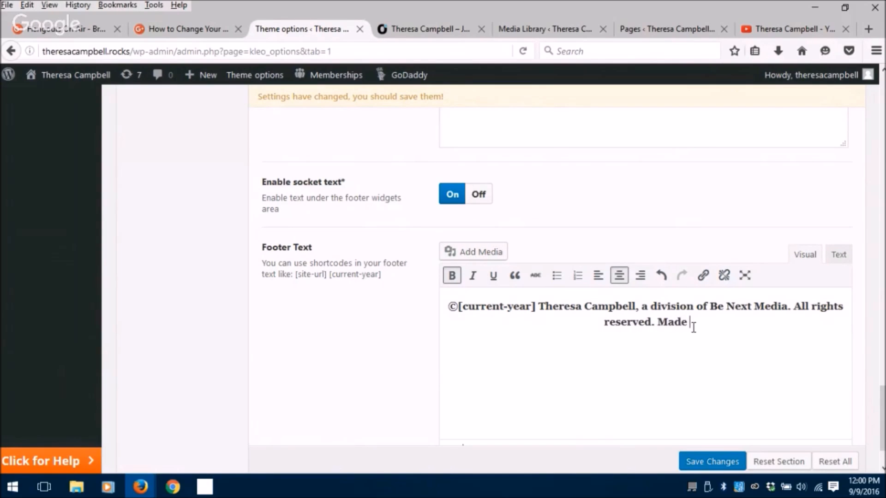
pyautogui.write('with love in ')
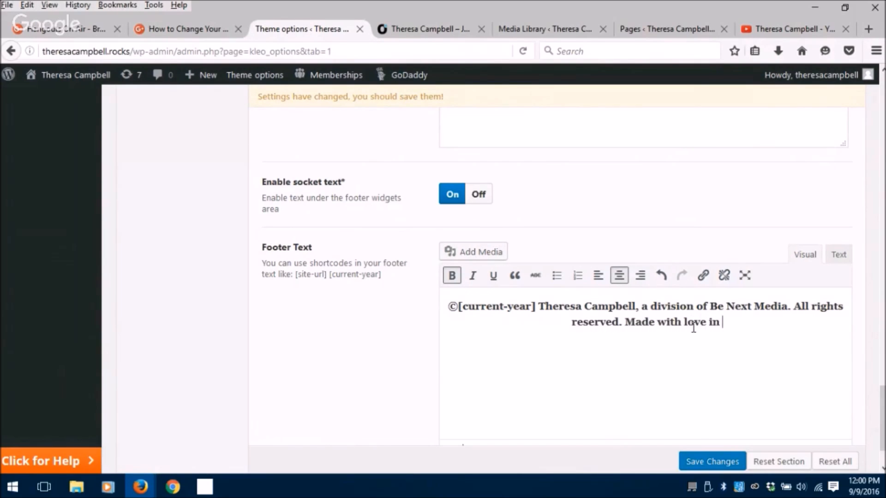
pyautogui.write('sunny')
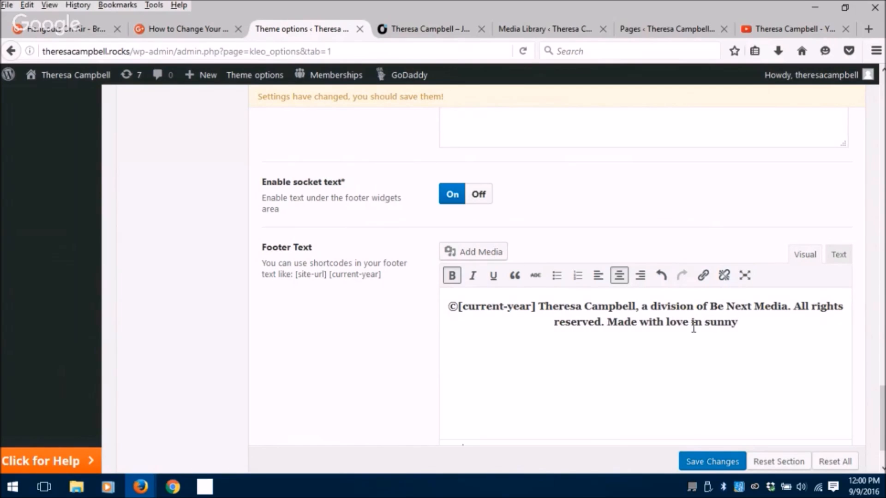
pyautogui.write(', Southe')
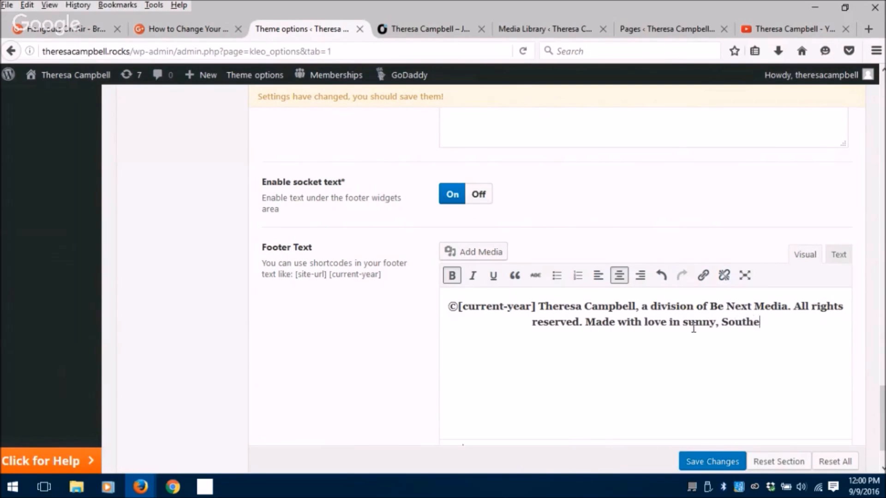
pyautogui.write('rn Califor')
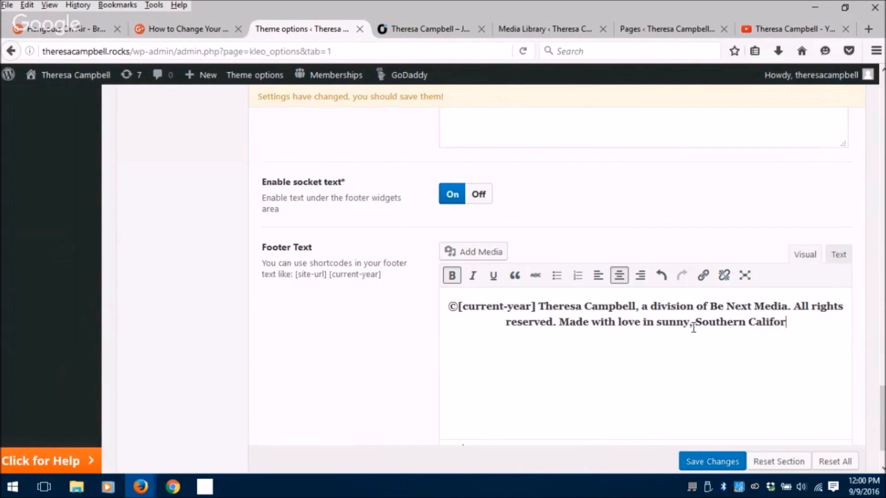
pyautogui.write('nia.')
# Delete the comma after 'sunny' and unbold the text from 'a division' through 'California.'.
pyautogui.click(681, 322)
pyautogui.press('BackSpace')
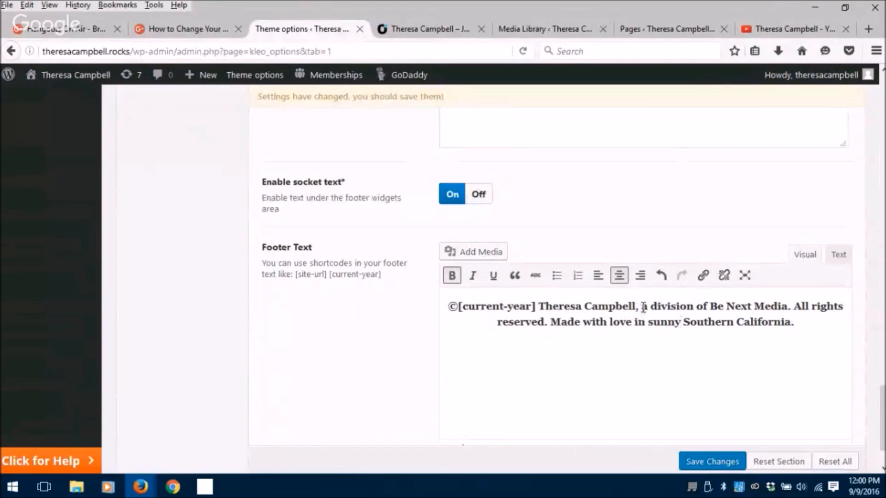
pyautogui.moveTo(643, 307); pyautogui.dragTo(813, 326)
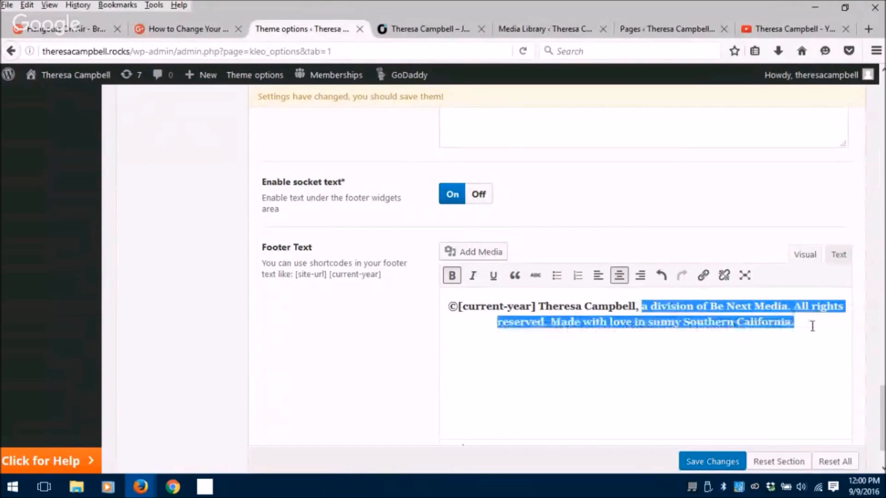
pyautogui.click(452, 276)
pyautogui.click(701, 333)
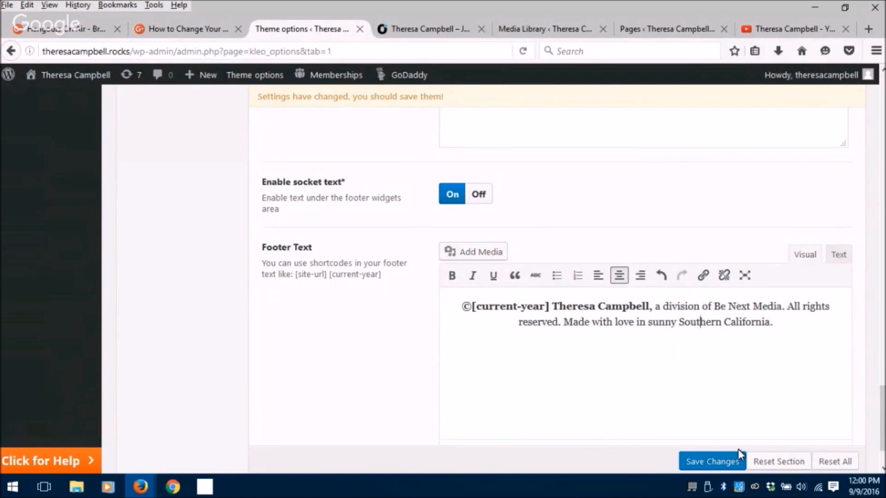
pyautogui.scroll(20, 765, 429)
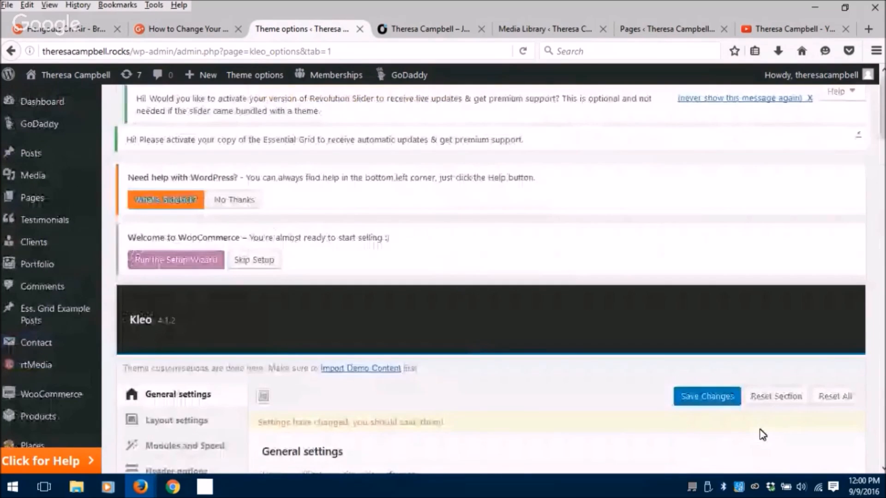
pyautogui.scroll(-3, 762, 433)
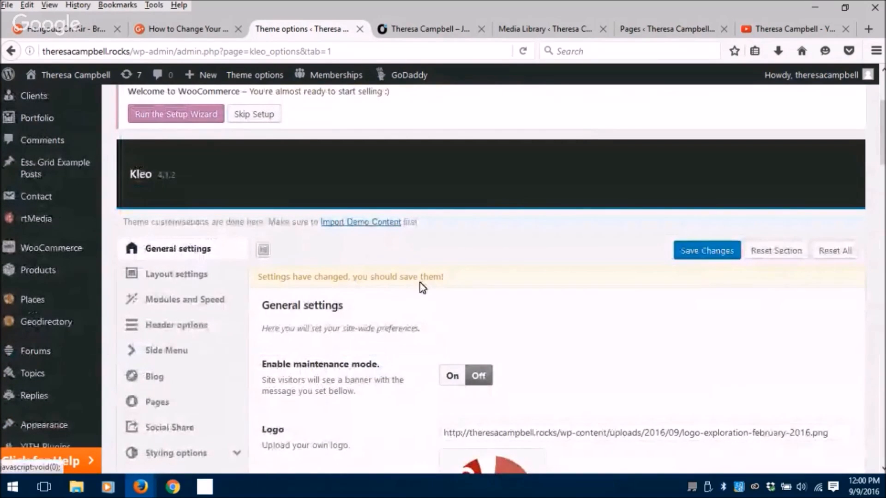
pyautogui.scroll(-3, 611, 356)
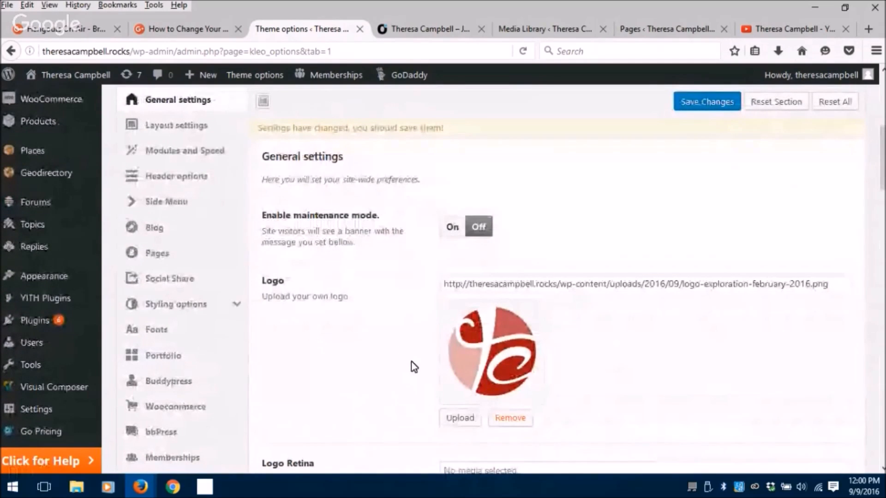
pyautogui.scroll(-5, 381, 389)
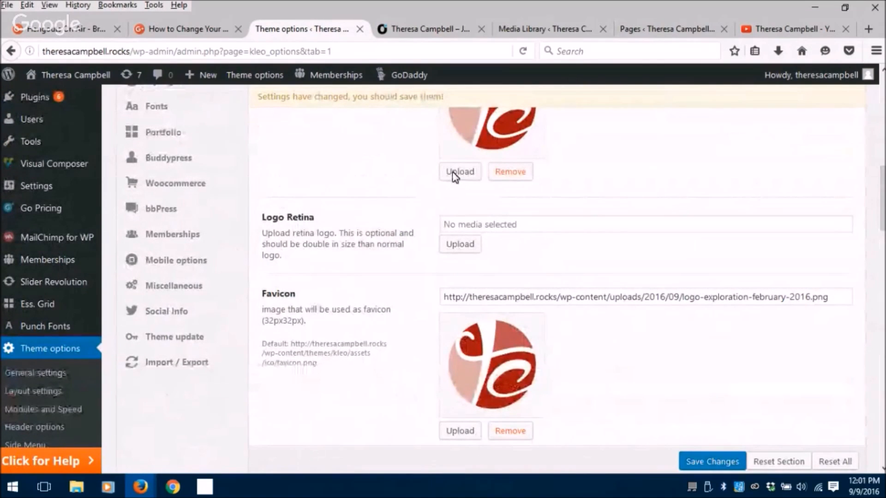
pyautogui.scroll(-3, 409, 263)
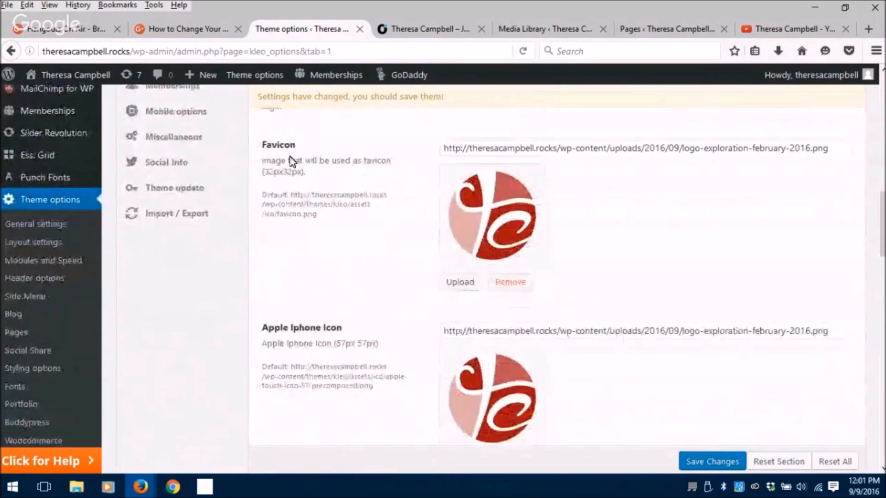
pyautogui.scroll(-1, 355, 314)
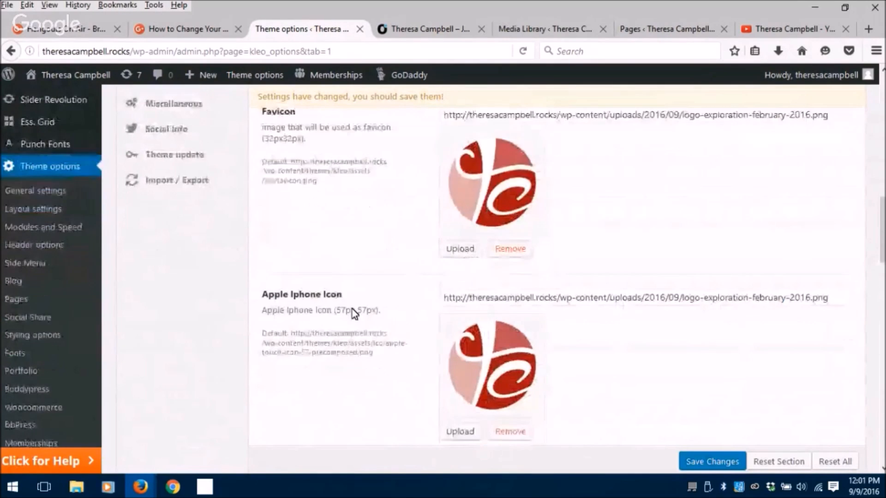
pyautogui.scroll(-3, 354, 313)
pyautogui.scroll(-3, 319, 266)
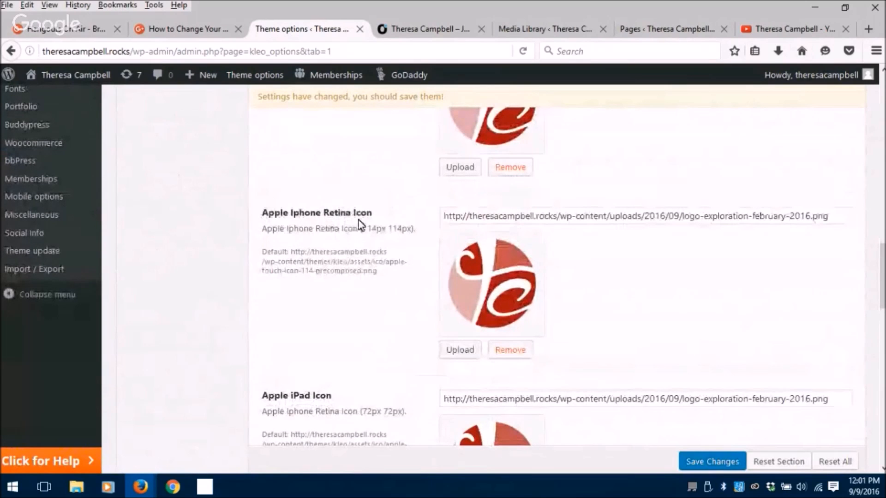
pyautogui.scroll(-3, 438, 333)
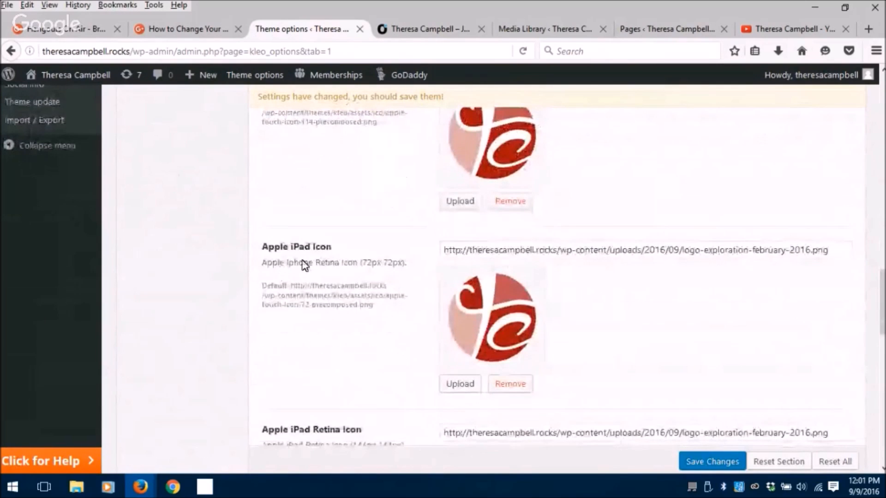
pyautogui.scroll(-3, 406, 328)
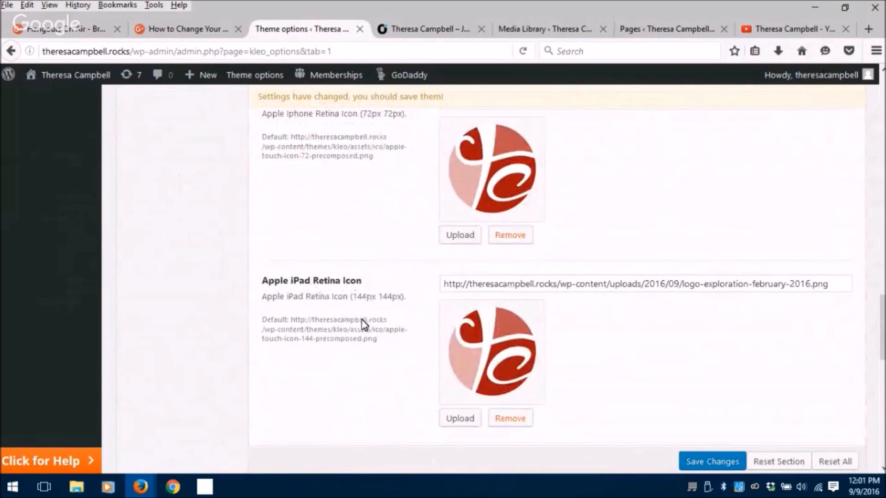
pyautogui.scroll(-7, 362, 323)
pyautogui.scroll(-2, 362, 320)
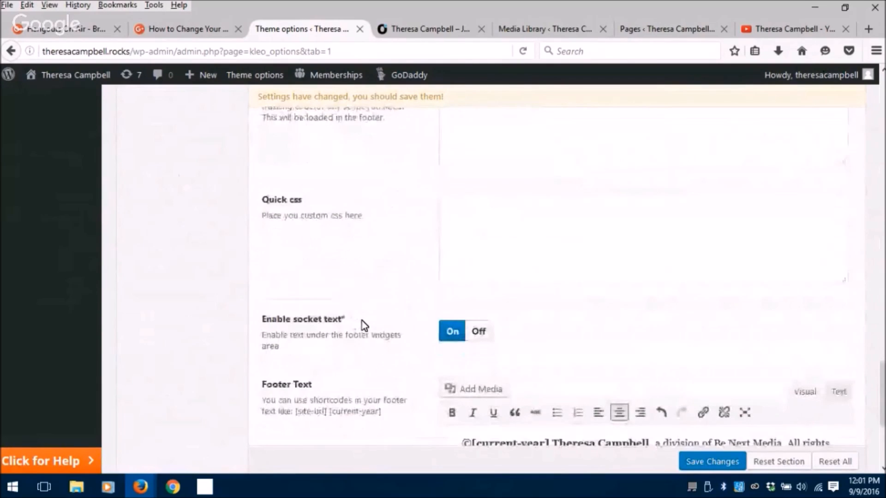
pyautogui.scroll(-2, 362, 320)
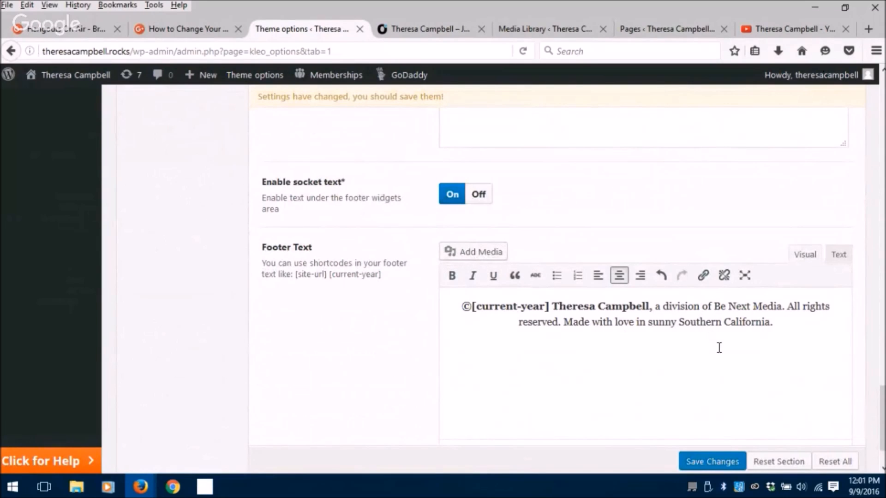
pyautogui.scroll(-2, 643, 413)
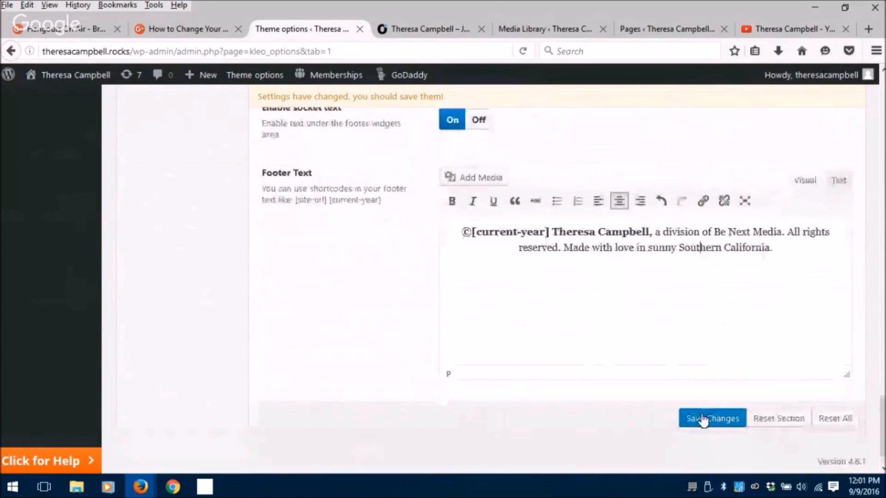
# Save the theme options and open the live site in a new browser tab.
pyautogui.click(705, 419)
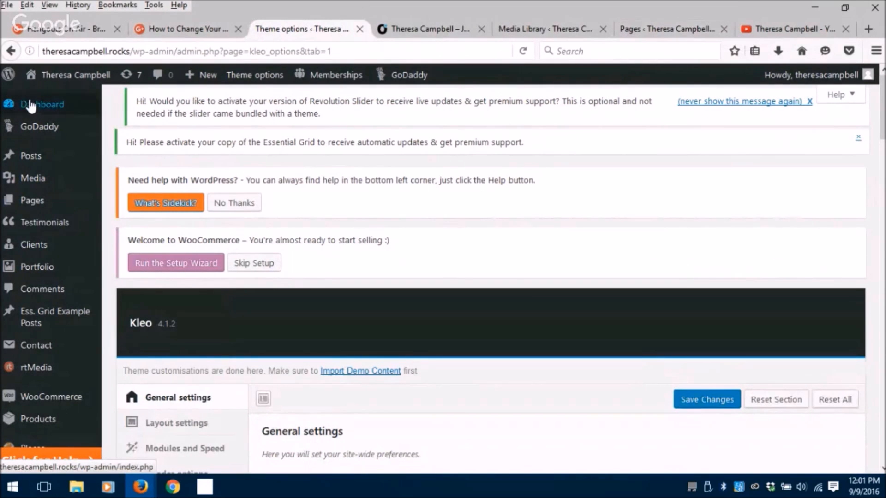
pyautogui.moveTo(58, 83)
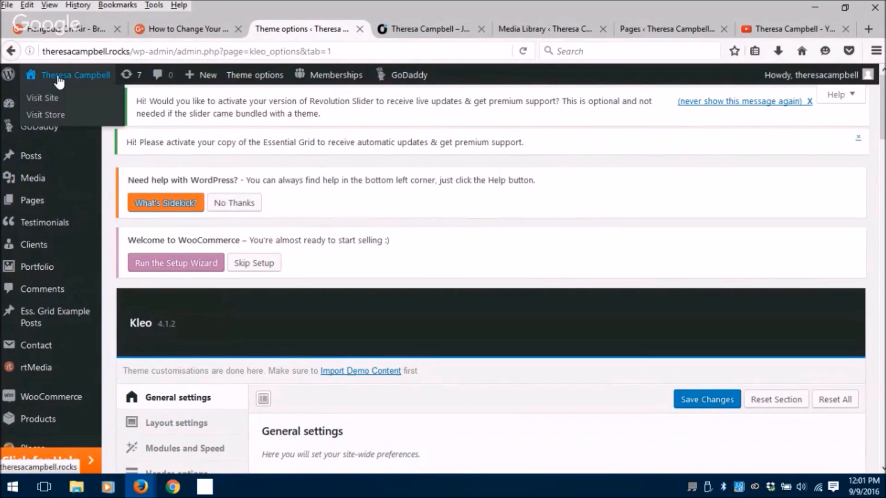
pyautogui.rightClick(49, 104)
pyautogui.click(90, 105)
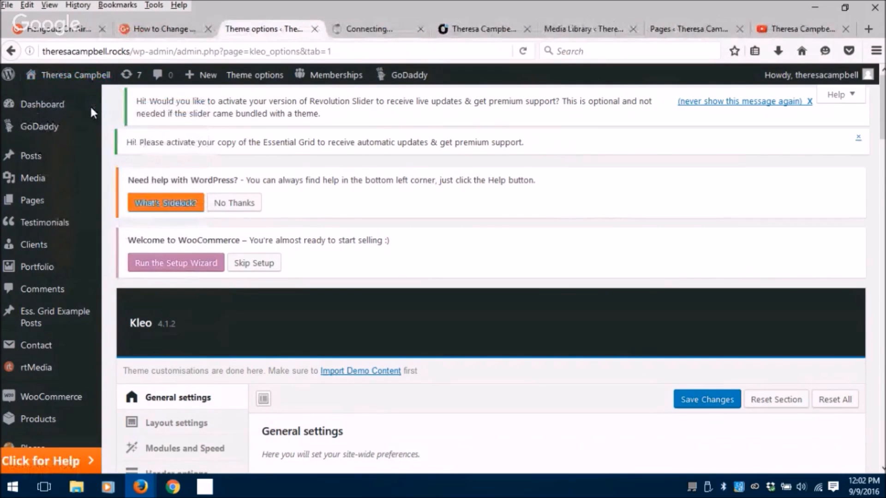
# Close the outdated site tab and check the updated footer line on the live site.
pyautogui.click(475, 30)
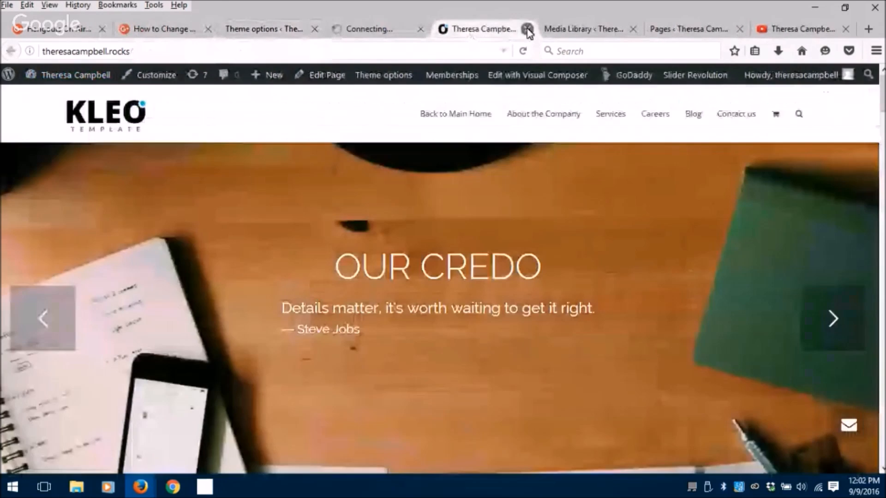
pyautogui.click(527, 31)
pyautogui.click(364, 31)
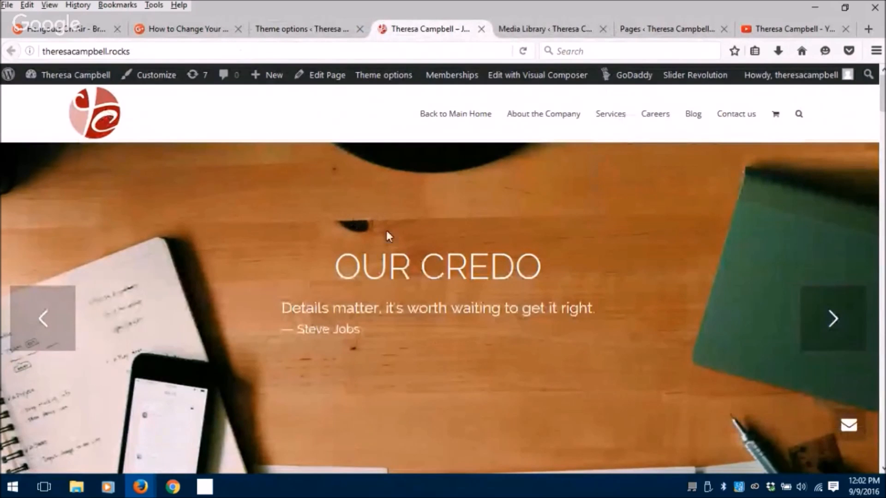
pyautogui.press('End')
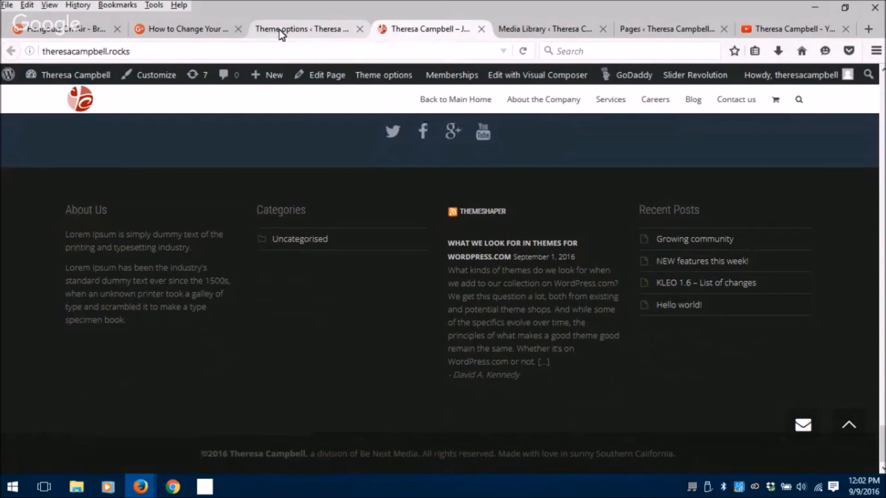
pyautogui.click(280, 31)
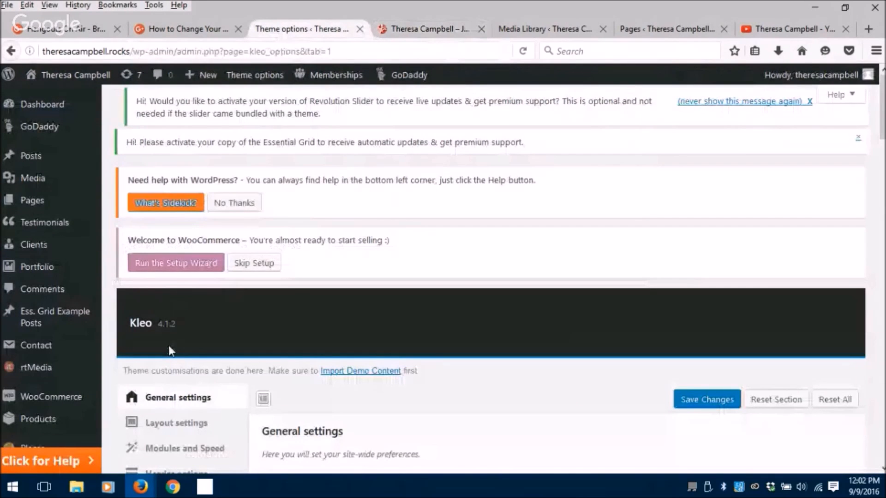
# Launch the Customizer from the Appearance menu to preview the Kleo homepage.
pyautogui.scroll(-8, 168, 349)
pyautogui.scroll(-4, 114, 426)
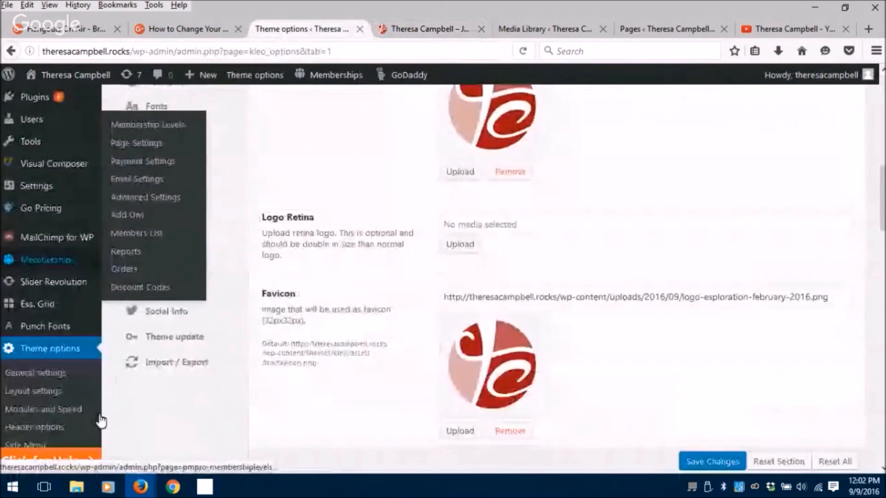
pyautogui.scroll(3, 83, 415)
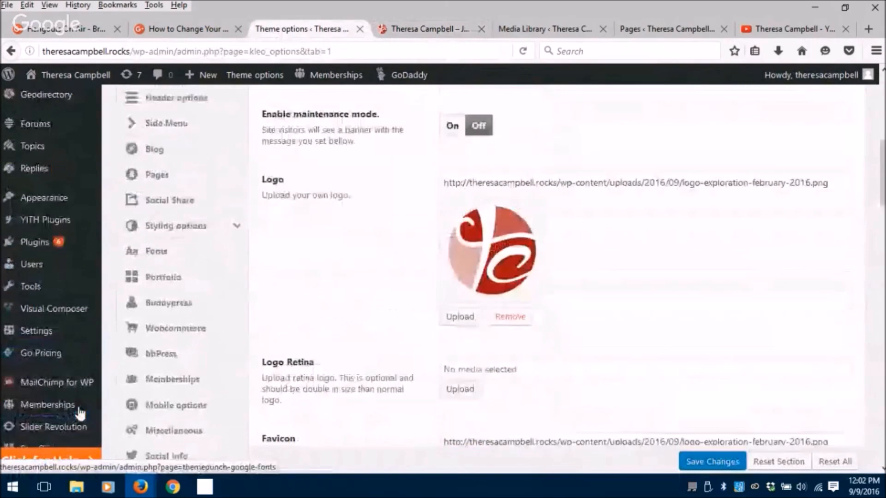
pyautogui.moveTo(31, 203)
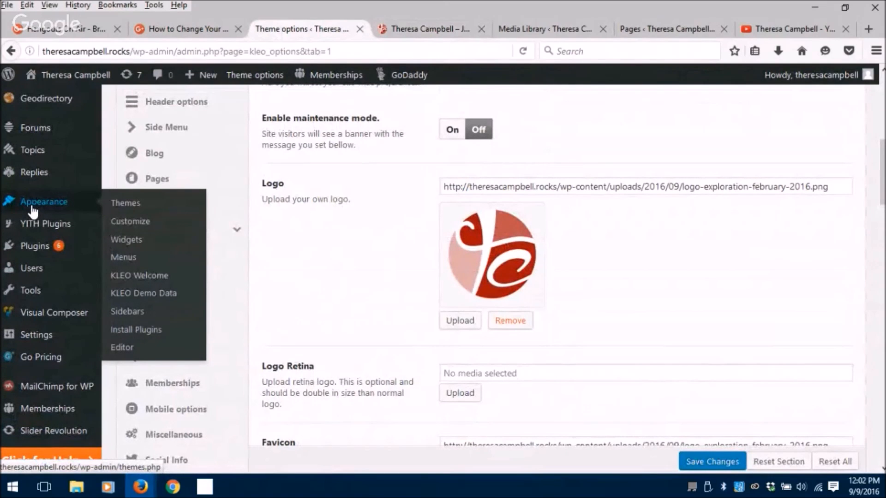
pyautogui.click(133, 225)
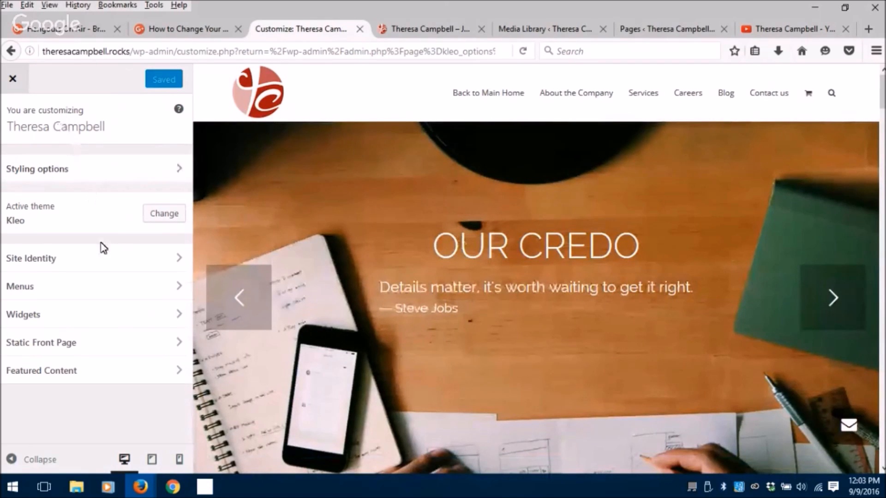
# Review the Header colour settings under Styling options.
pyautogui.click(61, 177)
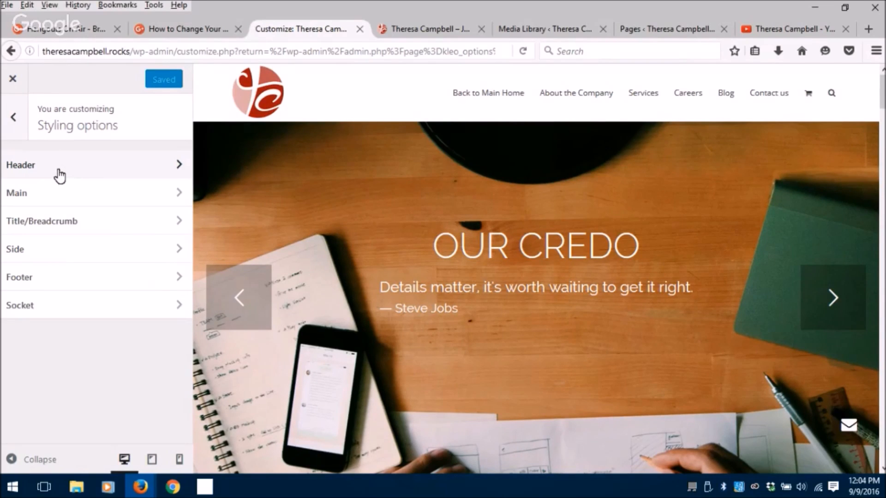
pyautogui.click(60, 176)
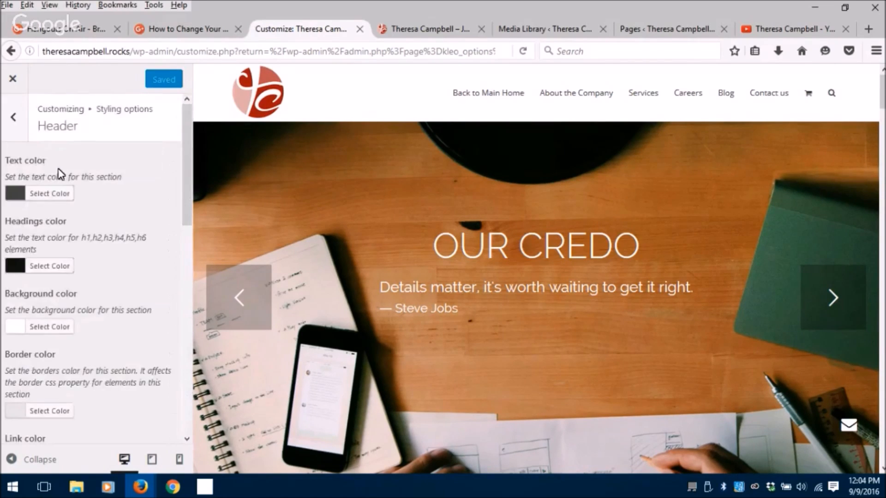
pyautogui.scroll(-10, 126, 221)
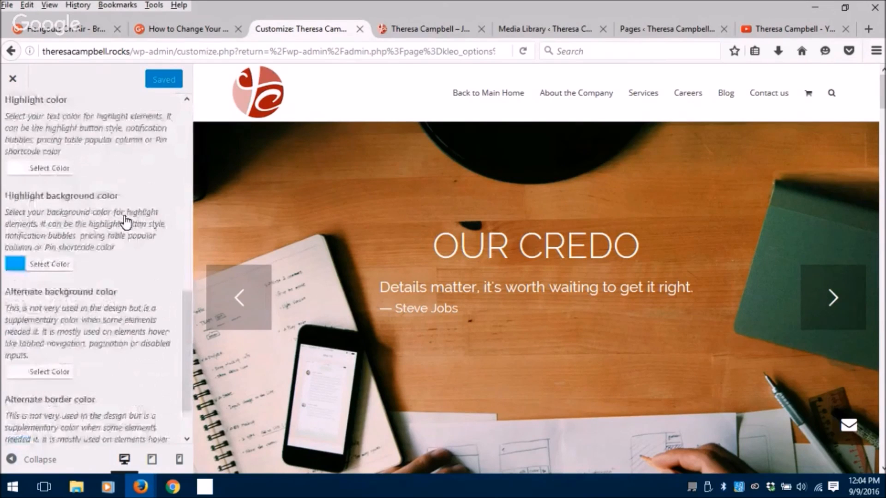
pyautogui.scroll(10, 126, 221)
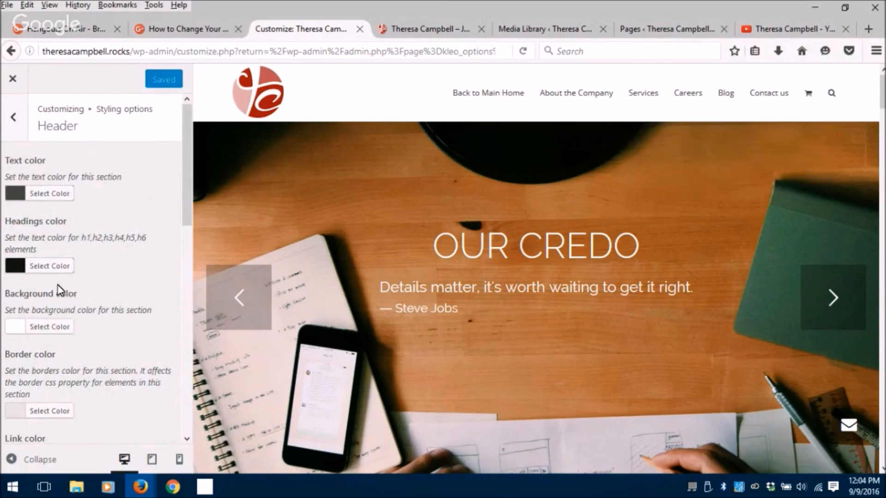
pyautogui.click(9, 111)
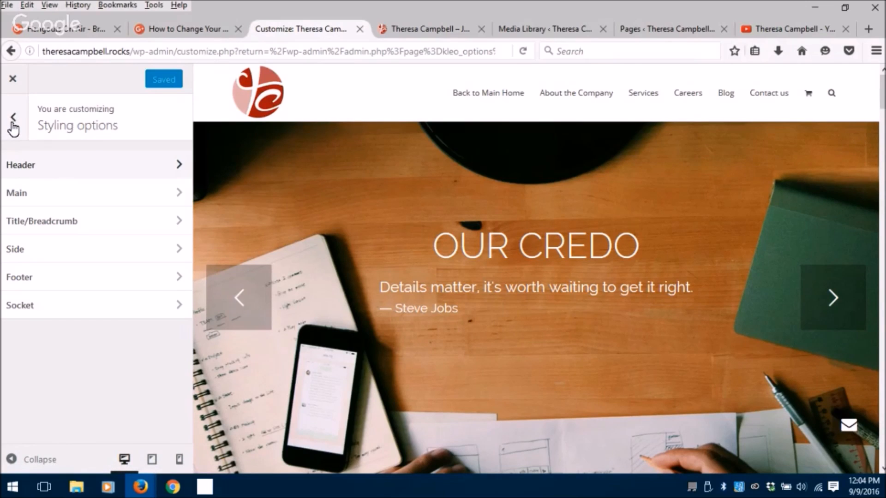
# Review the Main area colours, then return to the top-level list and open Site Identity.
pyautogui.click(22, 195)
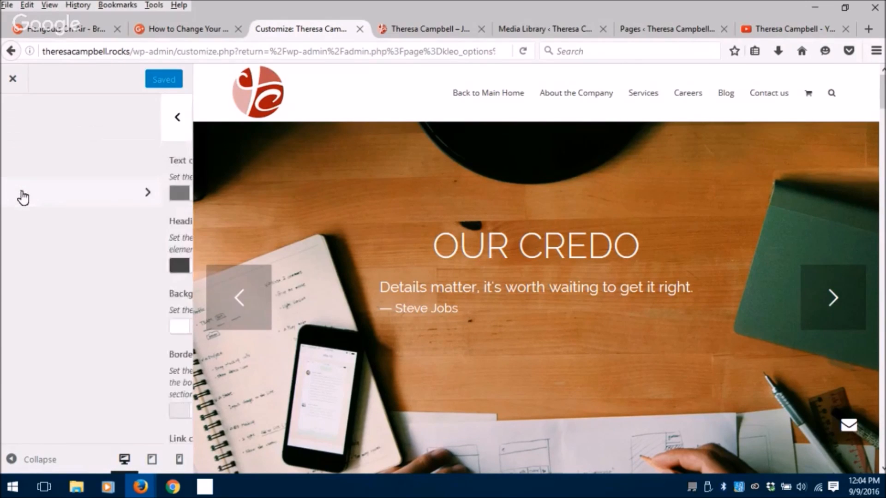
pyautogui.scroll(-8, 115, 223)
pyautogui.scroll(10, 119, 235)
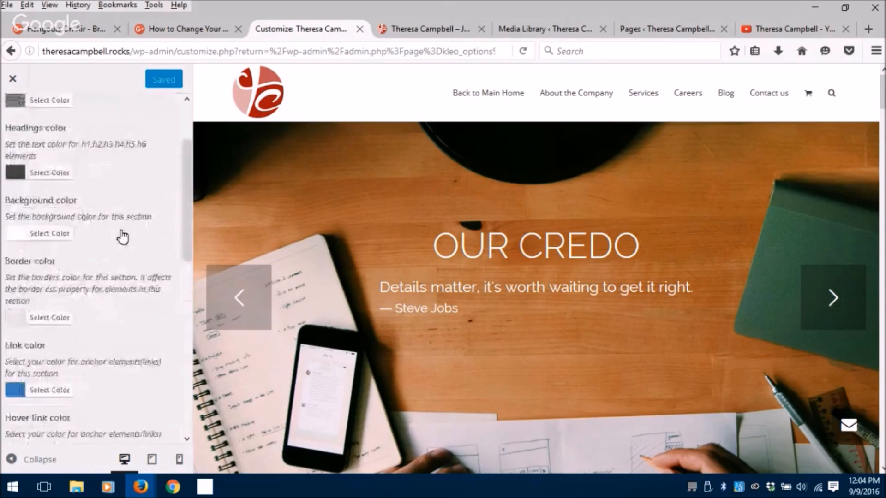
pyautogui.click(16, 119)
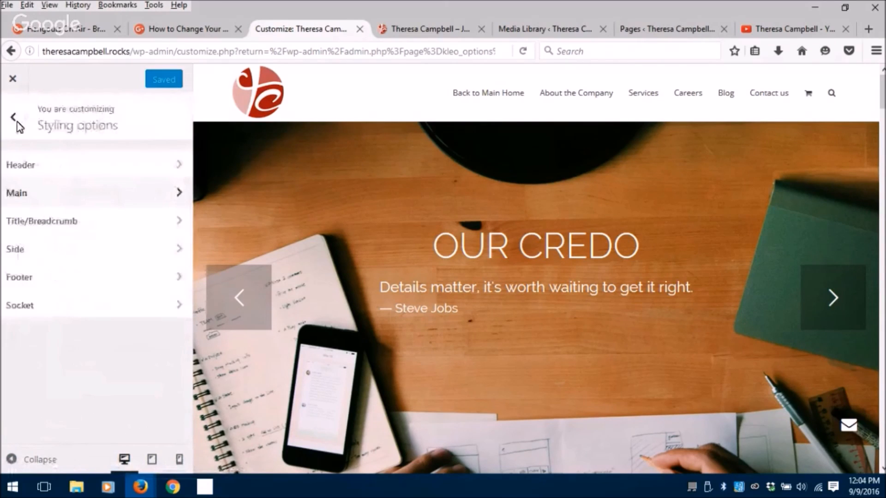
pyautogui.click(14, 118)
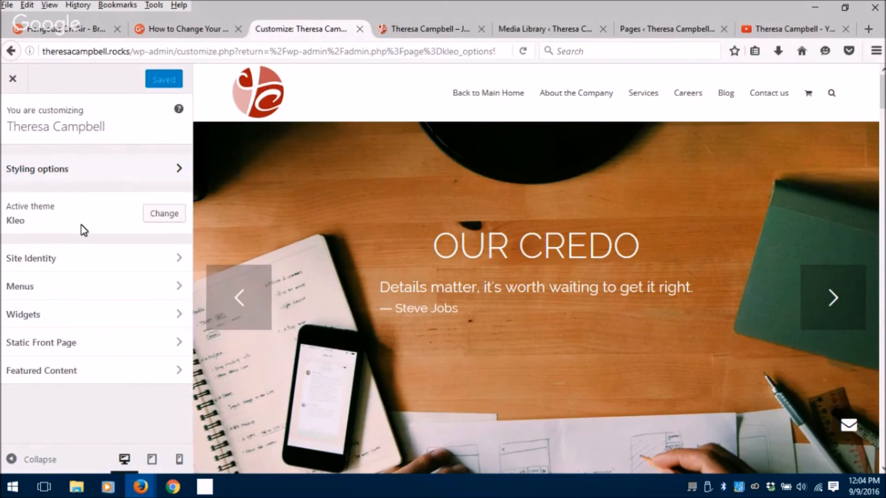
pyautogui.click(39, 267)
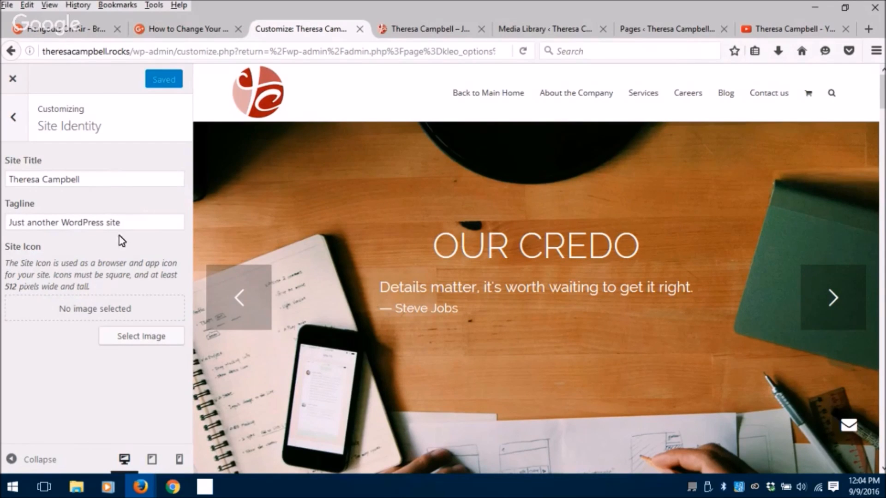
# Replace the tagline 'Just another WordPress site' with 'A Luxury Digital Marketing Firm'.
pyautogui.tripleClick(125, 222)
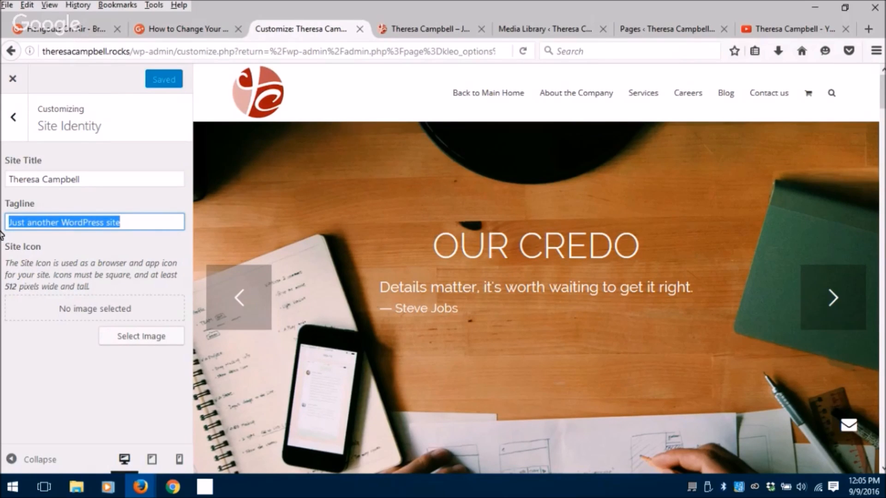
pyautogui.write('A Dig')
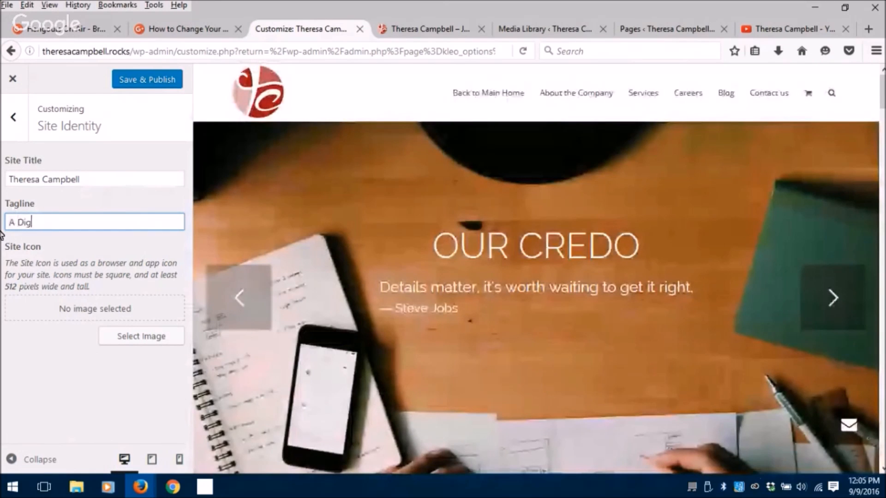
pyautogui.press('BackSpace')
pyautogui.press('BackSpace')
pyautogui.press('BackSpace')
pyautogui.write('Luxury ')
pyautogui.write('Di')
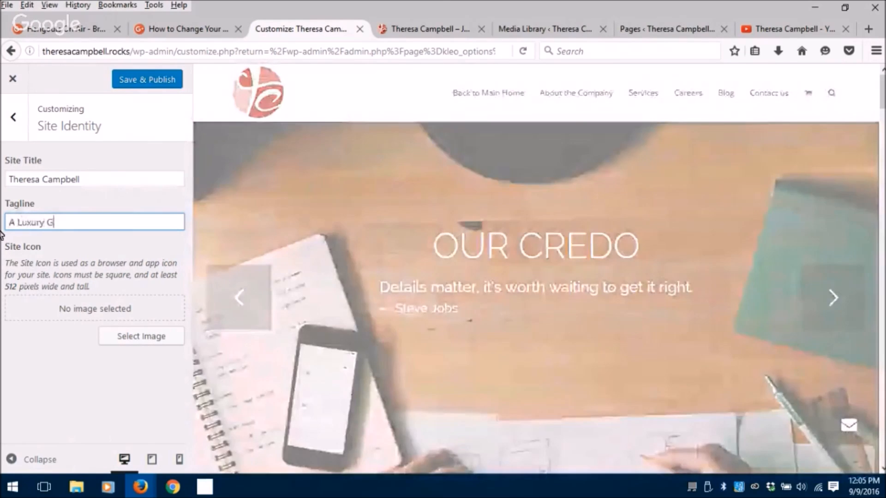
pyautogui.press('BackSpace')
pyautogui.press('BackSpace')
pyautogui.write('Digital Marketing ')
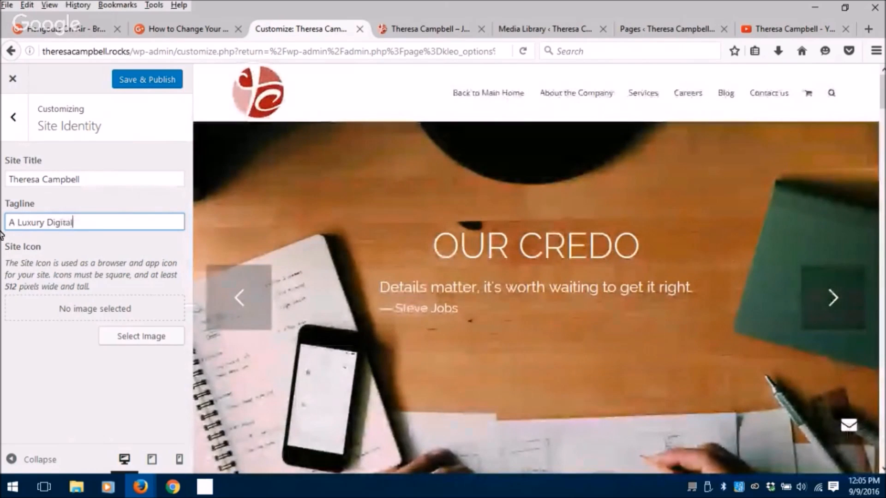
pyautogui.write('Firm')
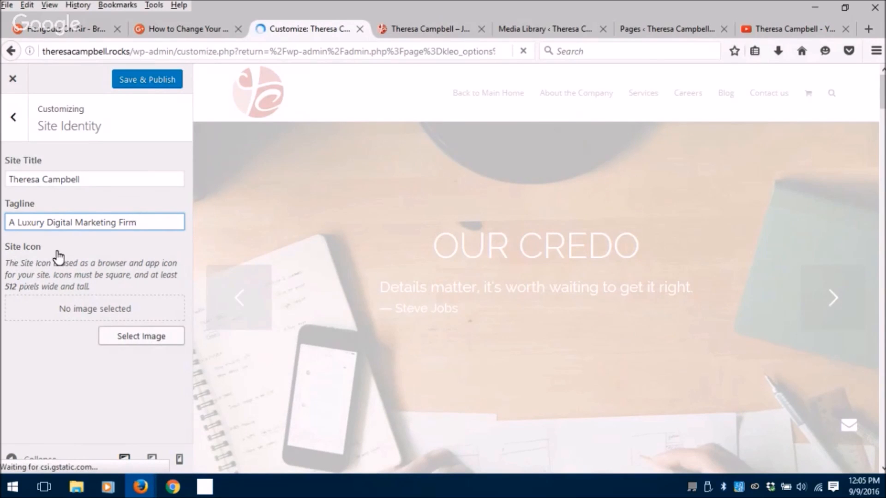
# Make the red circular logo the square-cropped site icon, then publish and close the Customizer.
pyautogui.click(141, 336)
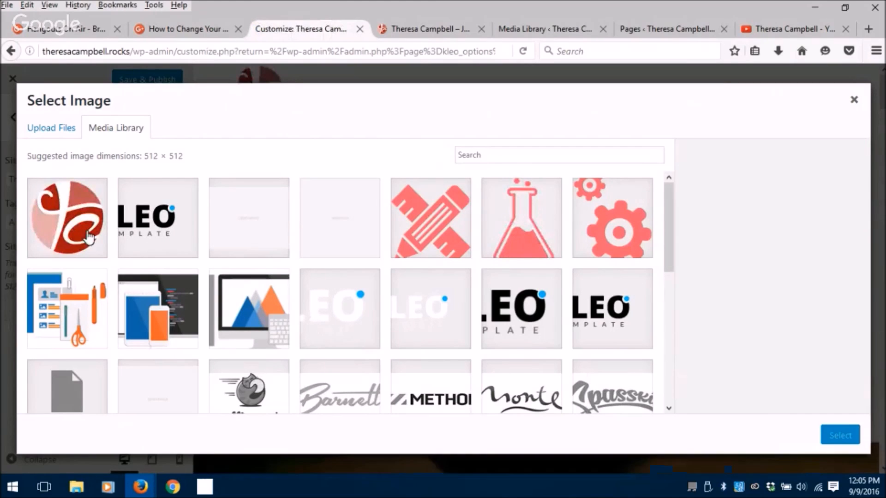
pyautogui.click(89, 237)
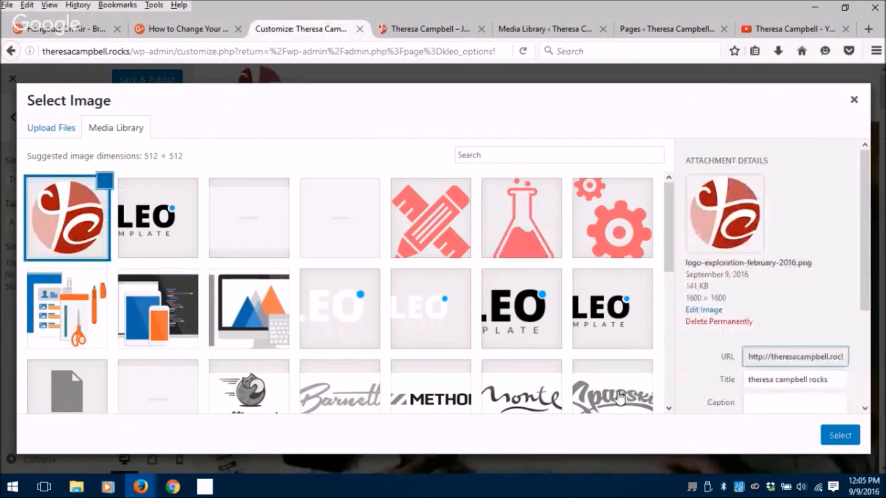
pyautogui.click(839, 436)
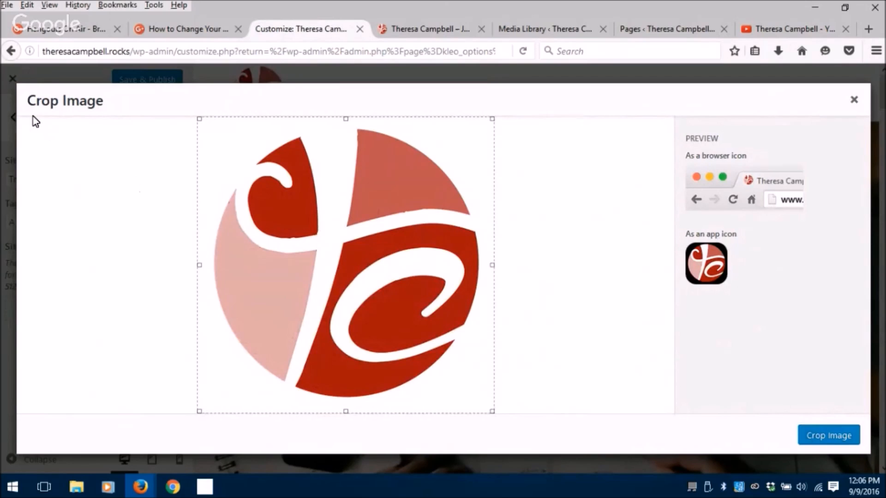
pyautogui.click(829, 441)
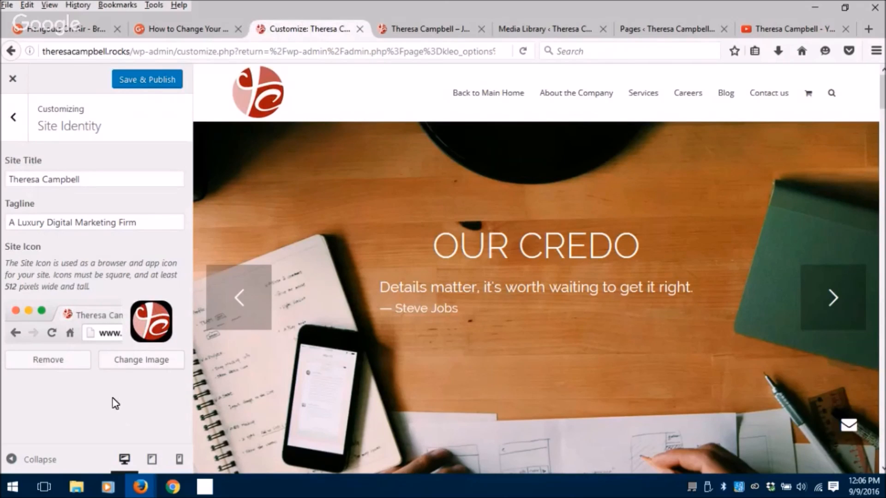
pyautogui.click(135, 82)
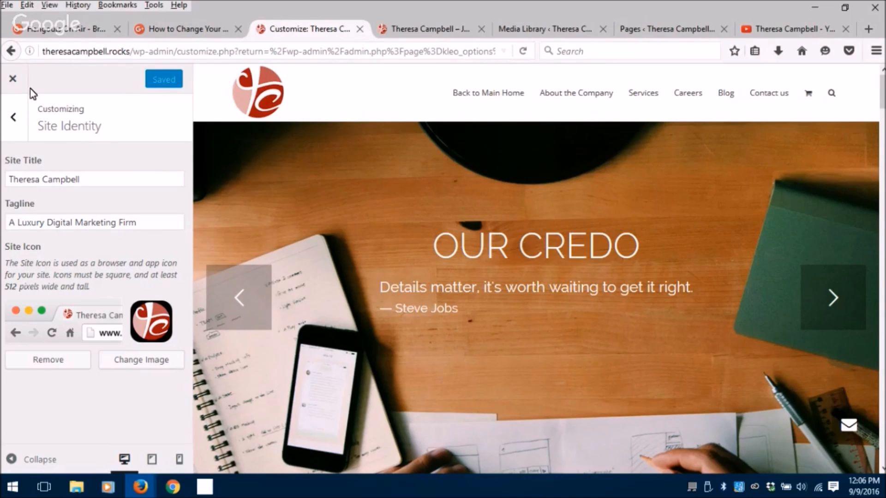
pyautogui.click(12, 81)
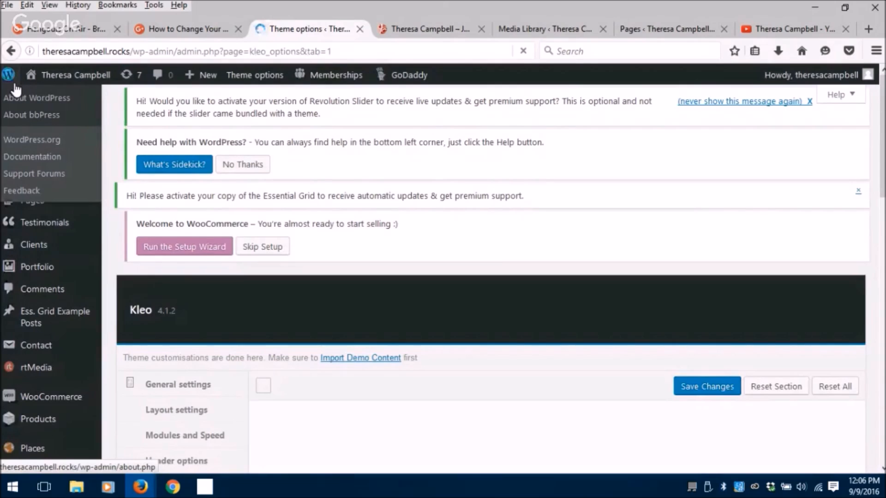
# Scroll the Theme options page and check the new logo on the live site.
pyautogui.scroll(-6, 90, 300)
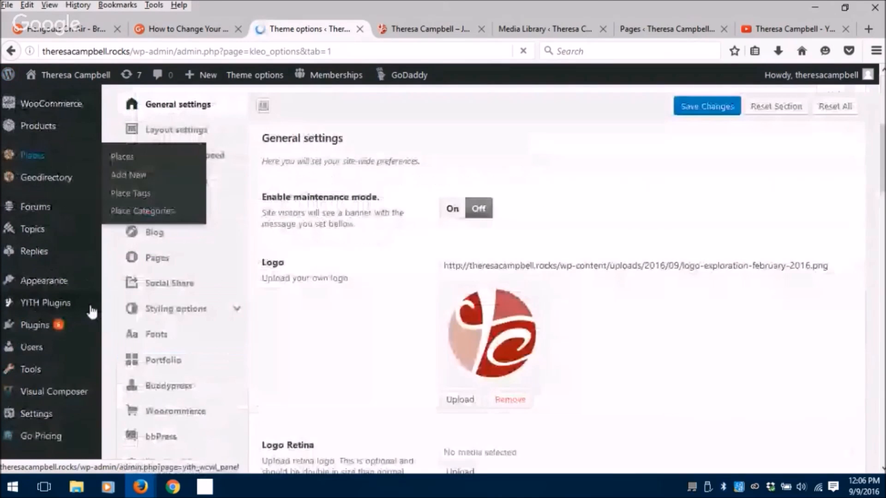
pyautogui.scroll(-2, 88, 321)
pyautogui.scroll(-6, 88, 321)
pyautogui.click(429, 28)
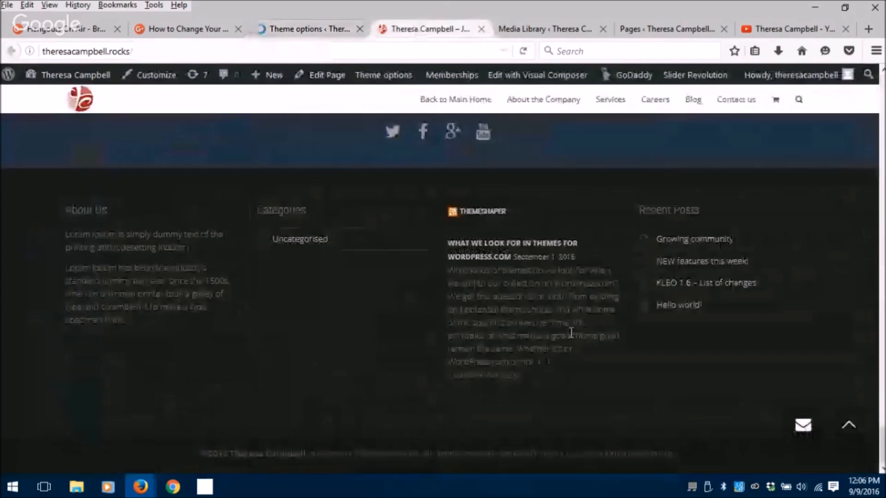
pyautogui.moveTo(882, 438); pyautogui.dragTo(881, 79)
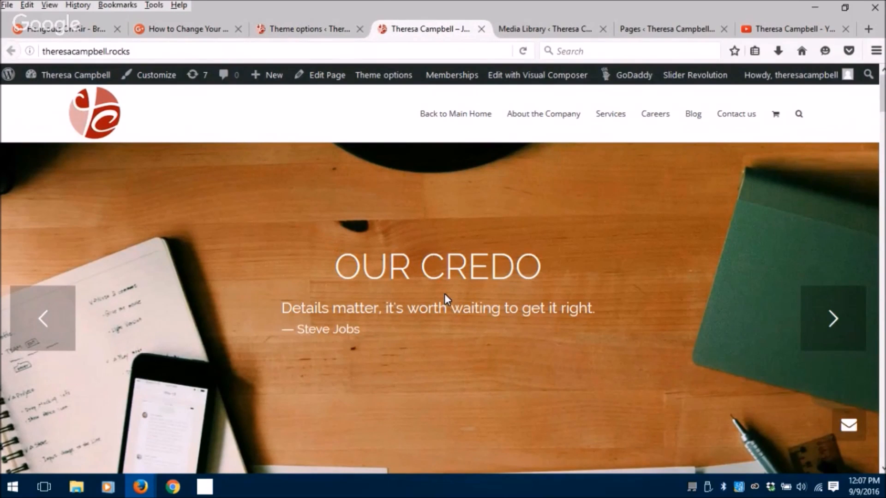
# Back in Theme options, confirm Favicon and Apple iPhone Icon use logo-exploration-february-2016.png.
pyautogui.click(296, 30)
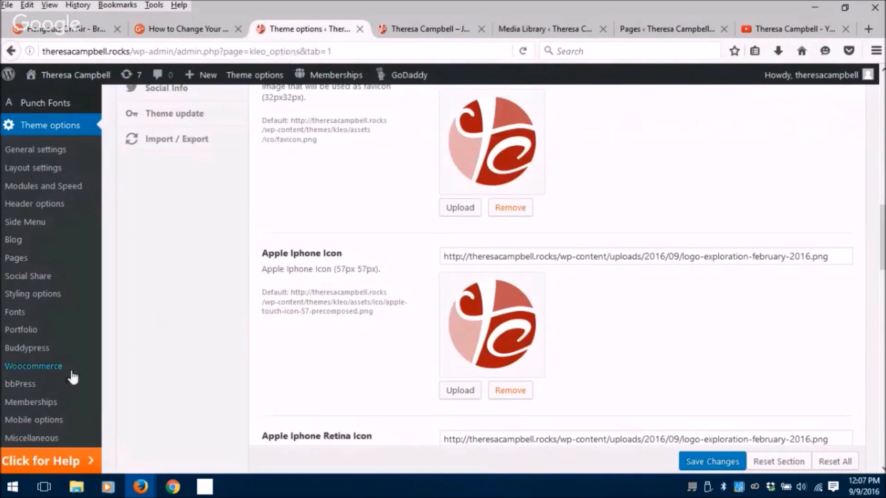
pyautogui.scroll(-10, 87, 378)
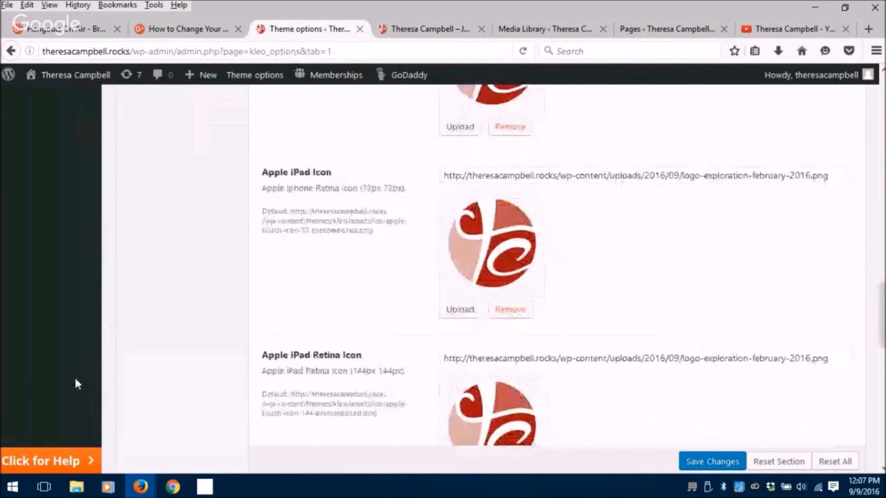
pyautogui.scroll(8, 73, 375)
pyautogui.scroll(5, 76, 384)
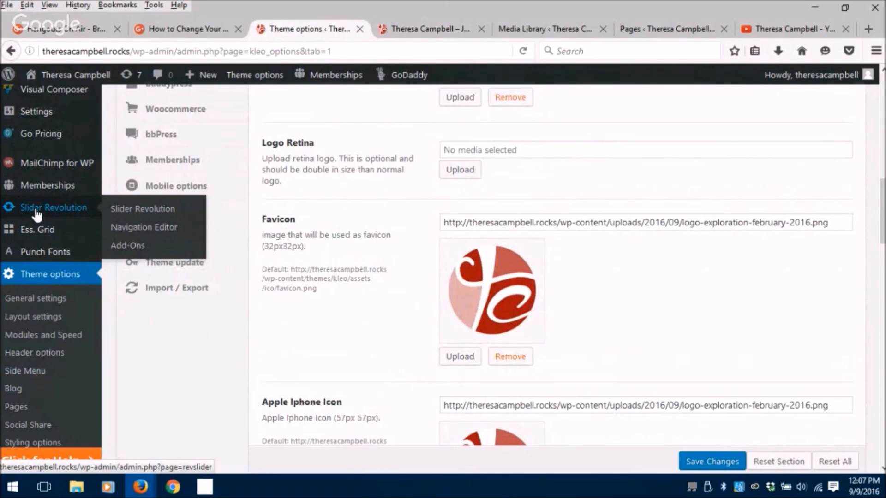
pyautogui.click(35, 210)
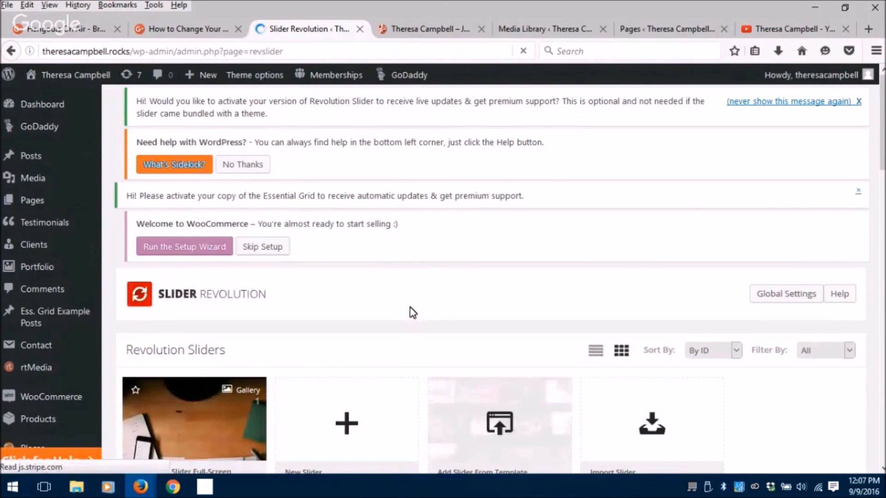
pyautogui.scroll(-3, 314, 239)
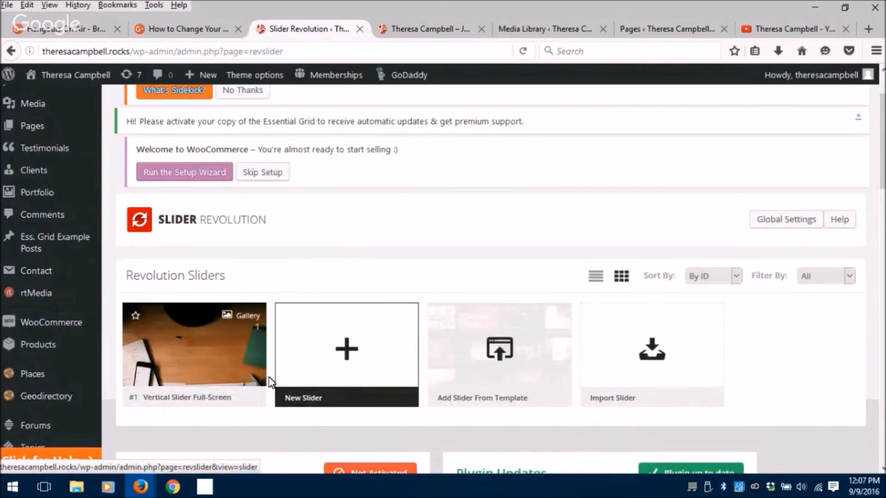
pyautogui.scroll(-4, 263, 387)
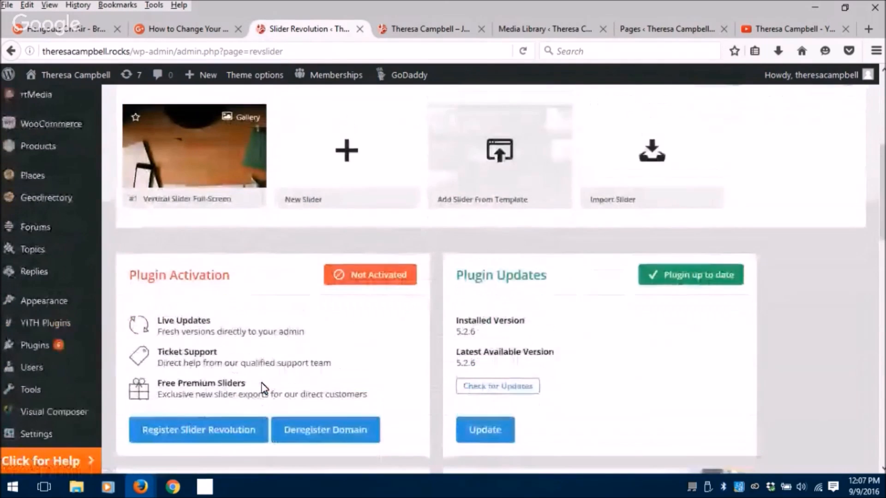
pyautogui.scroll(1, 308, 295)
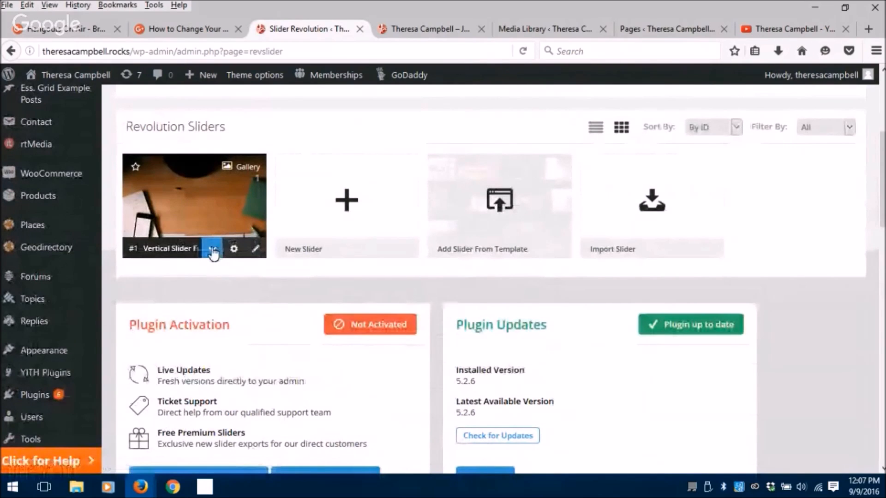
# Open the Vertical Slider Full-Screen slide editor and find slide #1's Main Background > Source.
pyautogui.click(196, 199)
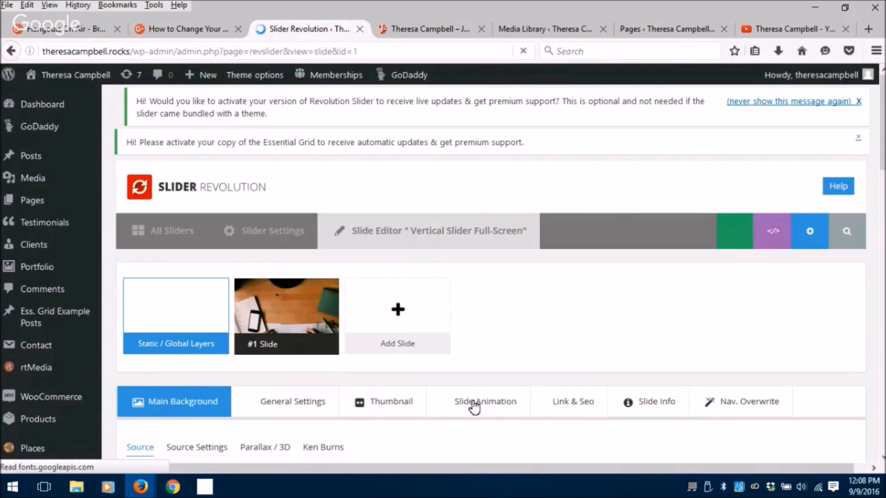
pyautogui.scroll(-4, 474, 406)
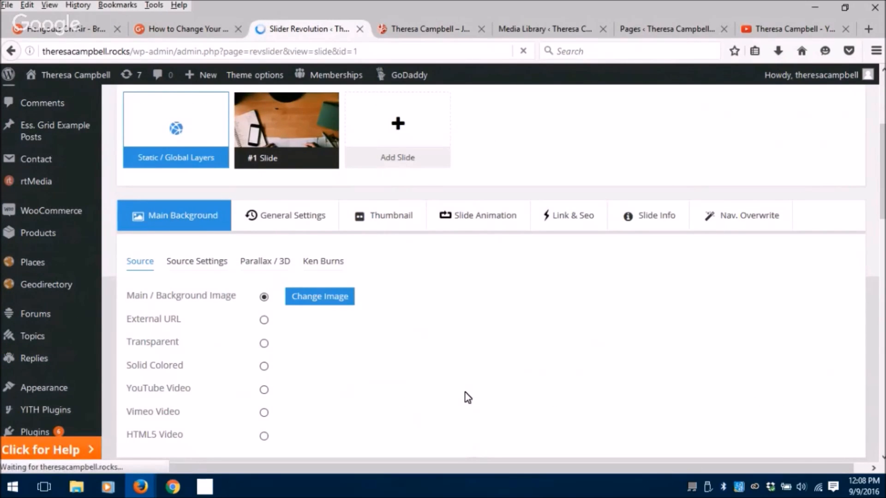
pyautogui.scroll(-5, 464, 391)
pyautogui.scroll(-3, 464, 391)
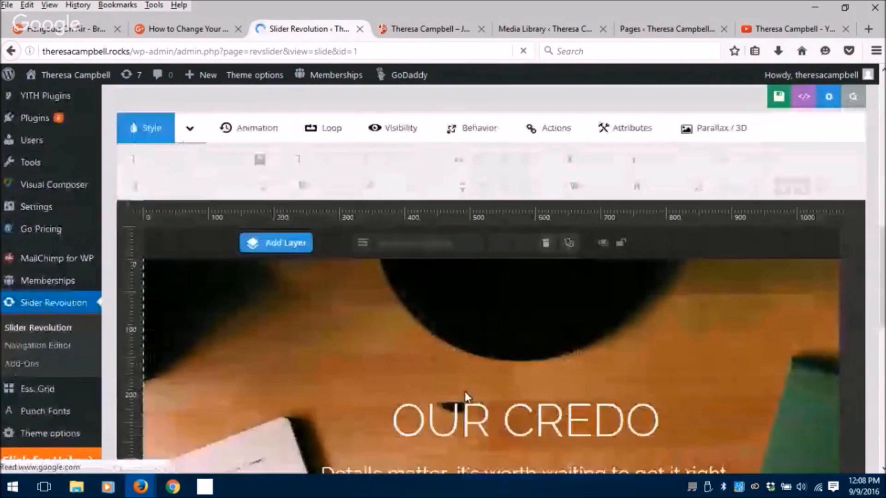
pyautogui.scroll(-2, 464, 391)
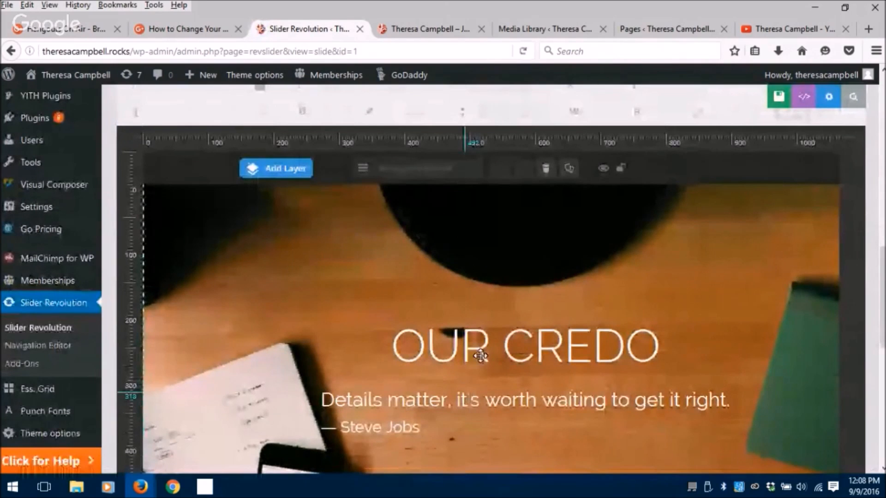
pyautogui.scroll(-4, 348, 332)
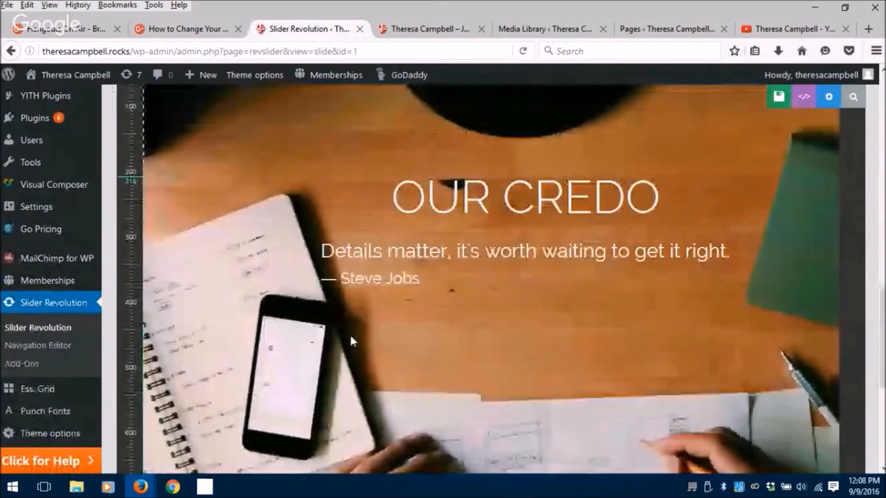
pyautogui.scroll(12, 470, 342)
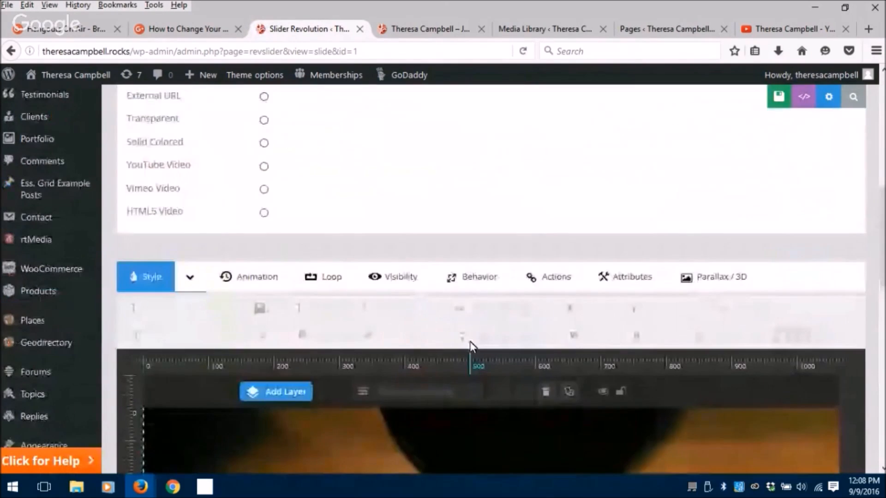
pyautogui.scroll(4, 474, 340)
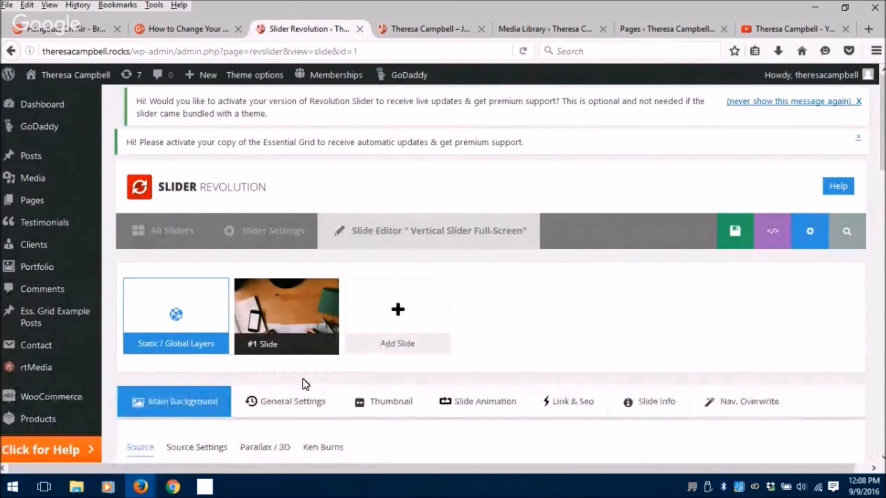
pyautogui.scroll(-3, 385, 440)
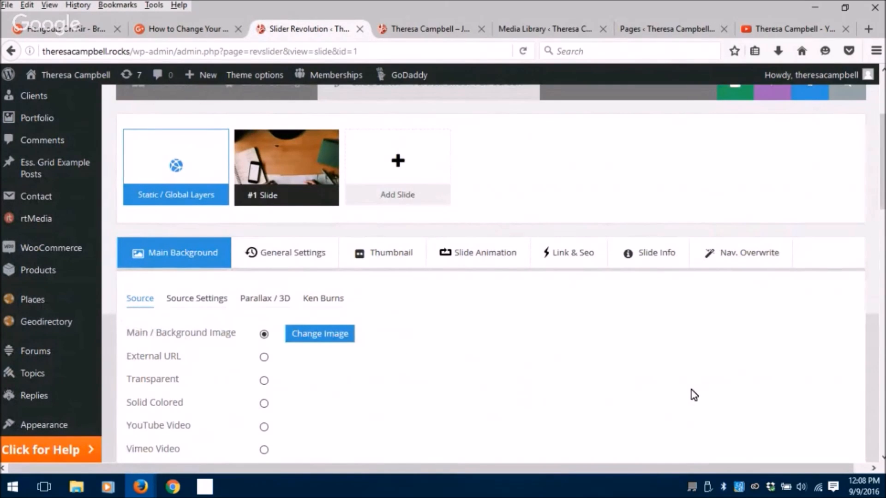
pyautogui.scroll(-10, 536, 323)
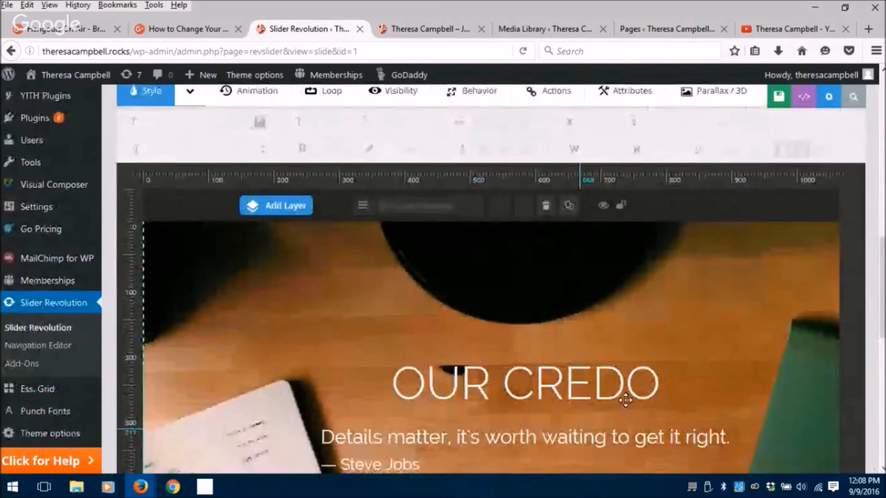
pyautogui.scroll(-3, 672, 383)
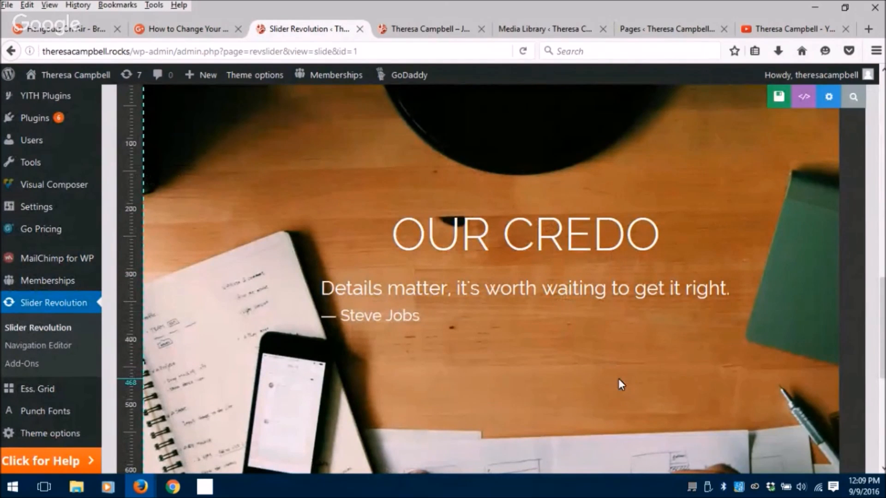
pyautogui.scroll(5, 618, 378)
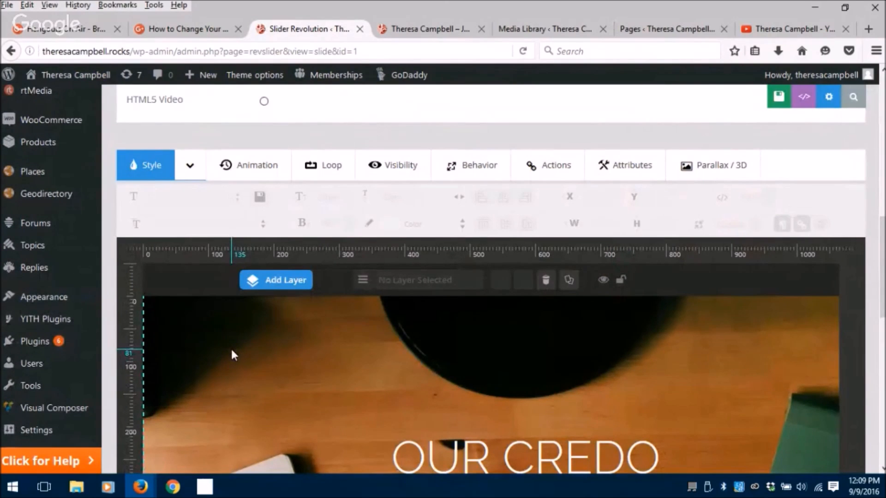
pyautogui.scroll(3, 233, 355)
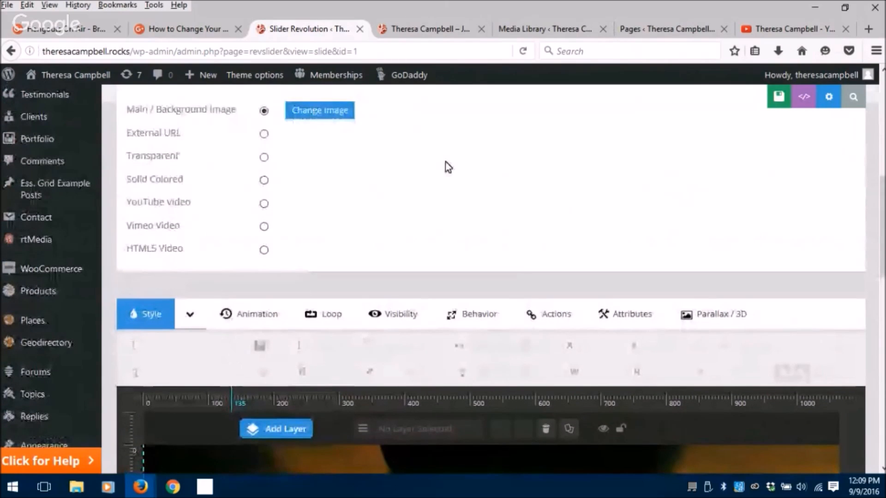
pyautogui.scroll(2, 451, 175)
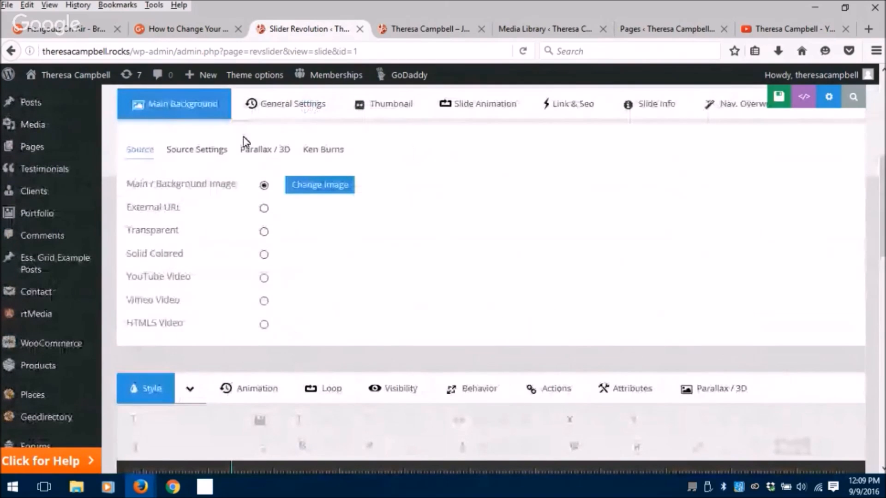
pyautogui.scroll(5, 323, 163)
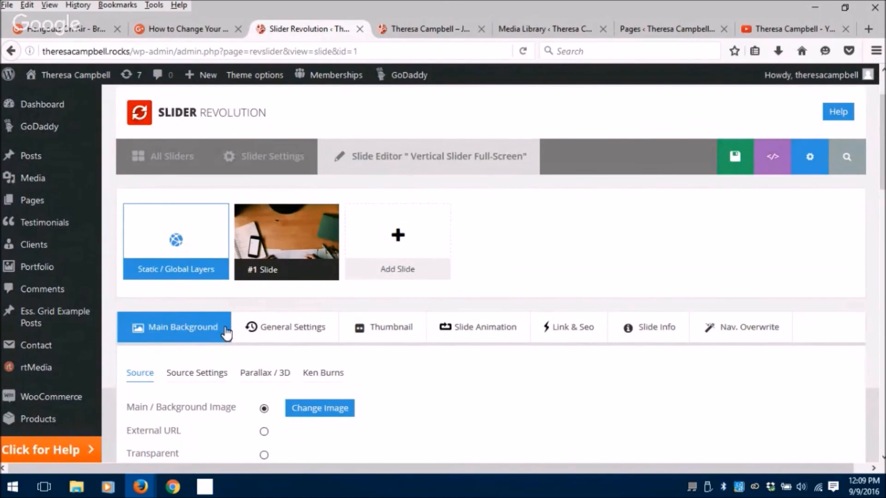
pyautogui.scroll(-2, 226, 332)
pyautogui.scroll(-2, 226, 332)
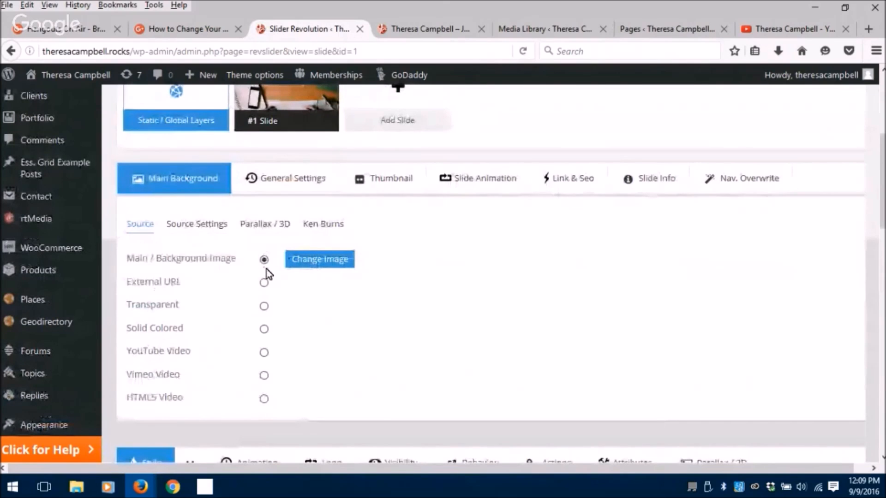
# Start a background image upload and pick DESTINY3 from Be Next Entertainment > Website 2016.
pyautogui.click(320, 264)
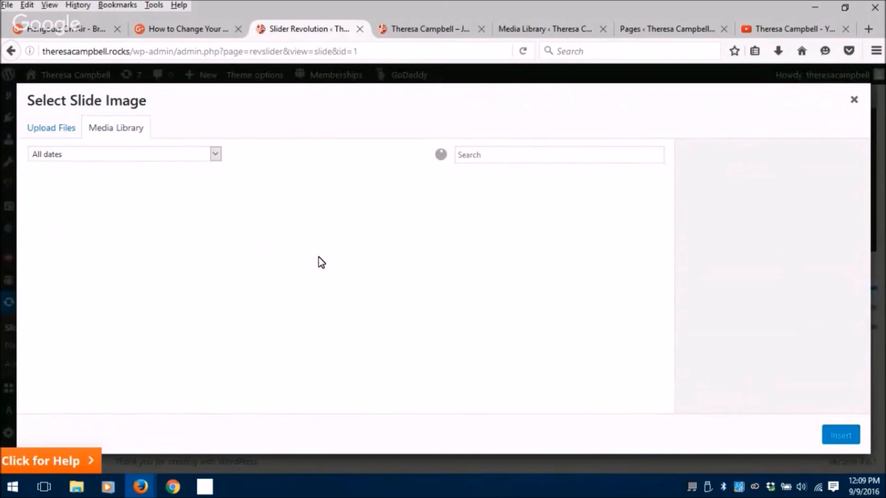
pyautogui.click(50, 131)
pyautogui.click(433, 295)
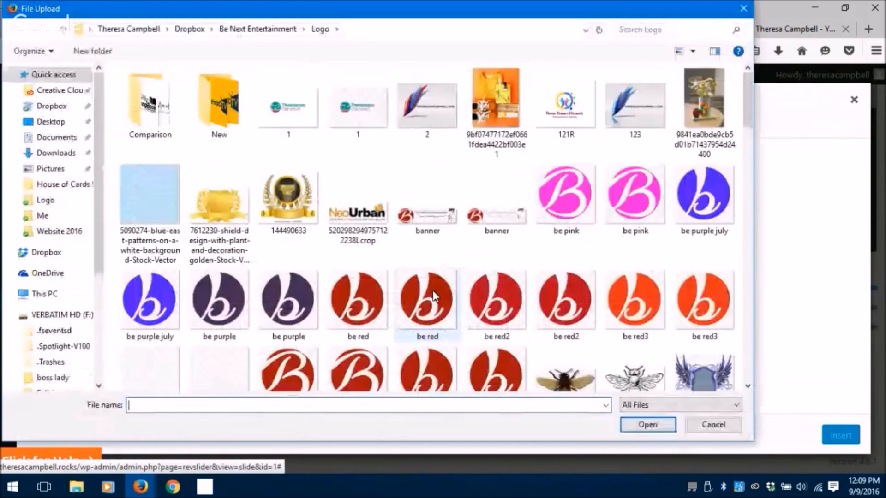
pyautogui.click(275, 30)
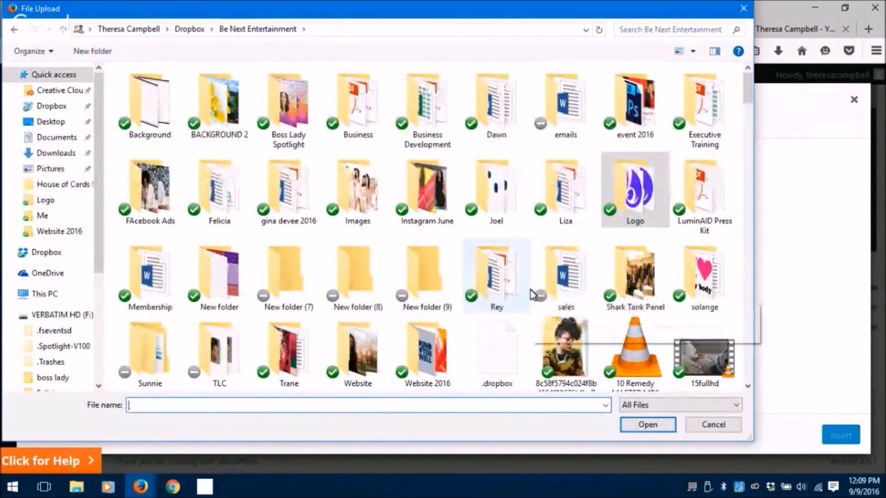
pyautogui.doubleClick(428, 360)
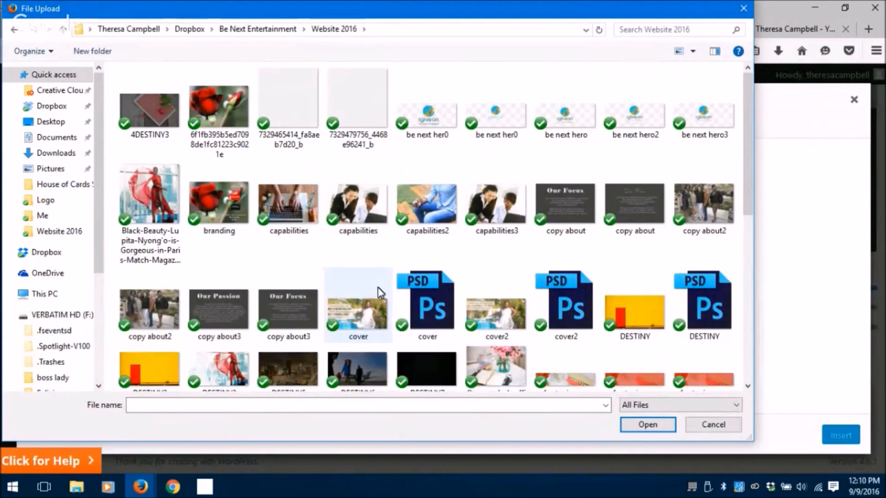
pyautogui.scroll(-5, 378, 293)
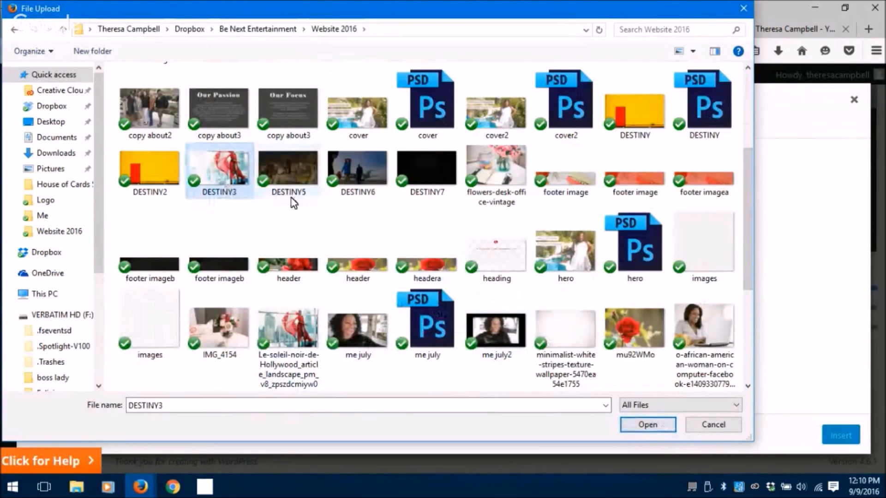
pyautogui.moveTo(214, 166)
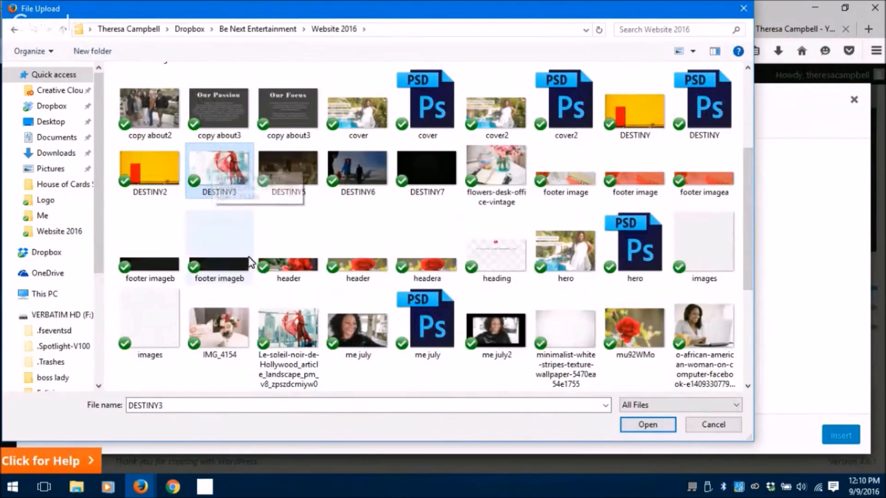
pyautogui.moveTo(307, 342)
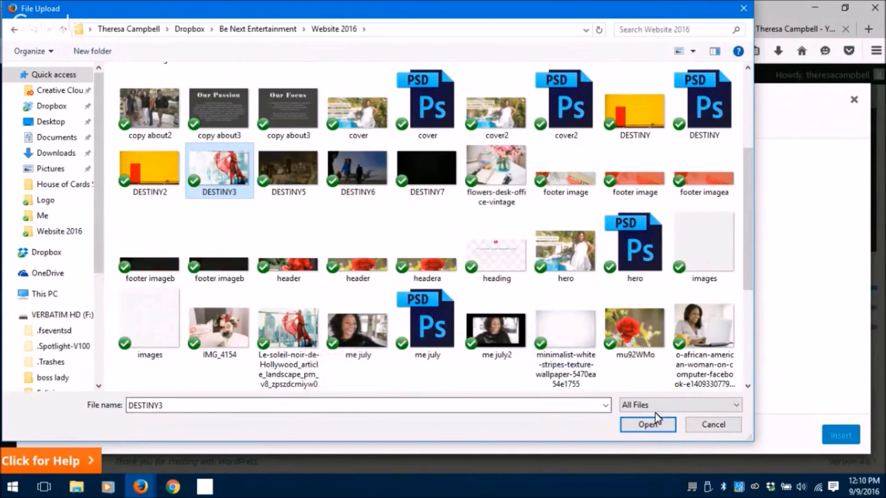
# Upload DESTINY3.png and insert it as slide #1's main background image.
pyautogui.click(667, 425)
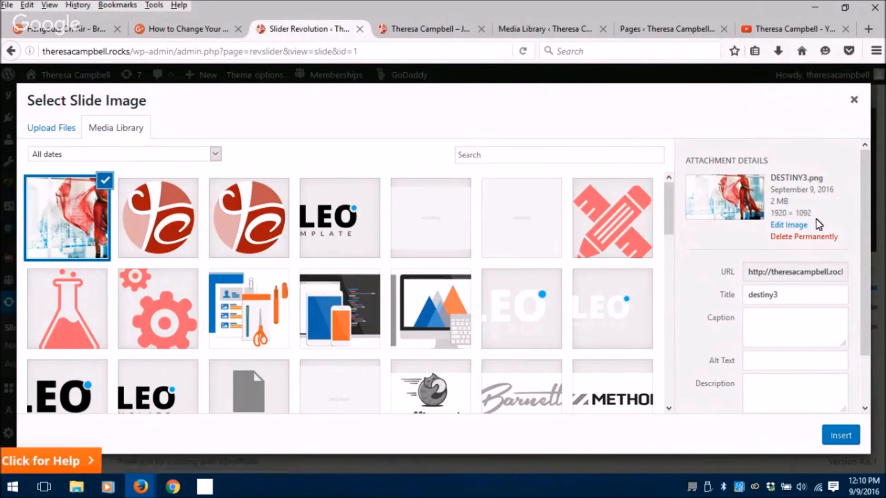
pyautogui.scroll(-1, 821, 401)
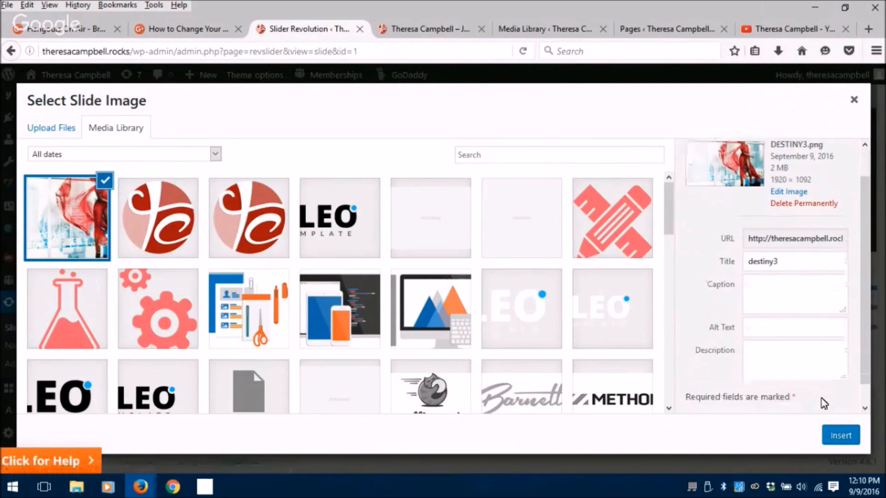
pyautogui.click(854, 438)
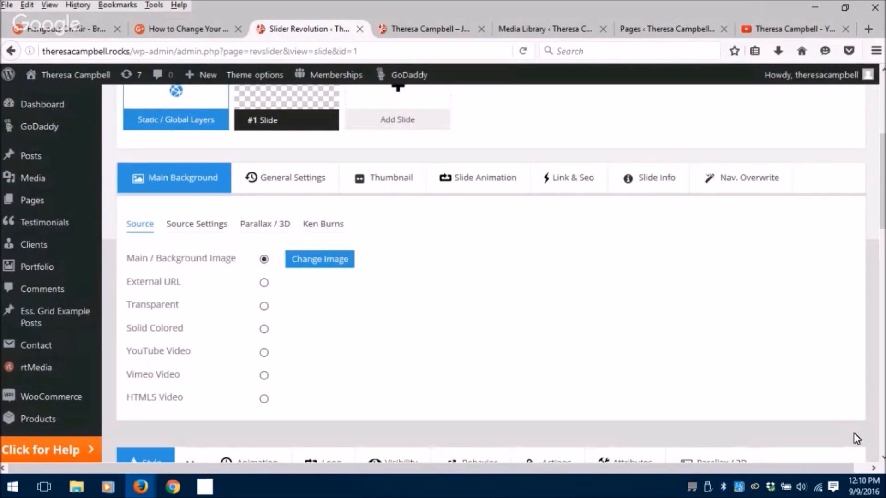
pyautogui.scroll(-10, 517, 302)
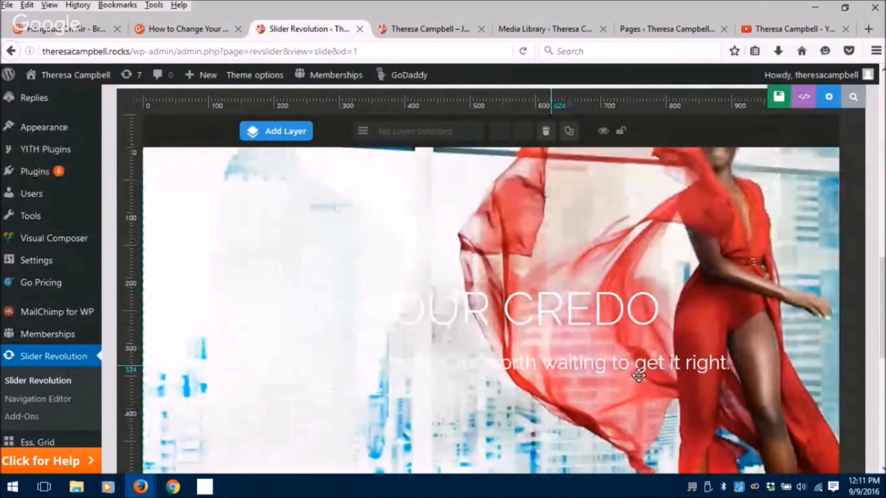
pyautogui.scroll(-1, 639, 371)
pyautogui.scroll(-2, 639, 370)
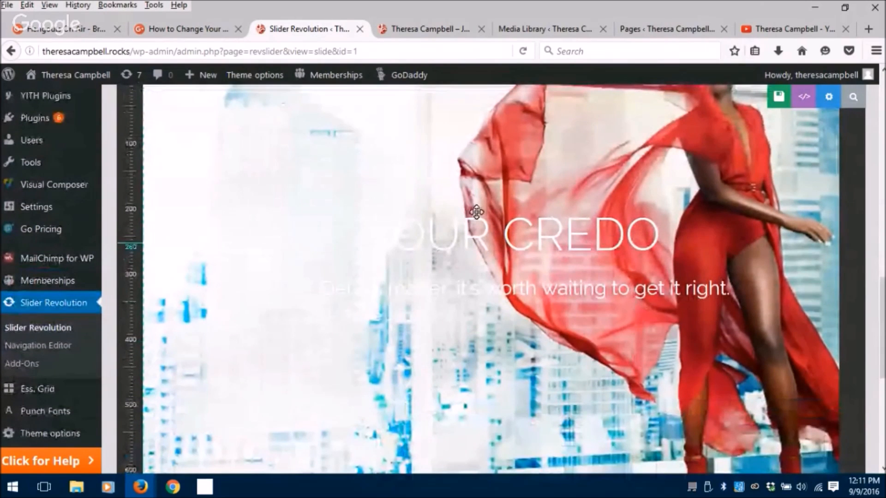
pyautogui.click(547, 237)
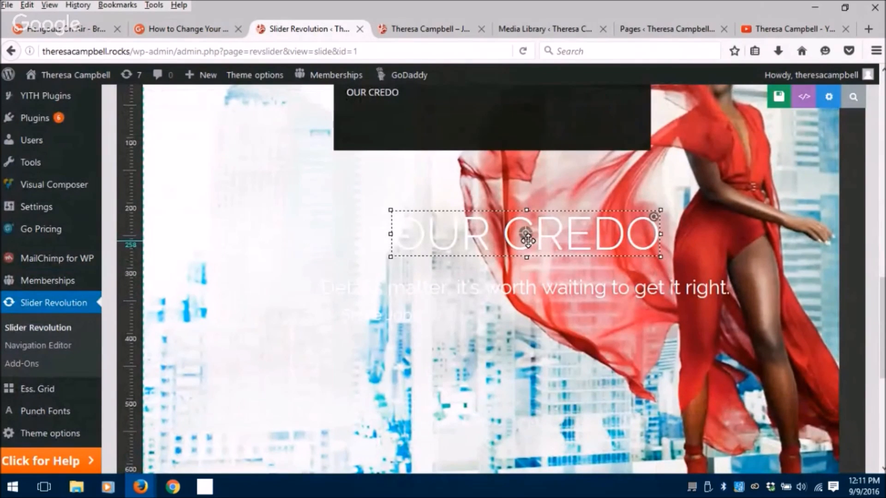
pyautogui.scroll(5, 527, 239)
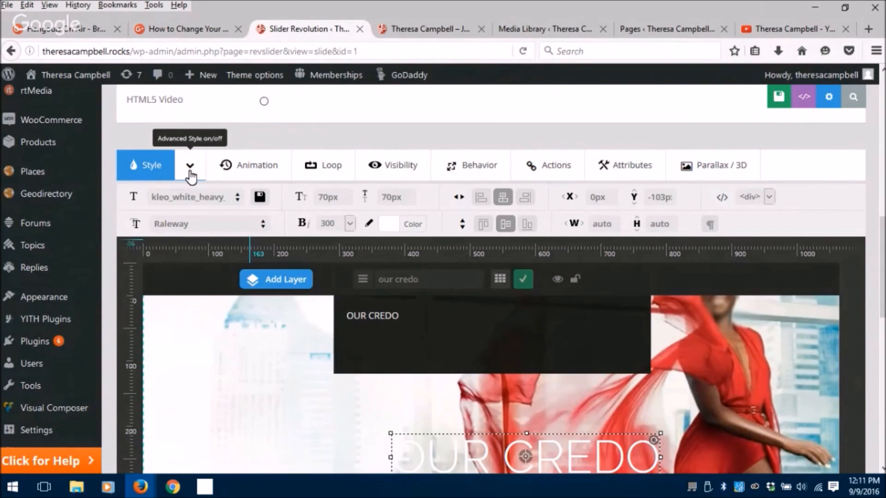
# Apply the NotGeneric-Title style class to the OUR CREDO headline layer.
pyautogui.click(239, 200)
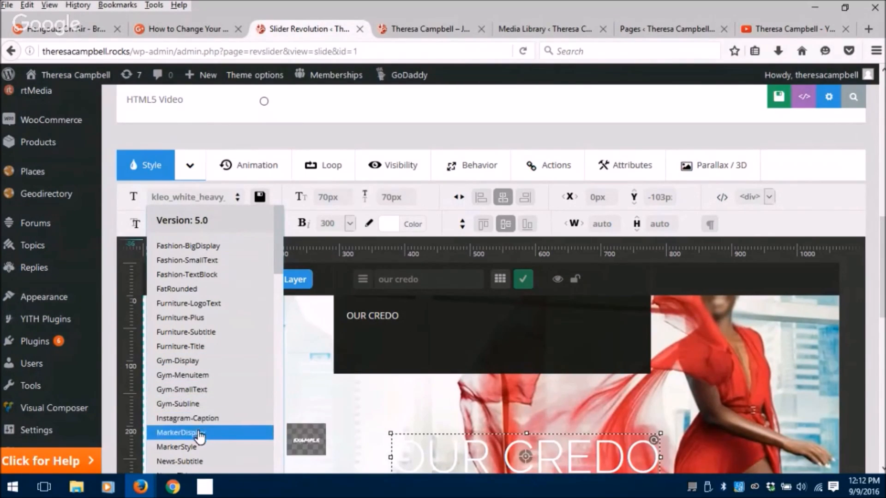
pyautogui.scroll(-3, 197, 442)
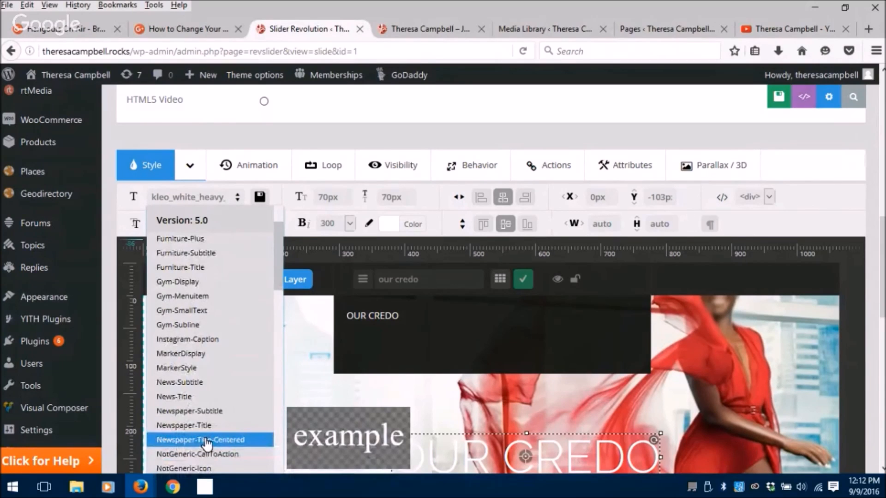
pyautogui.scroll(-4, 206, 444)
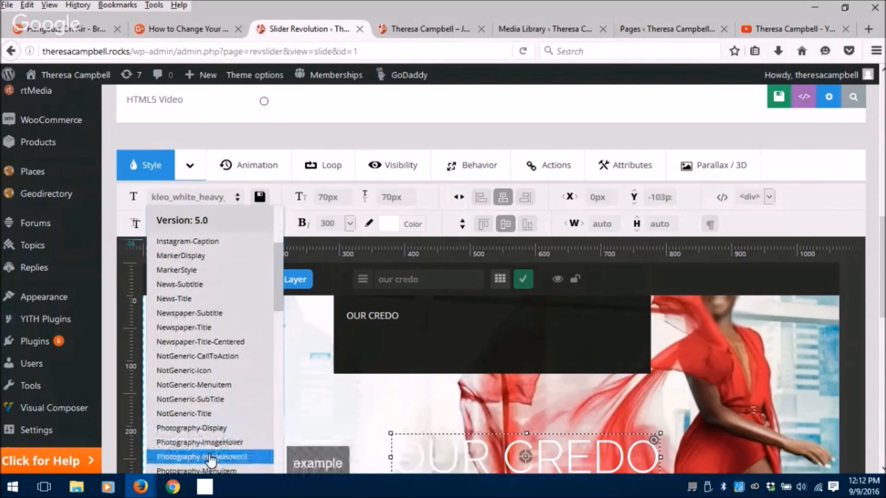
pyautogui.click(202, 418)
pyautogui.scroll(-3, 690, 416)
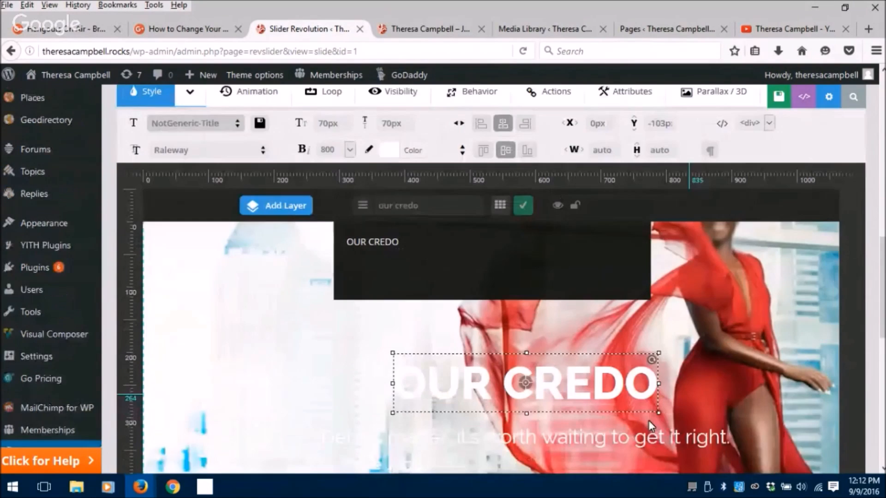
pyautogui.scroll(-1, 461, 263)
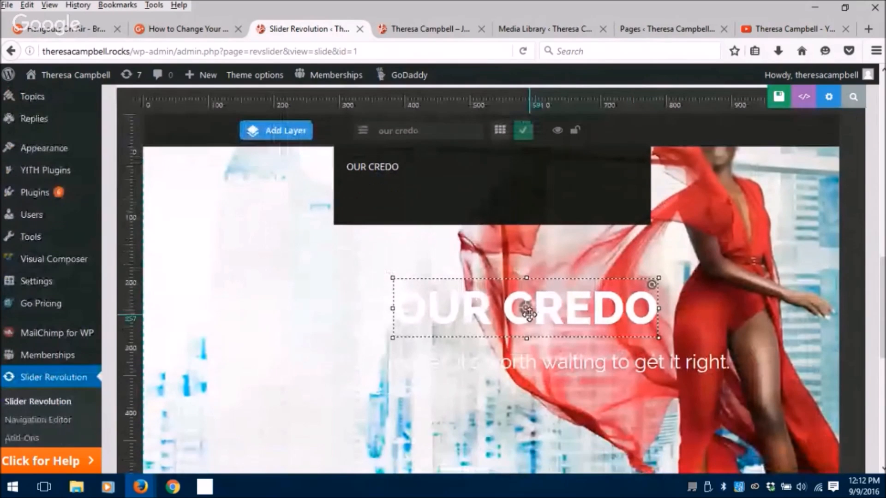
pyautogui.scroll(2, 427, 179)
pyautogui.scroll(1, 415, 225)
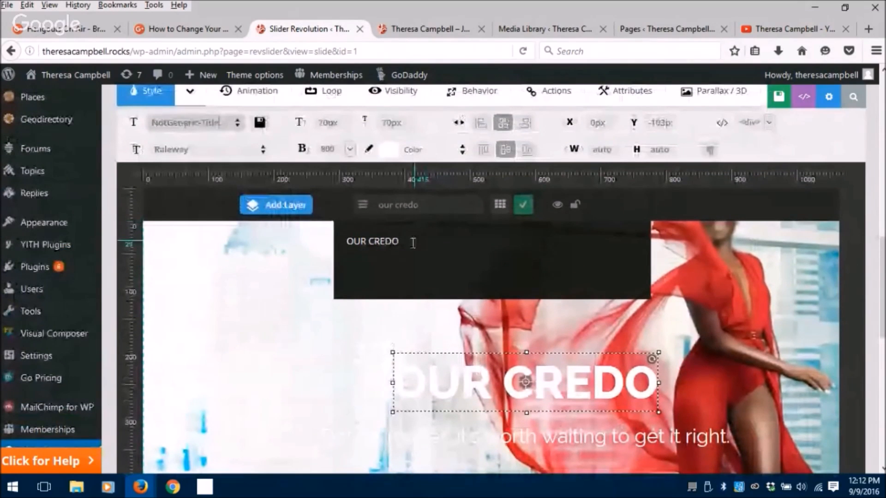
pyautogui.moveTo(346, 239); pyautogui.dragTo(393, 243)
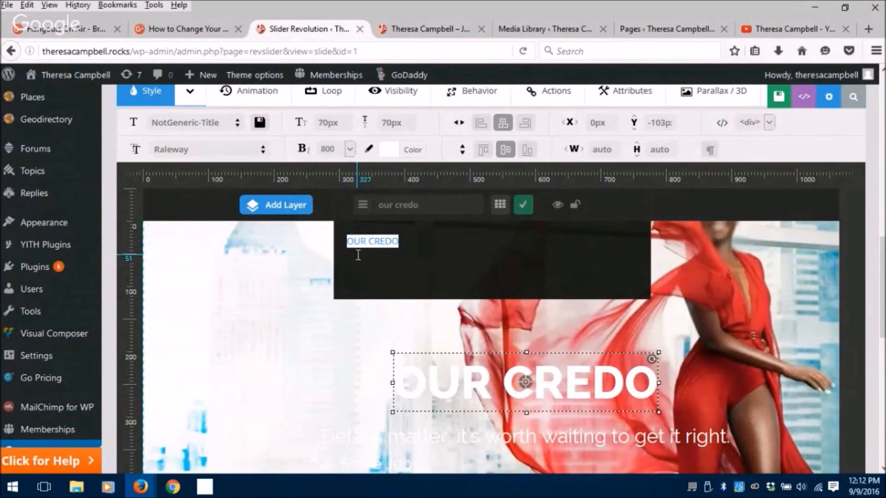
# Change the headline text from OUR CREDO to 'BE BOLD NOW'.
pyautogui.write('beb')
pyautogui.press('BackSpace')
pyautogui.press('BackSpace')
pyautogui.press('BackSpace')
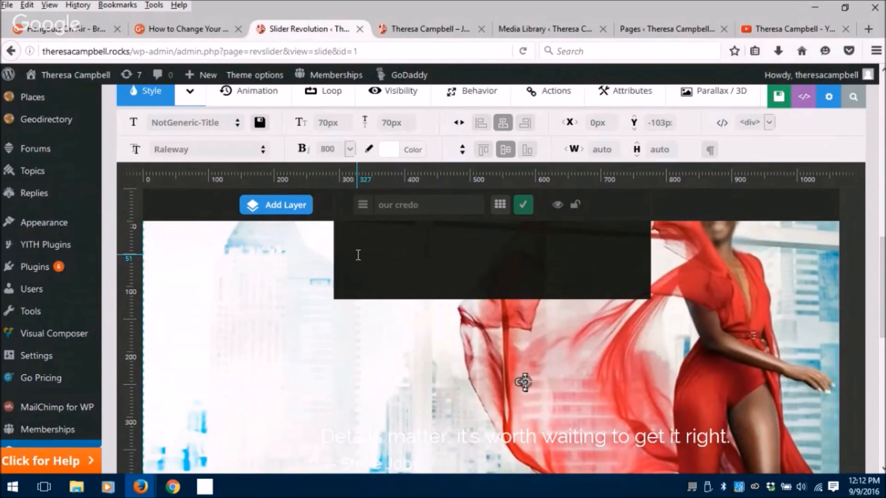
pyautogui.write('BE BOLD NOW')
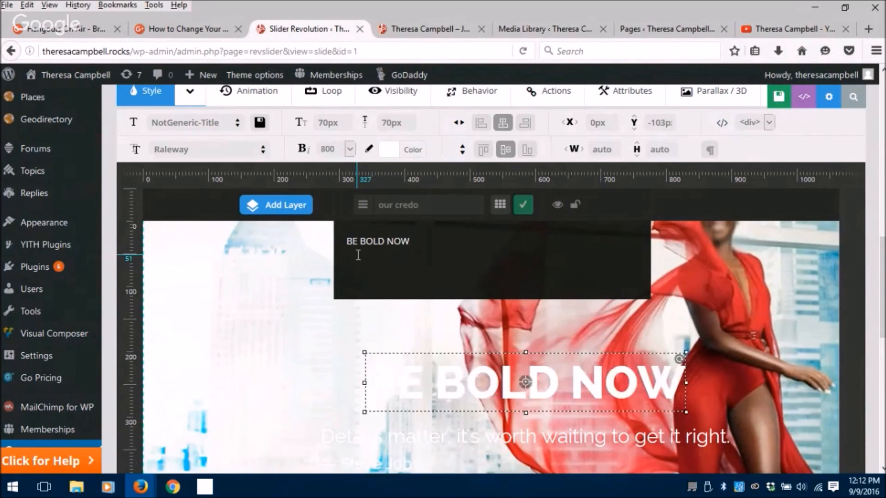
pyautogui.moveTo(428, 245); pyautogui.dragTo(344, 244)
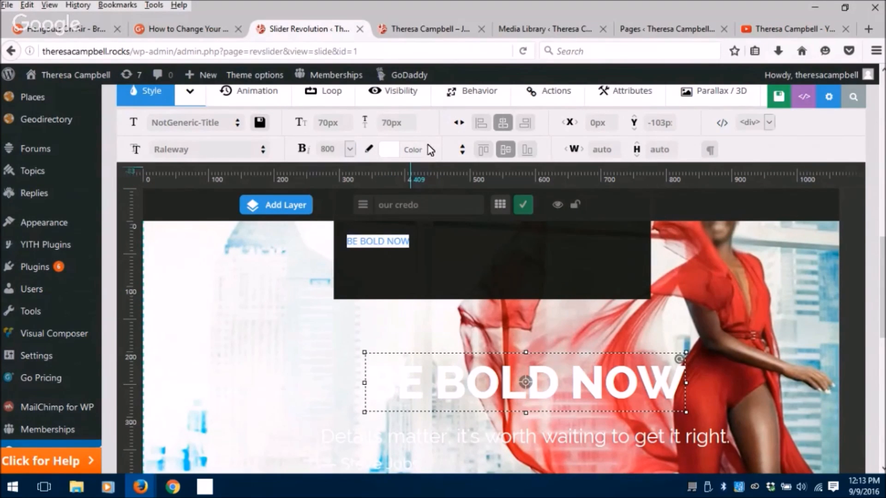
# Set the BE BOLD NOW headline's font colour to black, #000000, after trying red and #00BCC5.
pyautogui.click(390, 152)
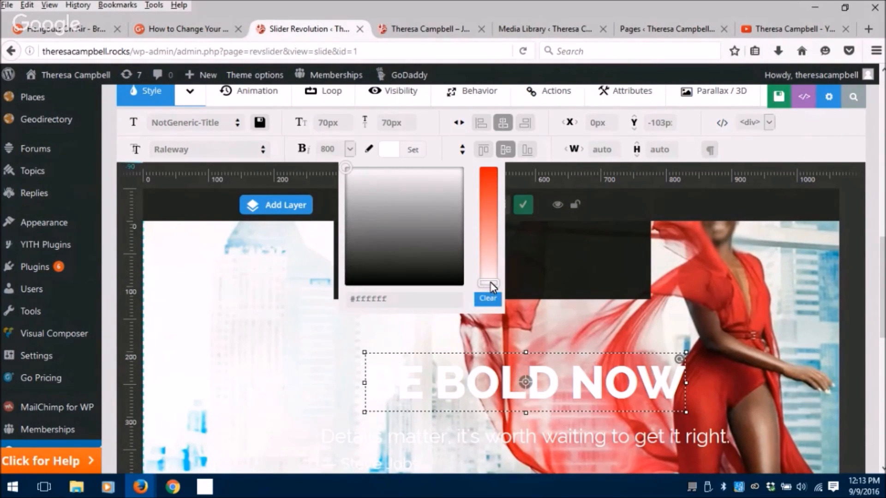
pyautogui.moveTo(487, 284); pyautogui.dragTo(490, 258)
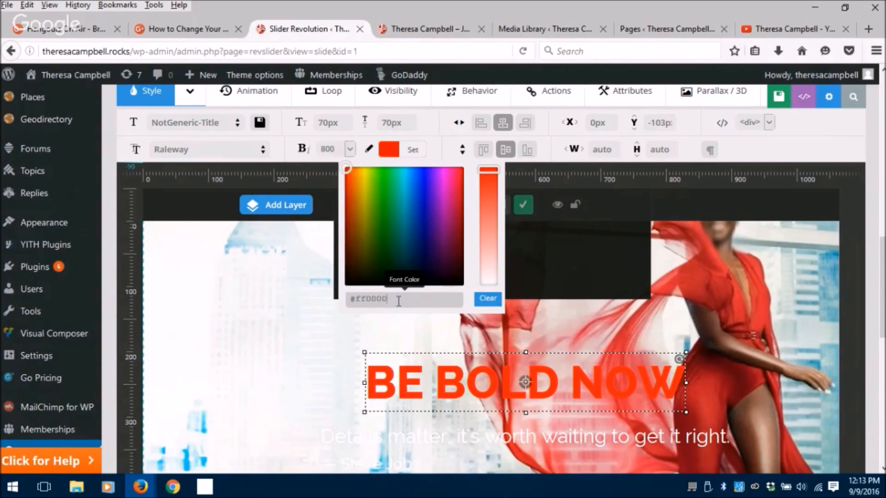
pyautogui.moveTo(398, 300); pyautogui.dragTo(320, 307)
pyautogui.write('00')
pyautogui.write('BCC5')
pyautogui.moveTo(421, 296); pyautogui.dragTo(329, 296)
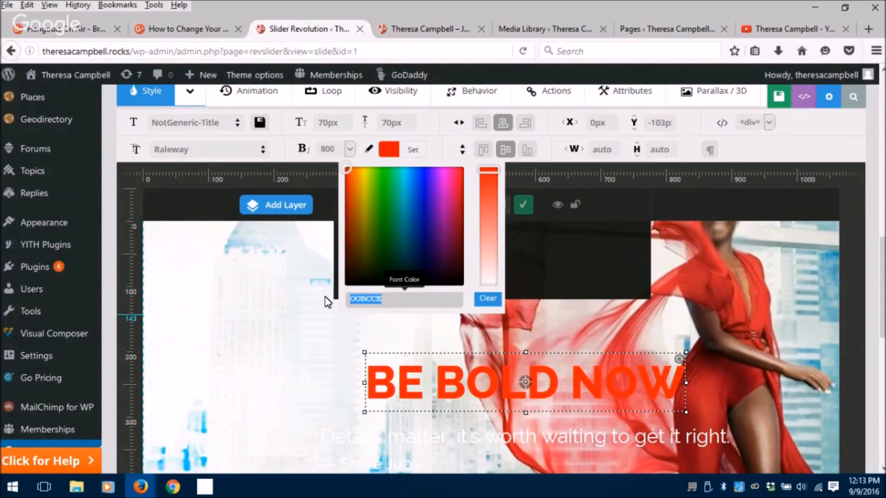
pyautogui.write('000000')
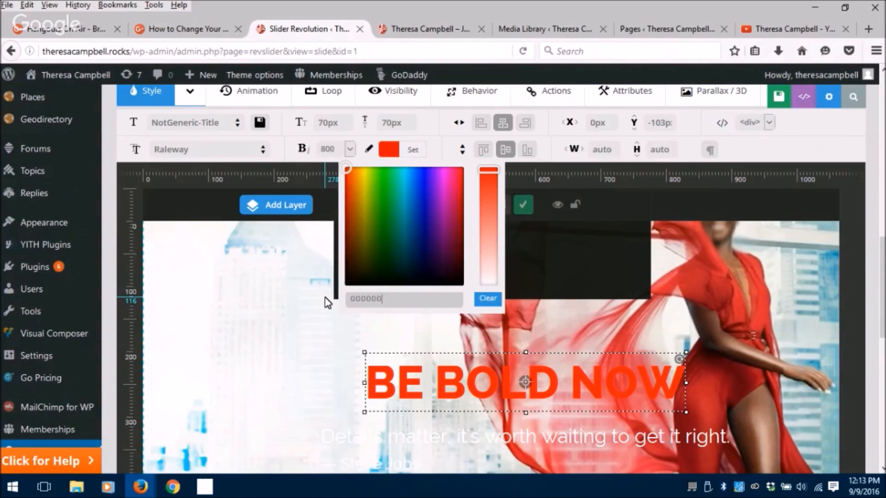
pyautogui.press('Return')
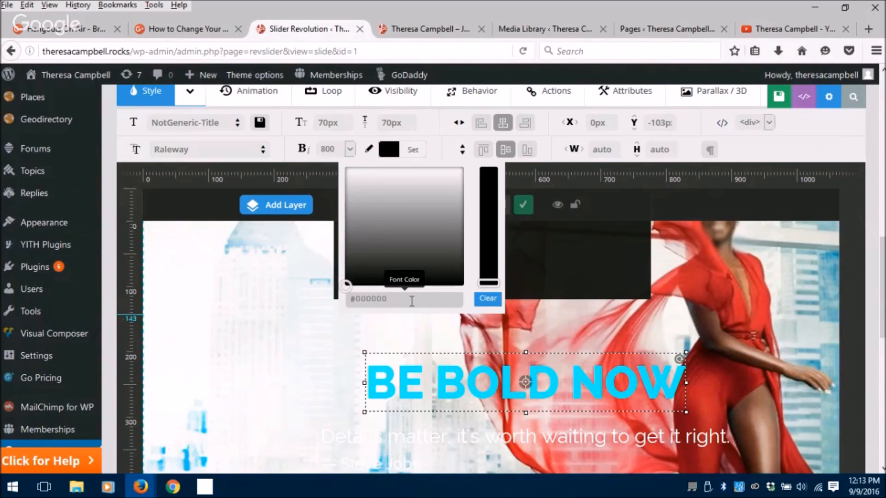
pyautogui.press('Return')
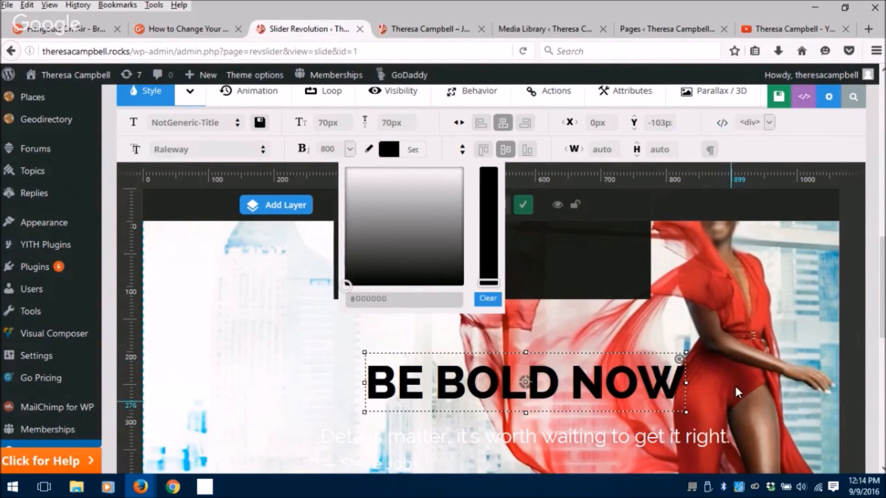
pyautogui.scroll(-3, 734, 383)
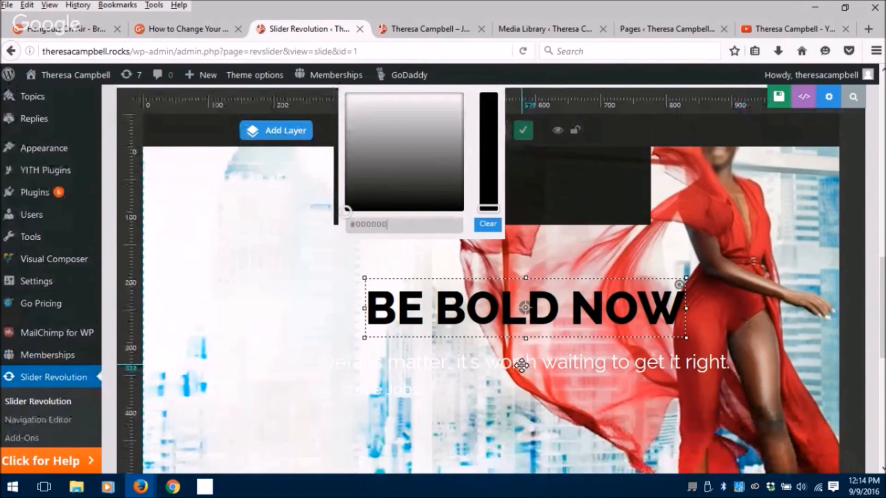
# Change the subtitle text to 'IT'S YOUR TURN IN THE SPOTLIGHT' and delete the quote attribution line.
pyautogui.click(521, 365)
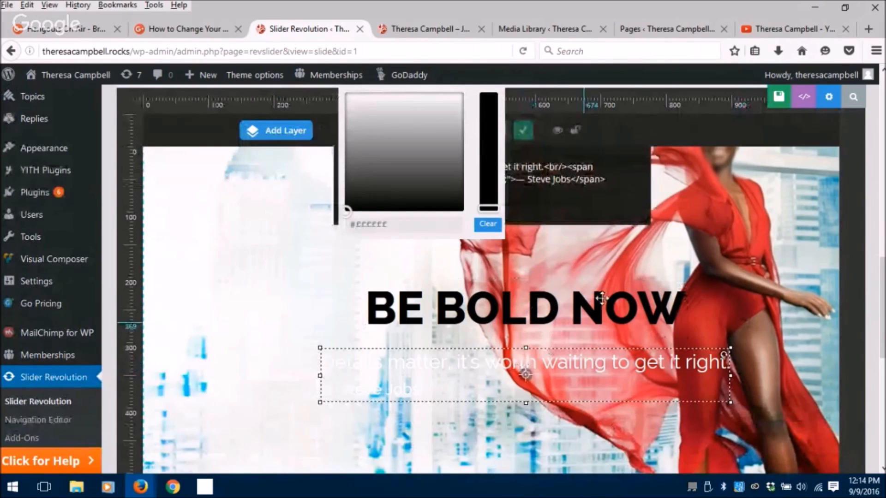
pyautogui.click(549, 205)
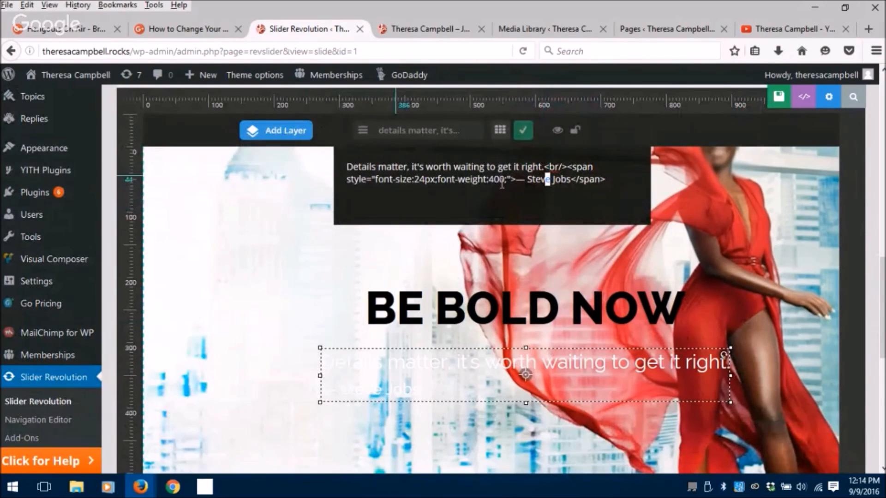
pyautogui.moveTo(544, 167); pyautogui.dragTo(332, 174)
pyautogui.press('BackSpace')
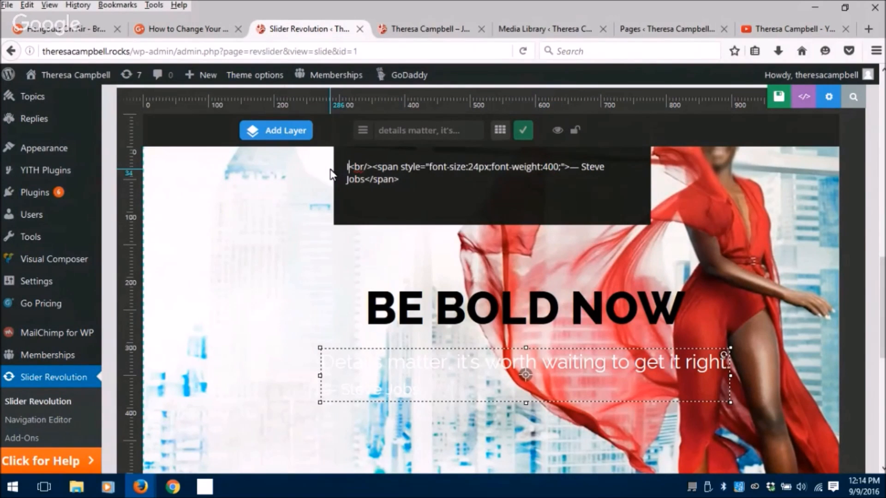
pyautogui.write("IT'S YOUR ")
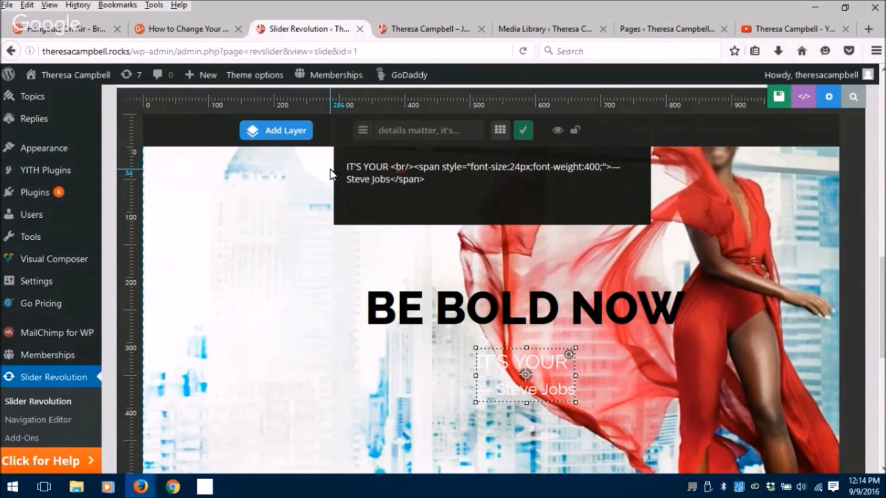
pyautogui.write('TU')
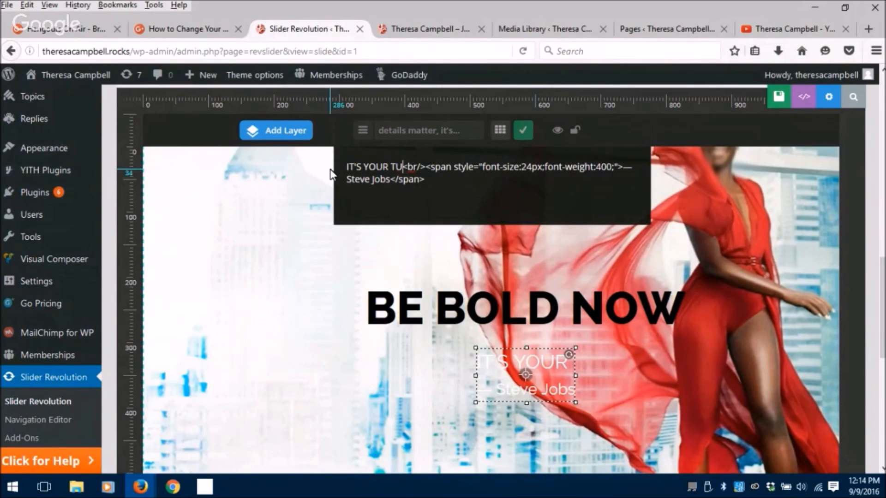
pyautogui.write('RN IN THE SP')
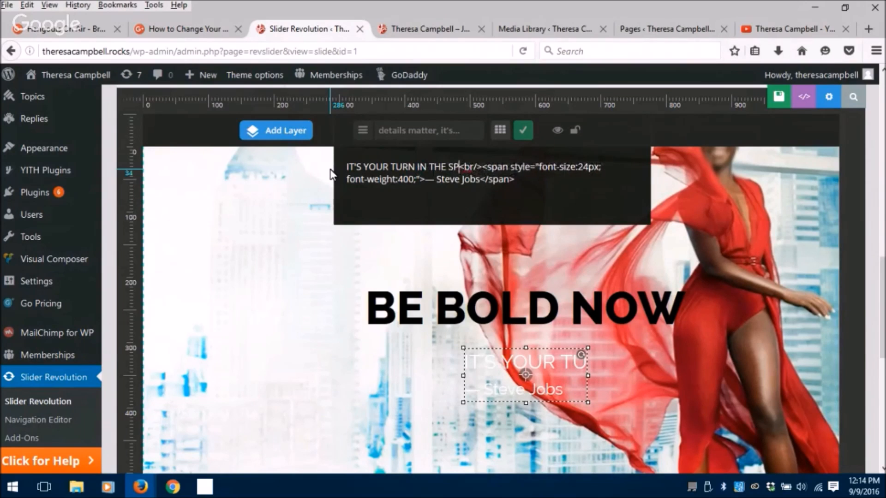
pyautogui.write('OTLIGHT')
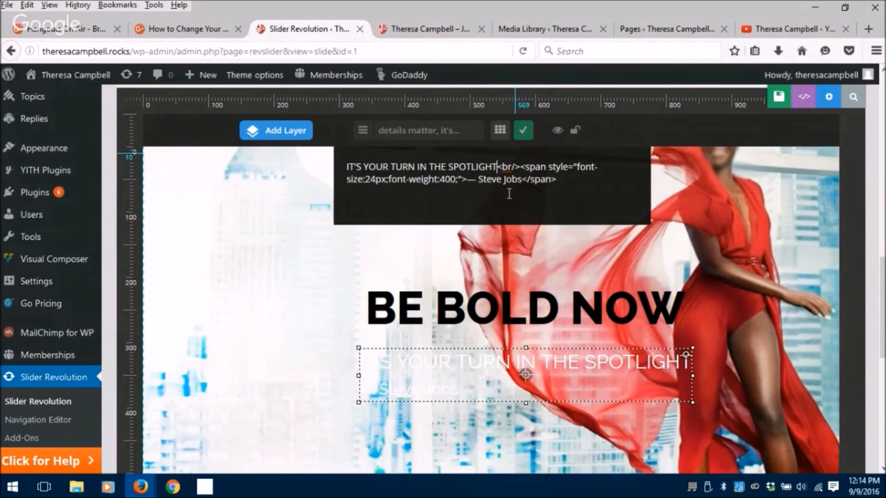
pyautogui.moveTo(522, 183); pyautogui.dragTo(469, 181)
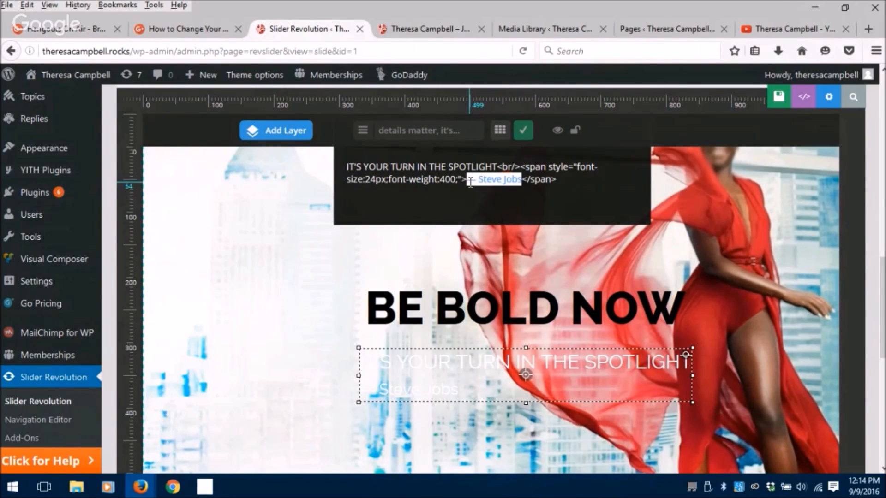
pyautogui.press('Delete')
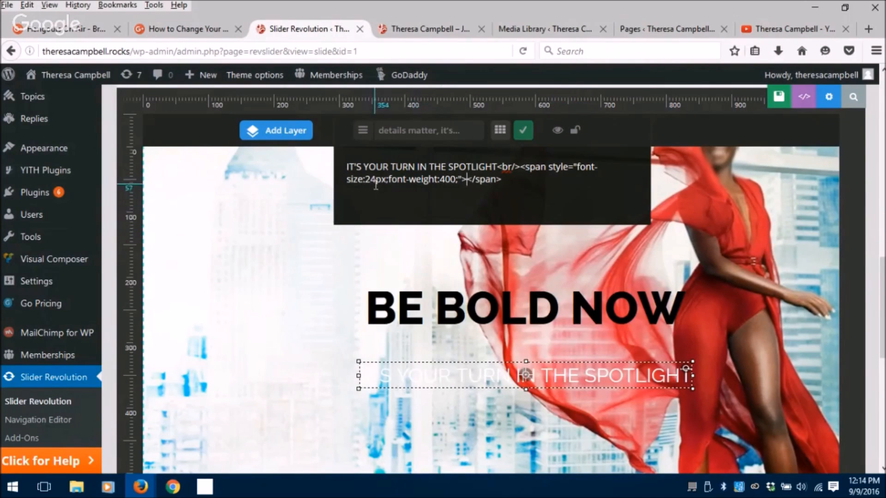
# Change the text layer's font colour from #ffffff to #000000.
pyautogui.click(485, 378)
pyautogui.doubleClick(485, 377)
pyautogui.scroll(5, 441, 295)
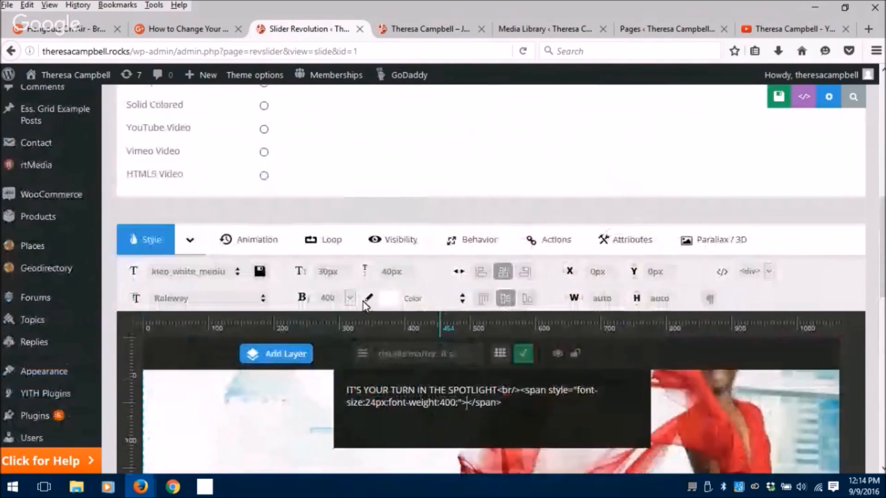
pyautogui.click(390, 299)
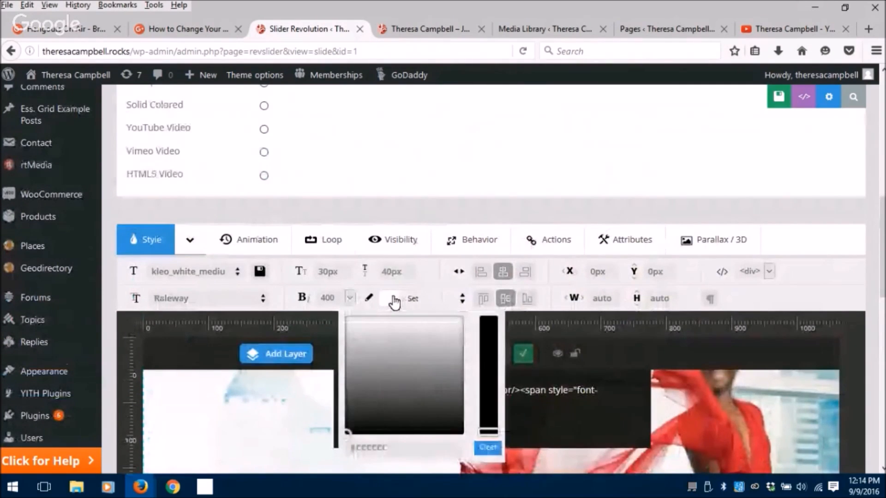
pyautogui.scroll(-3, 424, 383)
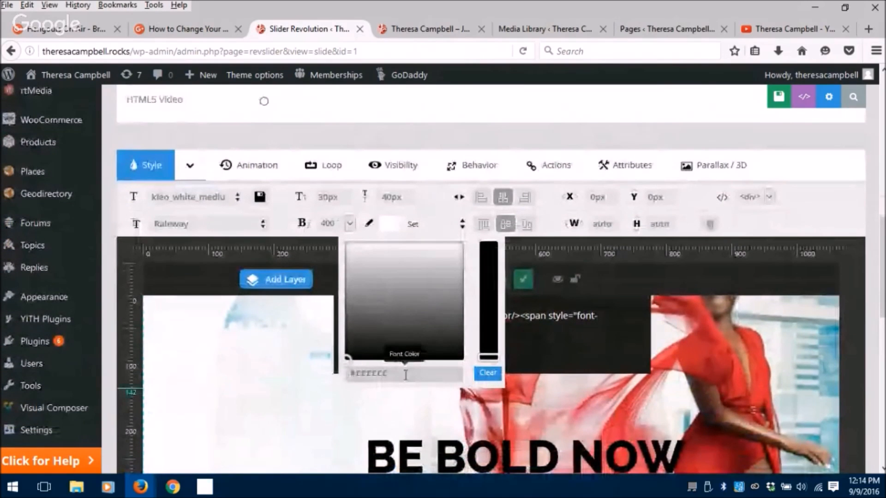
pyautogui.moveTo(406, 373); pyautogui.dragTo(307, 388)
pyautogui.write('#000000')
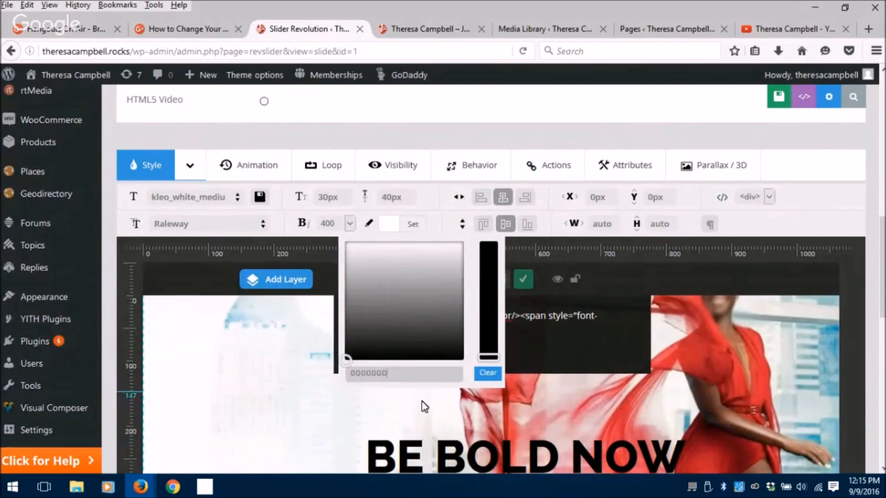
# Deselect the layer, close the colour picker and bring up the Add Layer list.
pyautogui.click(691, 418)
pyautogui.click(608, 381)
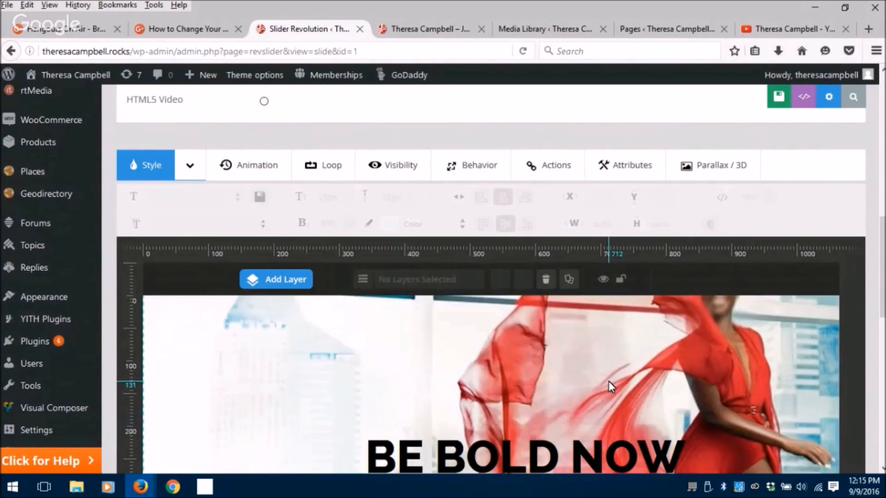
pyautogui.scroll(-5, 608, 381)
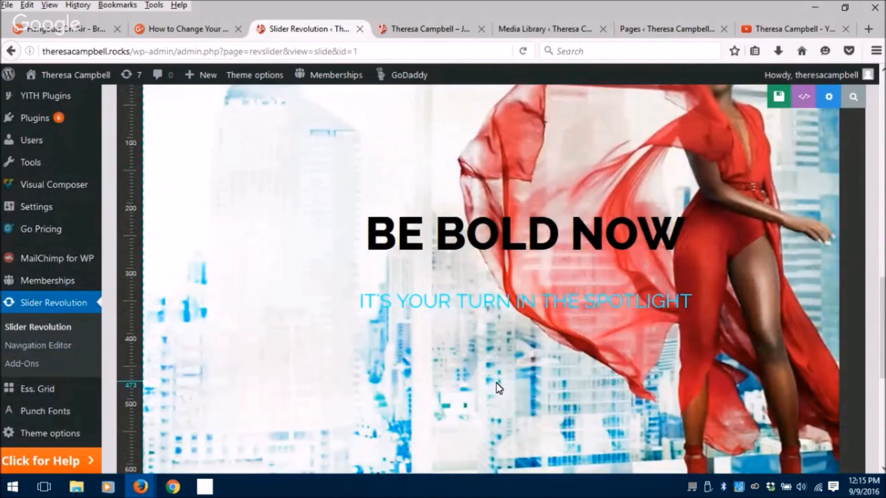
pyautogui.scroll(5, 332, 396)
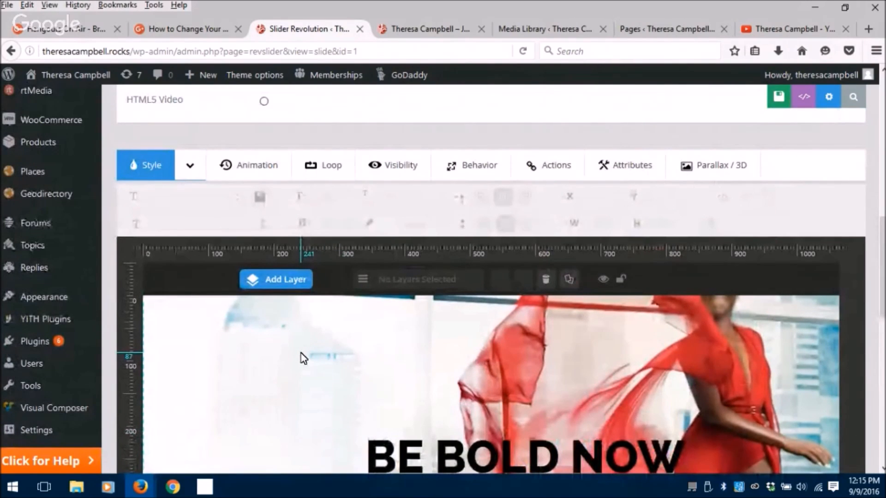
pyautogui.moveTo(287, 282)
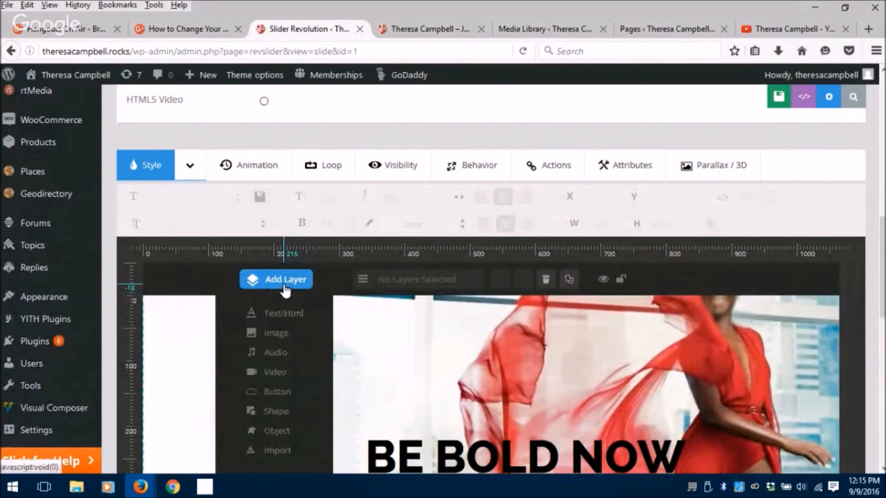
# Choose the Button layer type and browse the button presets and Predefined Elements.
pyautogui.click(277, 392)
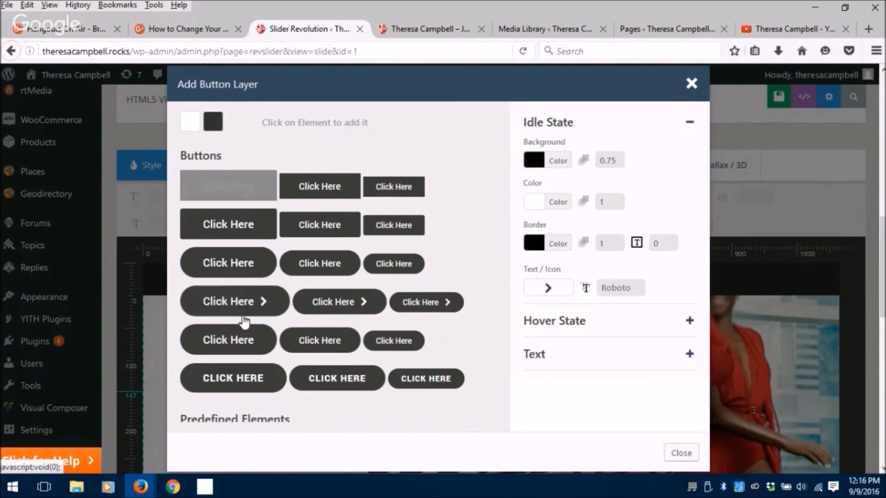
pyautogui.scroll(-3, 244, 350)
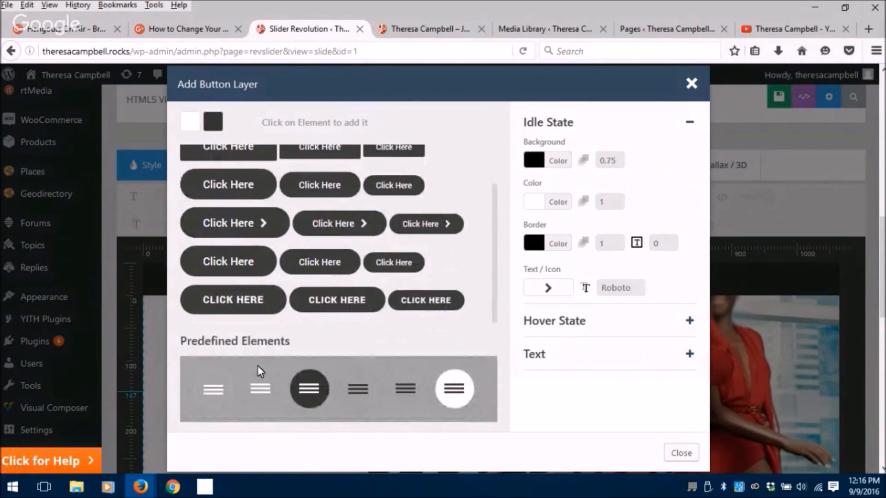
pyautogui.scroll(-1, 257, 366)
pyautogui.scroll(-1, 309, 362)
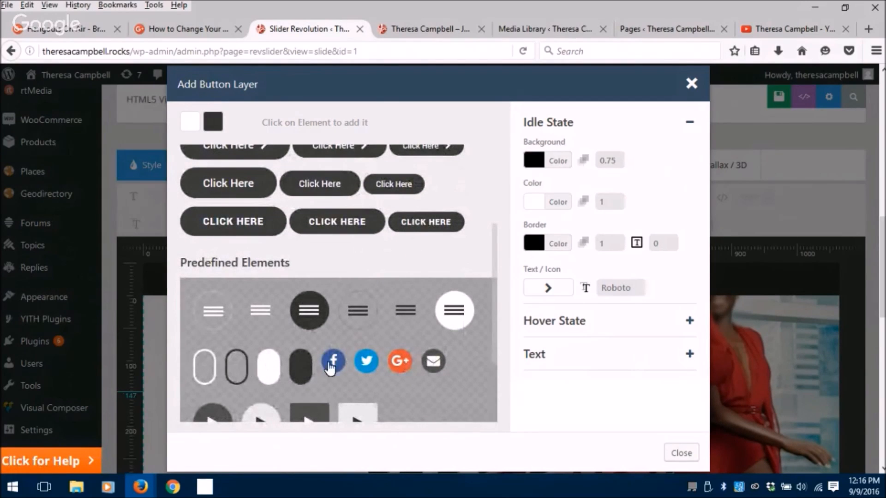
pyautogui.scroll(-1, 341, 372)
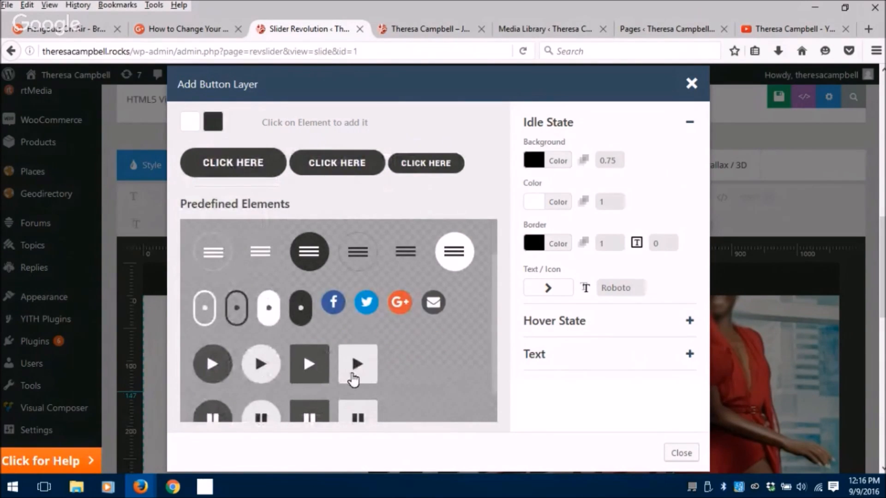
pyautogui.scroll(-5, 353, 378)
pyautogui.scroll(4, 321, 301)
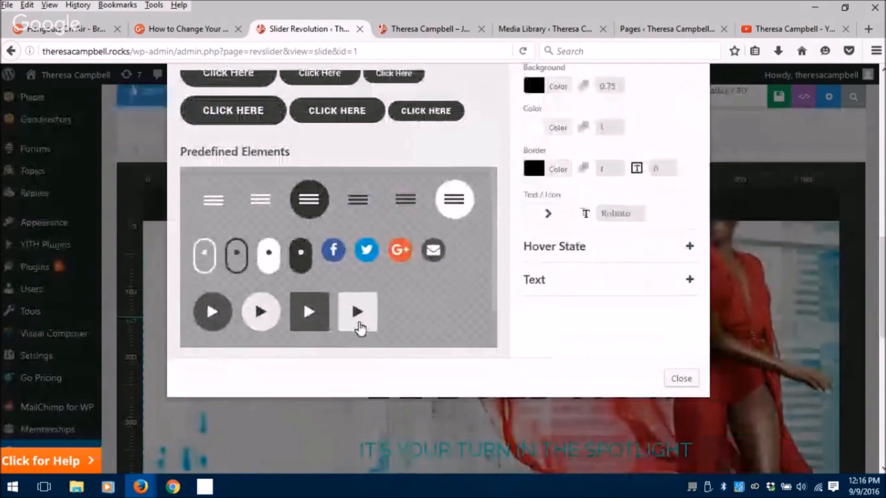
pyautogui.scroll(3, 509, 349)
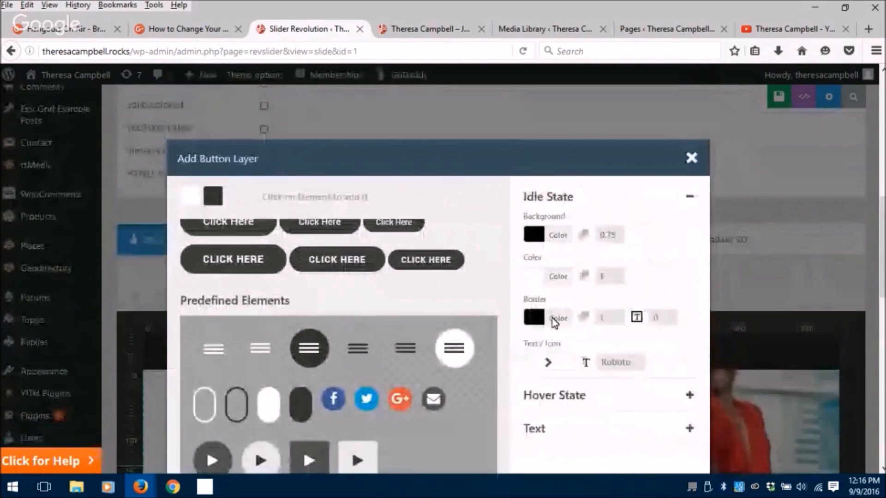
pyautogui.scroll(2, 439, 279)
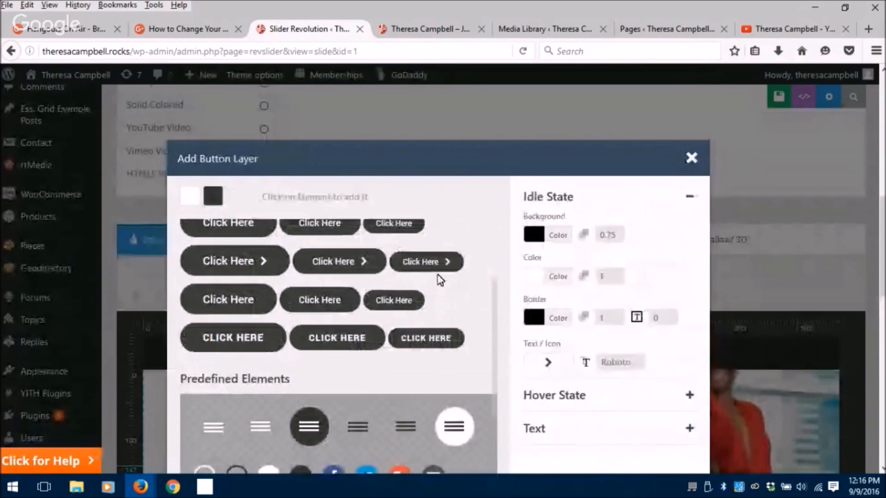
pyautogui.scroll(1, 263, 279)
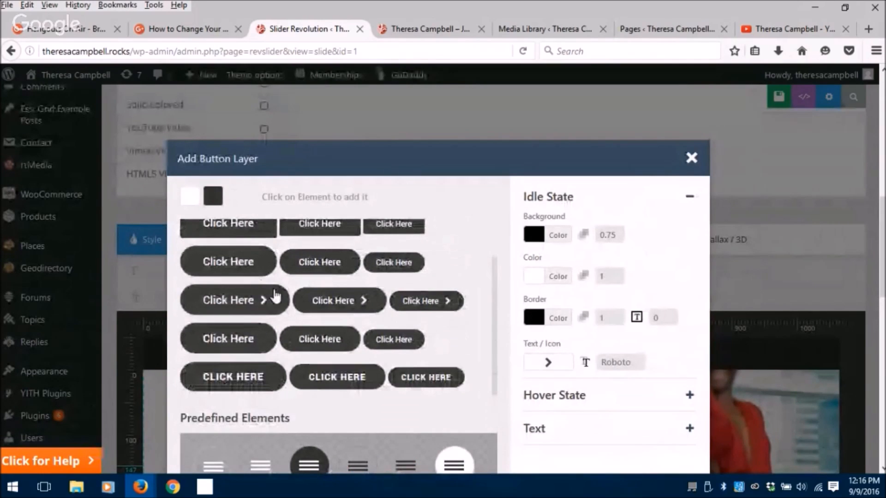
# Insert the arrow 'Click Here' button, drag it below the subtitle, then delete it.
pyautogui.click(233, 302)
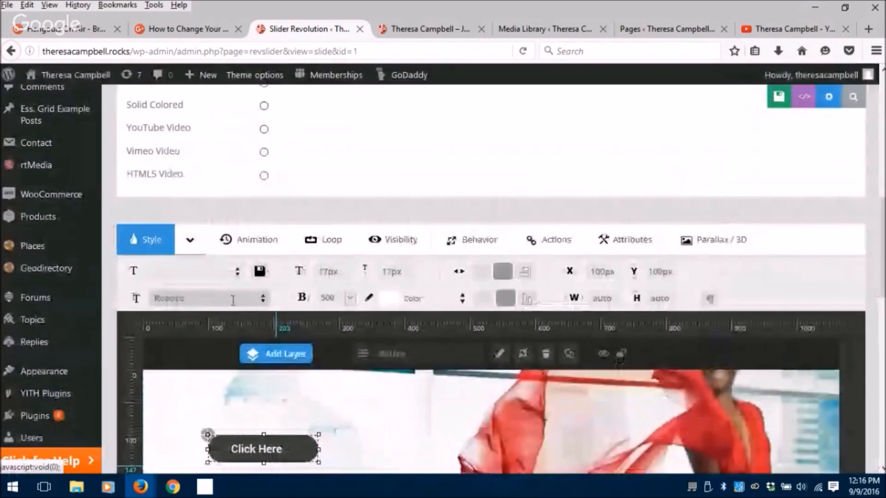
pyautogui.scroll(-5, 381, 405)
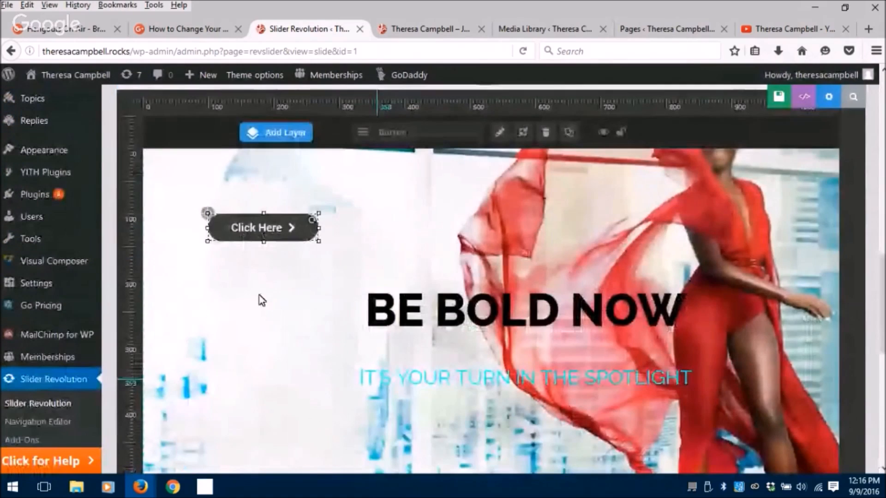
pyautogui.moveTo(262, 233); pyautogui.dragTo(508, 438)
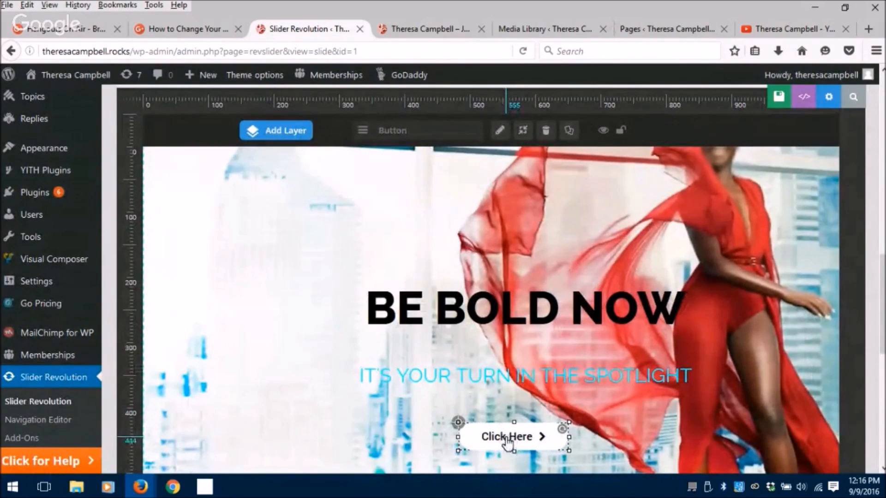
pyautogui.press('Delete')
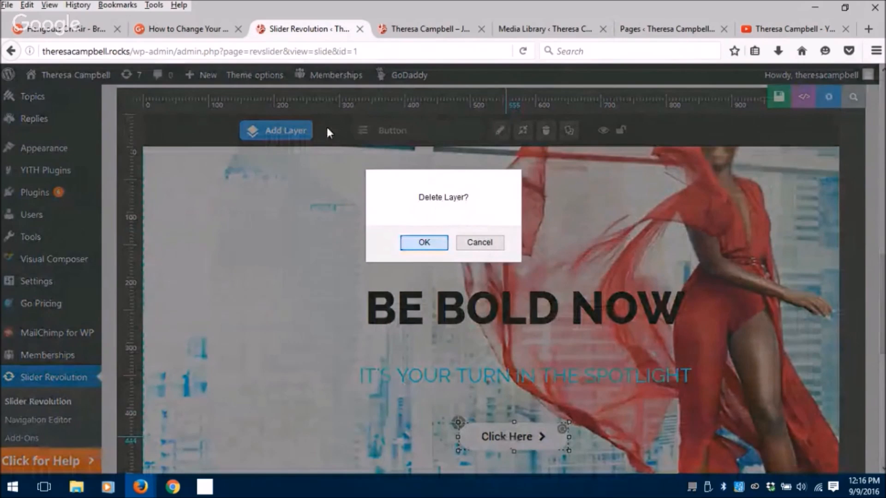
pyautogui.press('Return')
pyautogui.moveTo(279, 131)
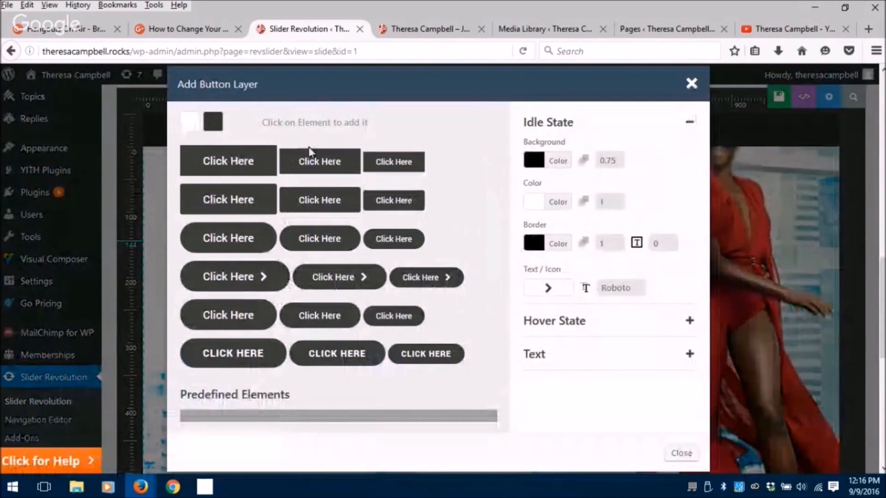
# Make the Idle State button background red-orange, keeping the text colour white.
pyautogui.click(534, 160)
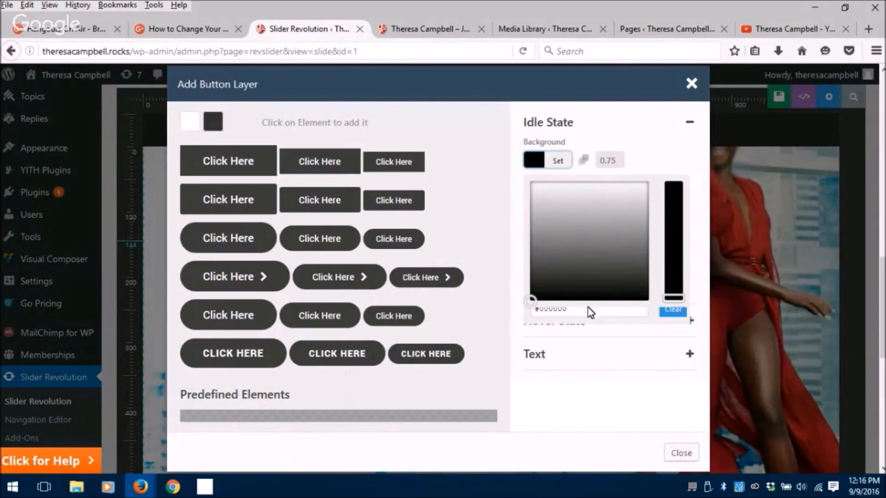
pyautogui.moveTo(679, 300); pyautogui.dragTo(686, 178)
pyautogui.click(678, 184)
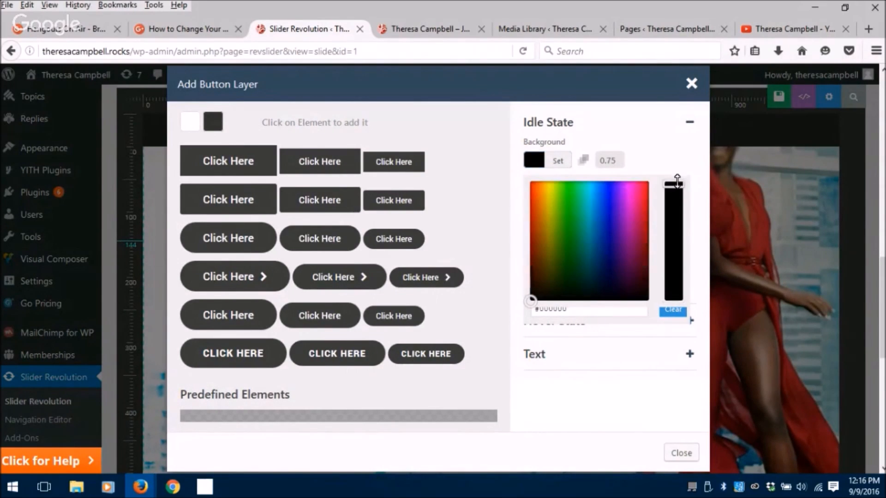
pyautogui.click(531, 184)
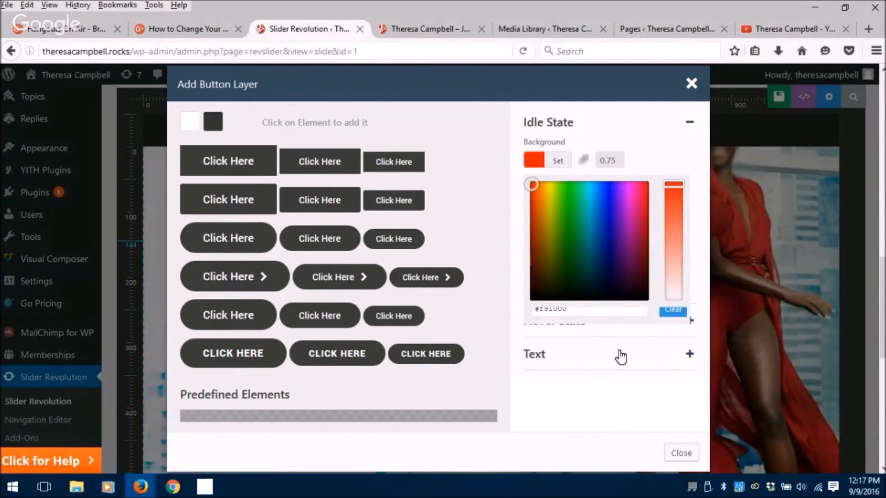
pyautogui.click(700, 280)
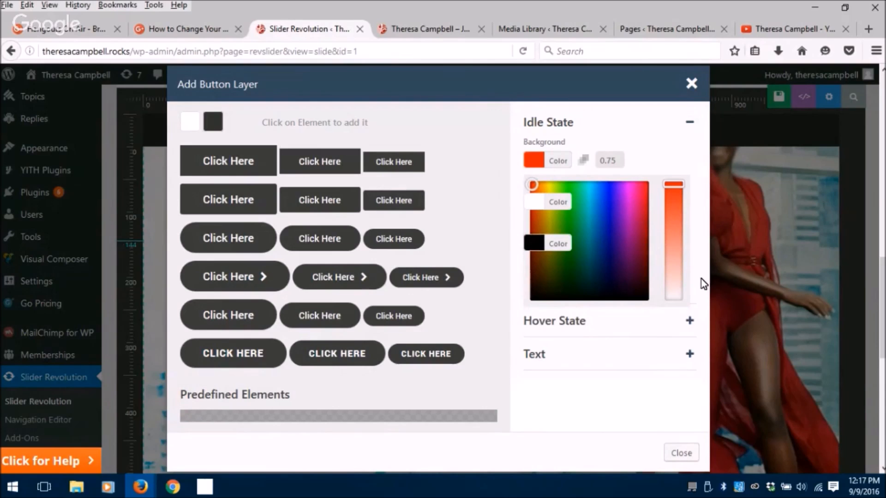
pyautogui.click(535, 202)
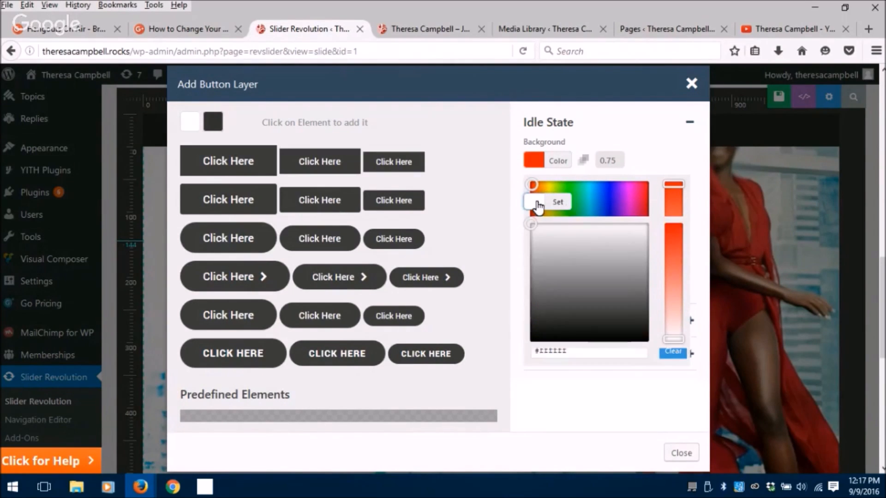
pyautogui.click(535, 203)
pyautogui.click(535, 203)
pyautogui.click(665, 159)
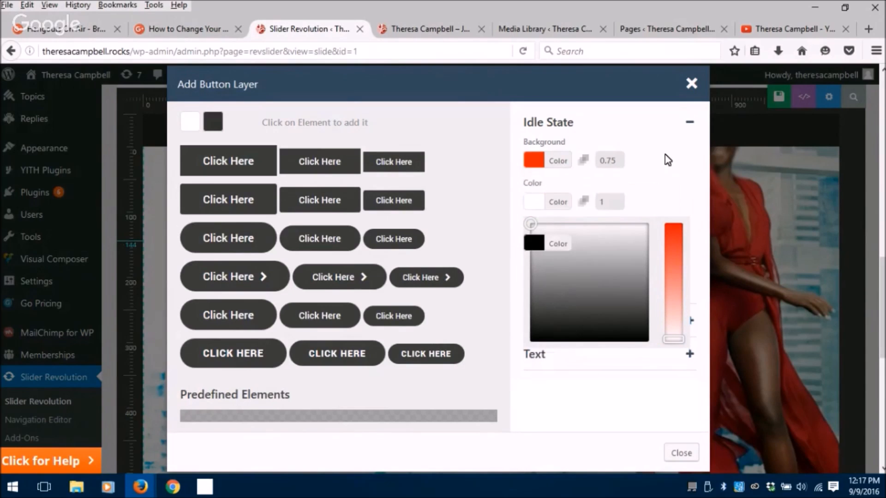
pyautogui.click(674, 191)
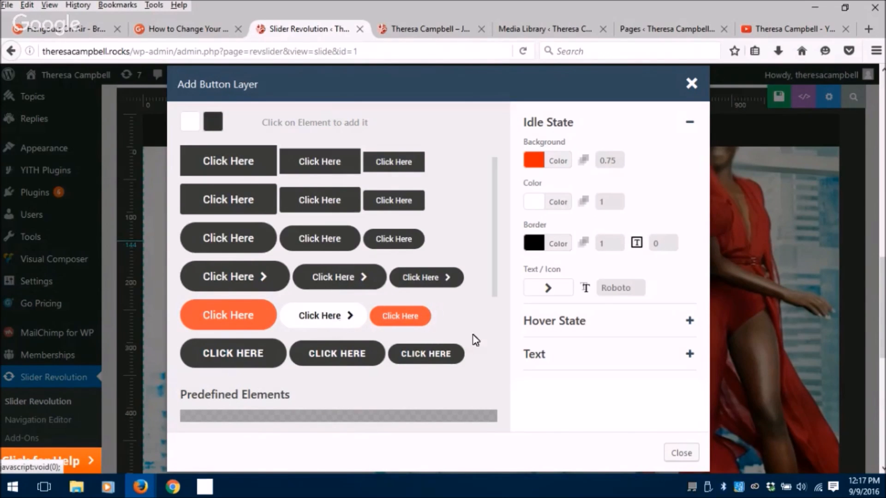
# Give the Hover State a white #ffffffff background, leaving text and border black.
pyautogui.click(546, 329)
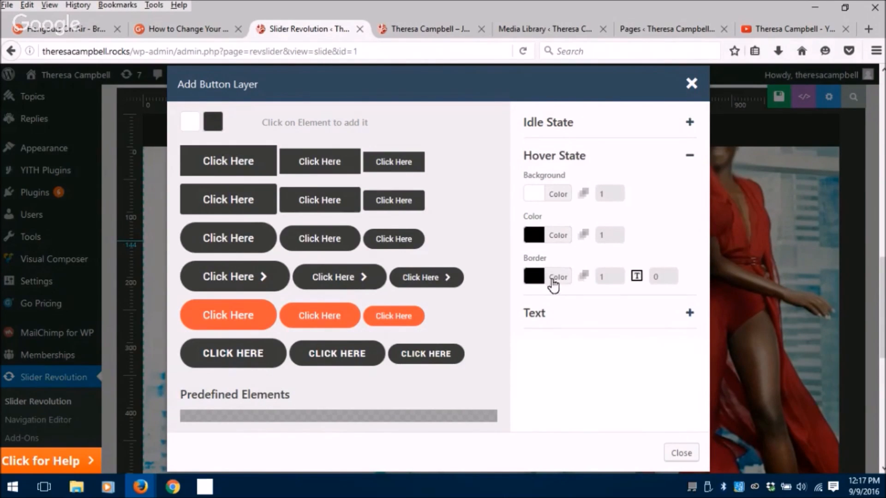
pyautogui.click(533, 201)
pyautogui.doubleClick(563, 343)
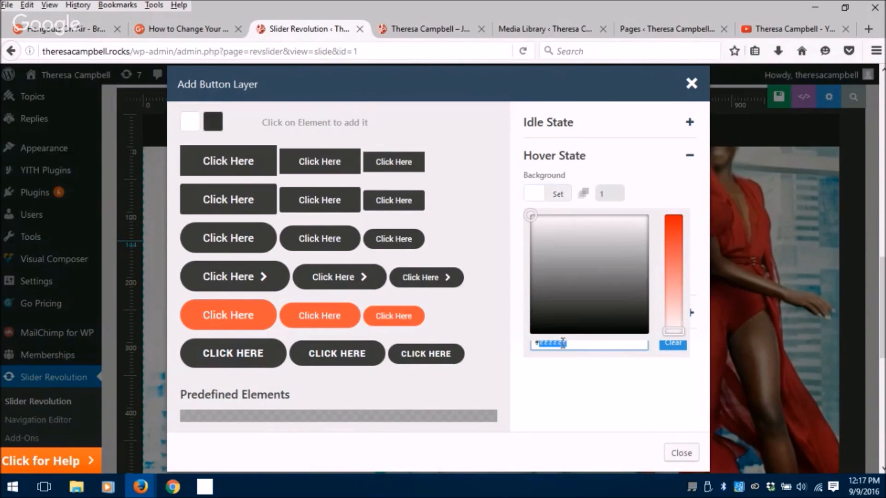
pyautogui.write('0000000')
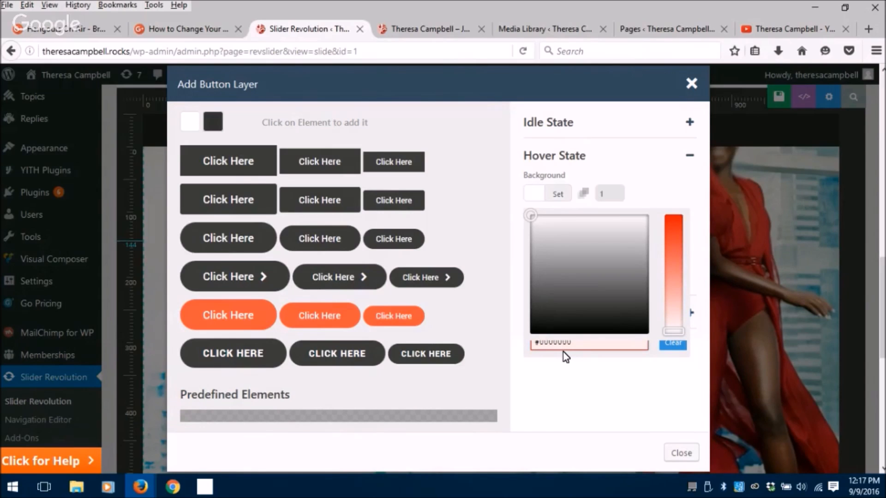
pyautogui.click(659, 381)
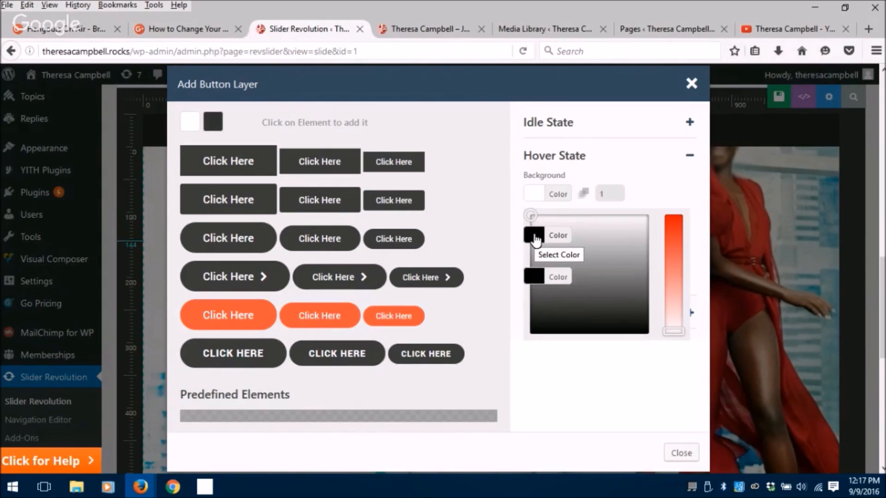
pyautogui.click(534, 237)
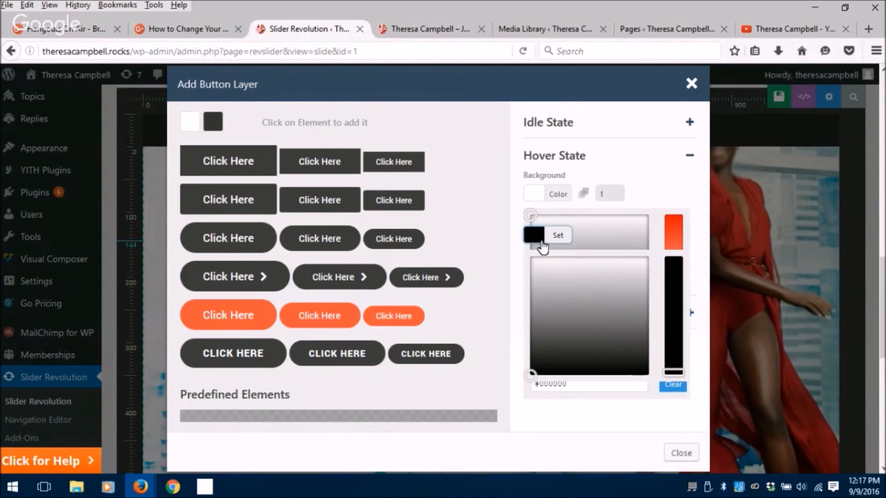
pyautogui.click(557, 389)
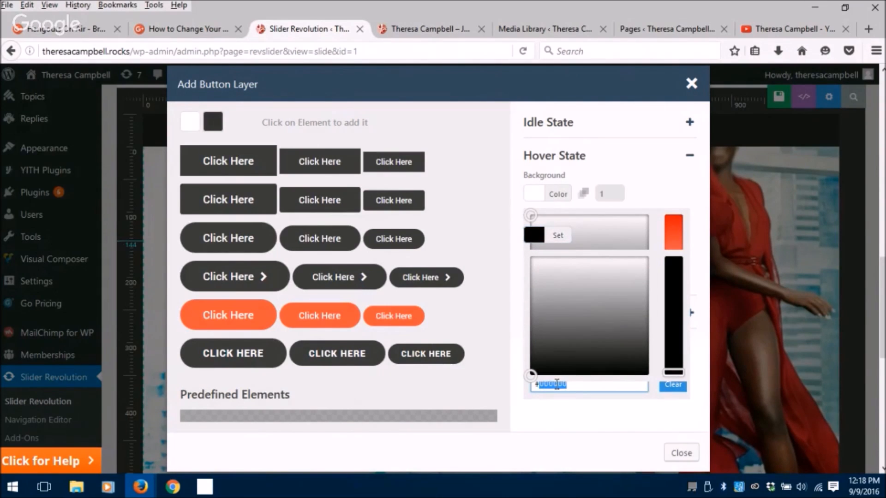
pyautogui.write('#ffffffff')
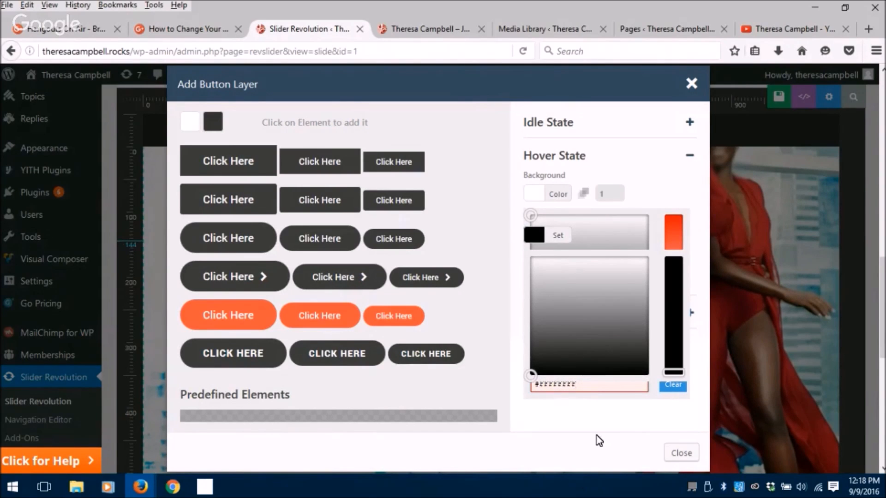
pyautogui.click(578, 415)
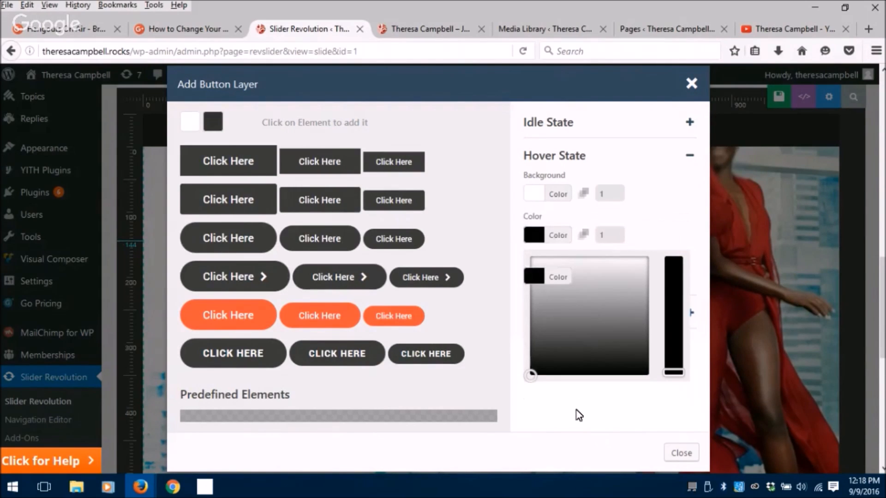
pyautogui.click(687, 402)
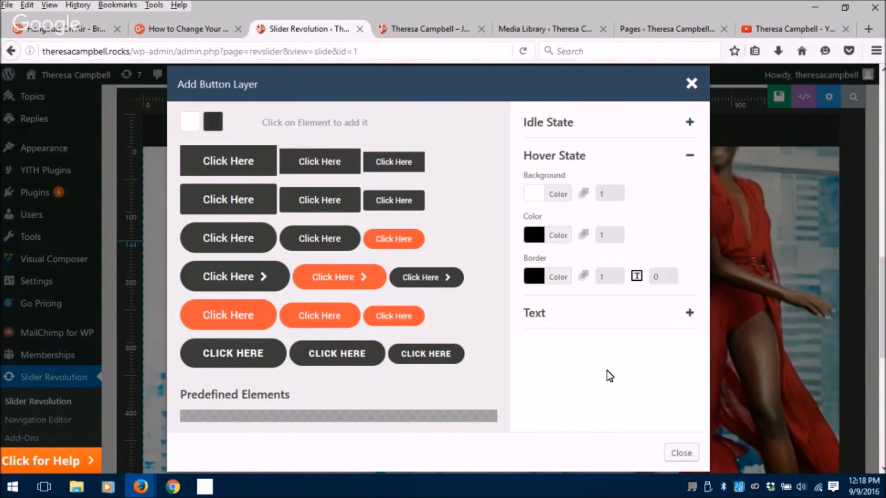
pyautogui.scroll(-3, 608, 376)
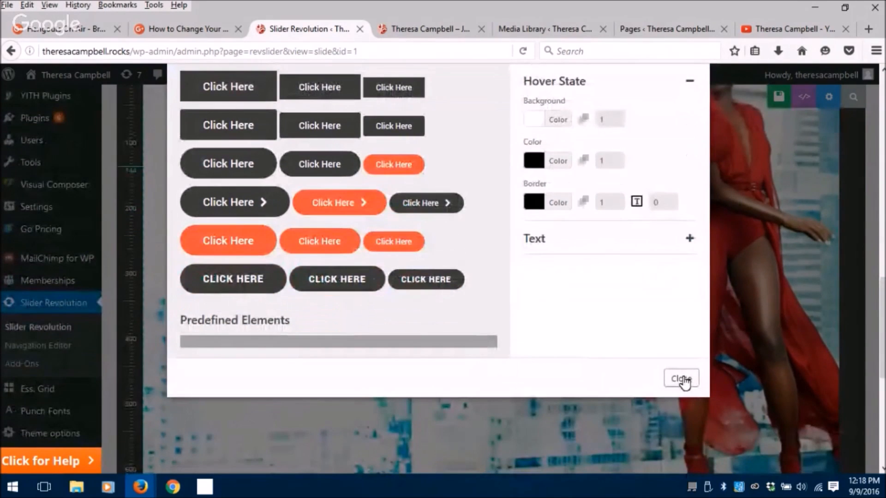
# Close the styles dialog and insert the orange rounded 'Click Here >' button with arrow.
pyautogui.click(683, 381)
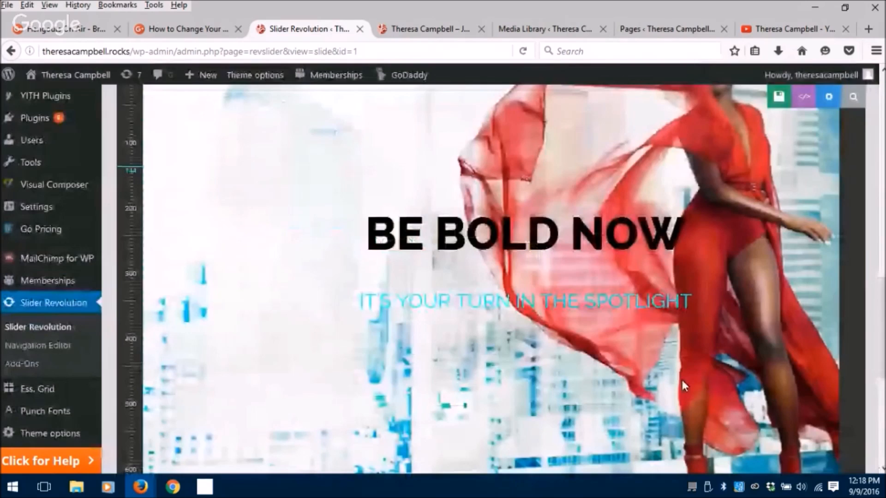
pyautogui.scroll(12, 370, 389)
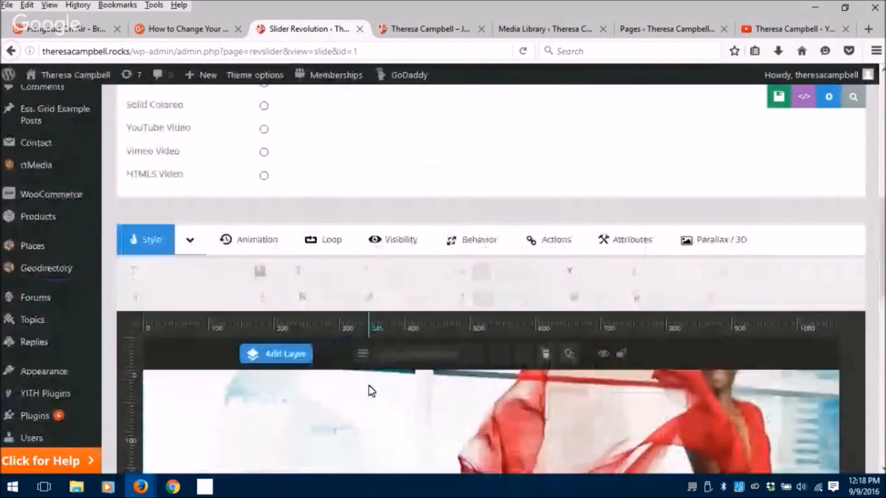
pyautogui.scroll(-7, 258, 268)
pyautogui.moveTo(273, 208)
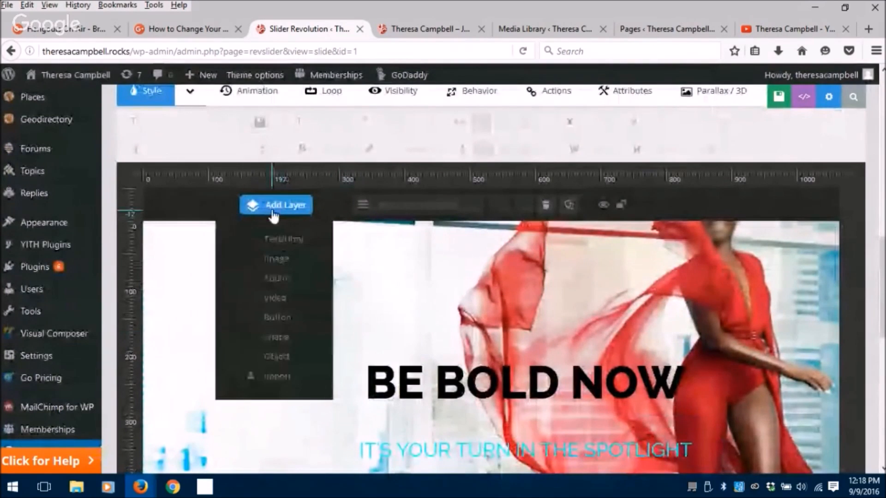
pyautogui.click(275, 322)
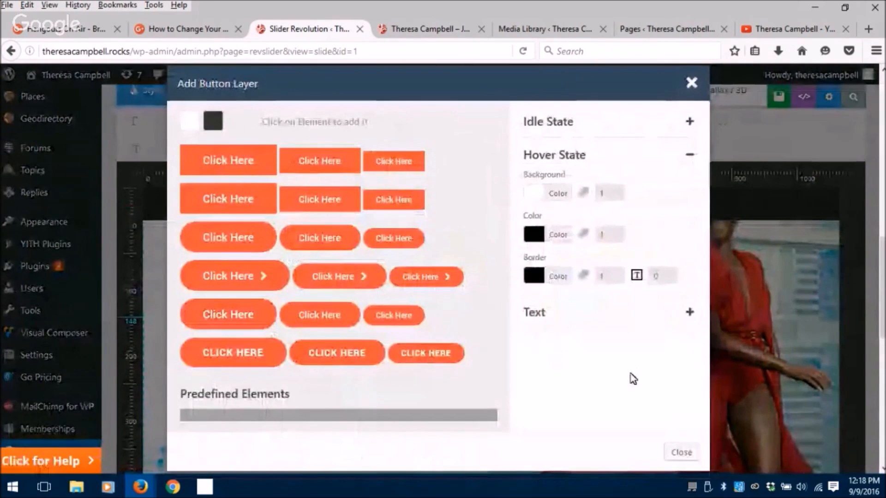
pyautogui.scroll(-3, 628, 375)
pyautogui.scroll(5, 605, 292)
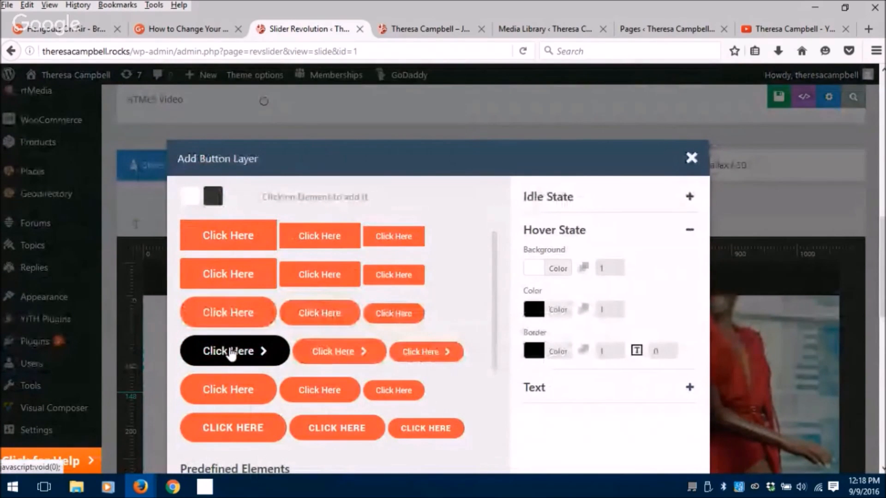
pyautogui.click(232, 350)
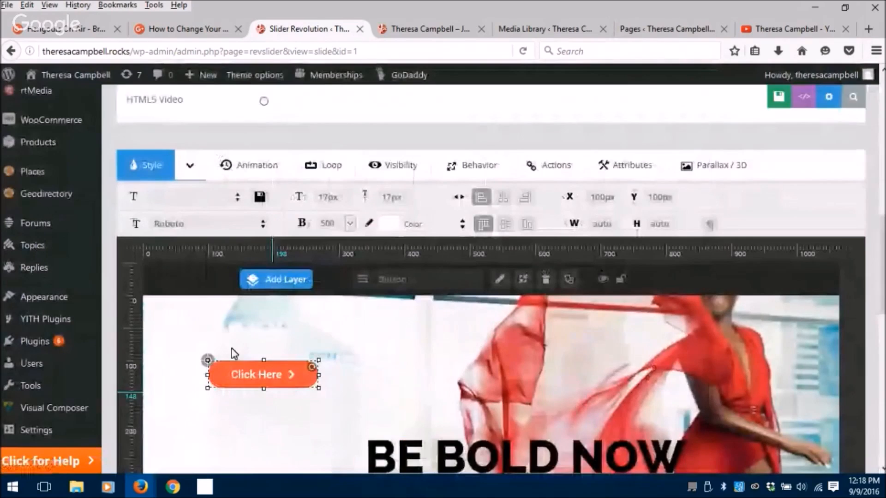
# Move the Click Here button below the blue subtitle, to X 503px, Y 417px.
pyautogui.scroll(-3, 214, 255)
pyautogui.scroll(-1, 239, 251)
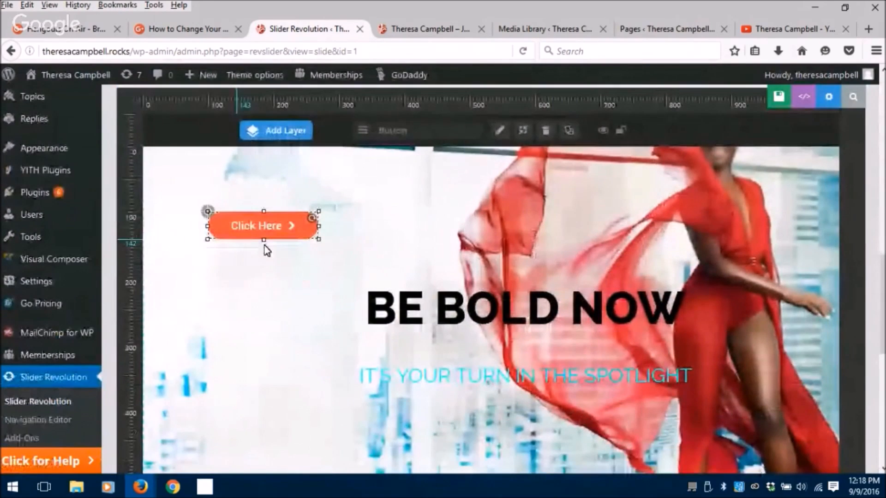
pyautogui.moveTo(289, 223); pyautogui.dragTo(315, 256)
pyautogui.moveTo(327, 309)
pyautogui.mouseDown()
pyautogui.moveTo(514, 407)
pyautogui.moveTo(528, 425)
pyautogui.moveTo(525, 435)
pyautogui.mouseUp()
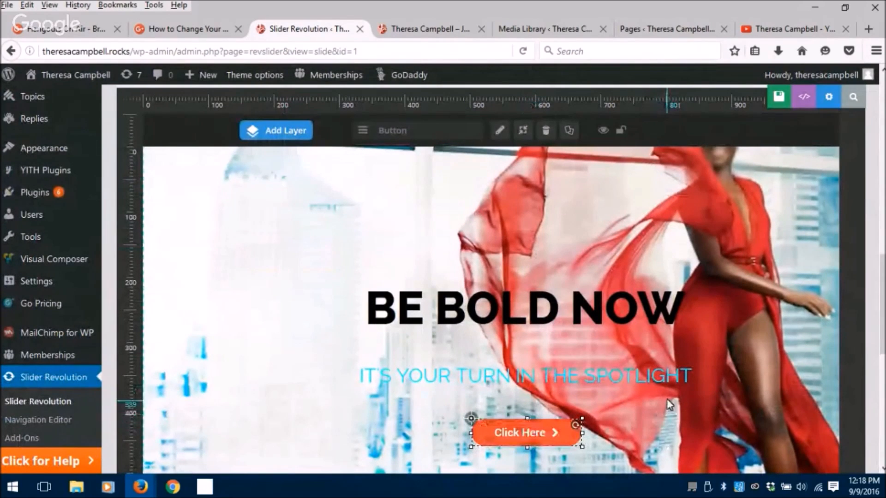
pyautogui.scroll(2, 666, 398)
pyautogui.scroll(3, 666, 398)
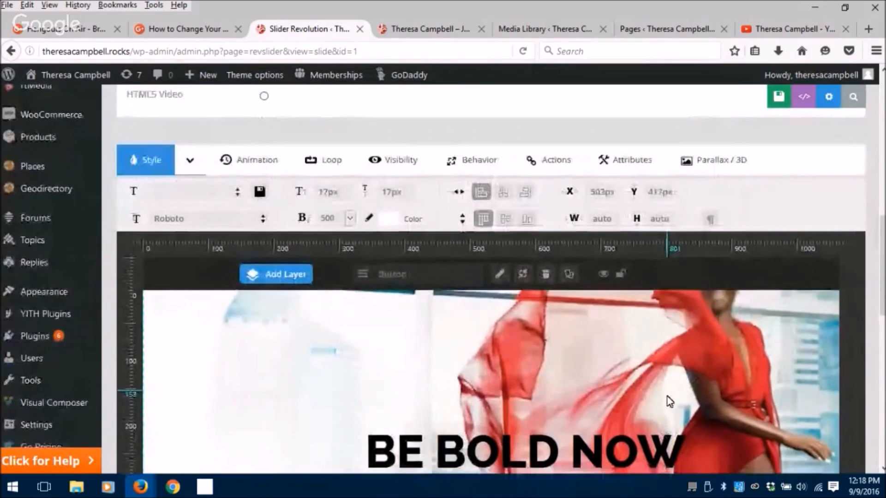
pyautogui.scroll(-8, 664, 398)
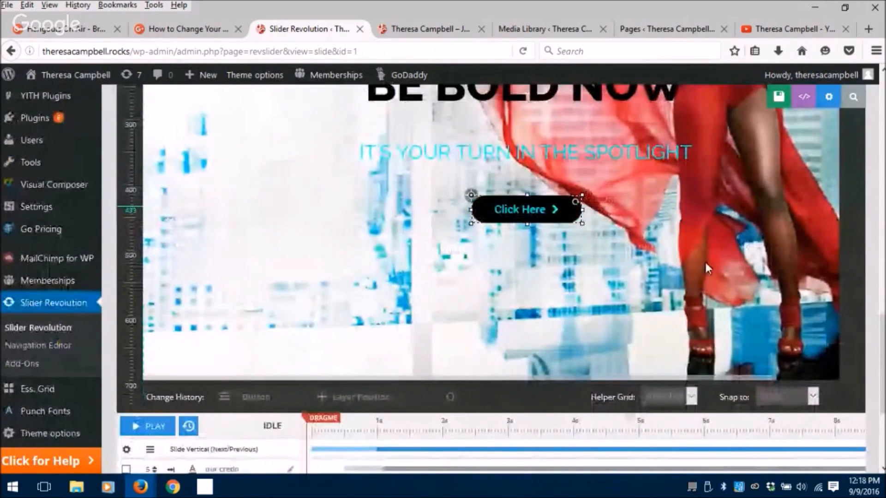
pyautogui.scroll(8, 710, 266)
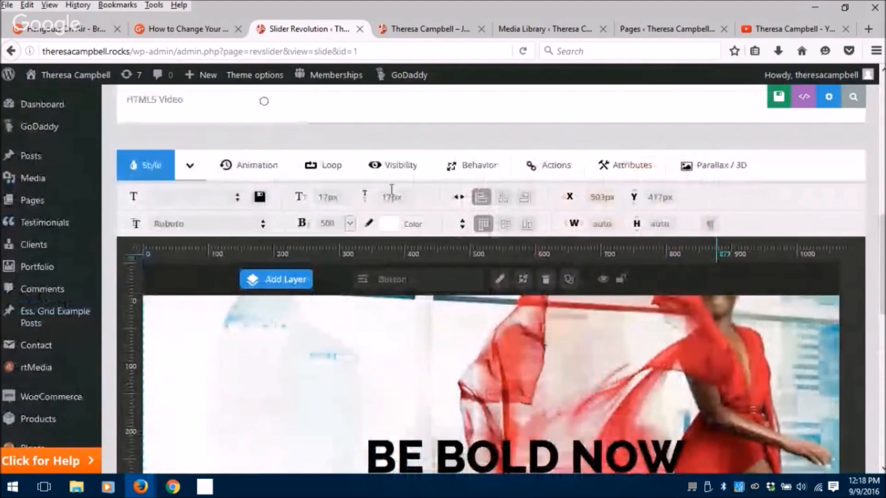
pyautogui.click(561, 178)
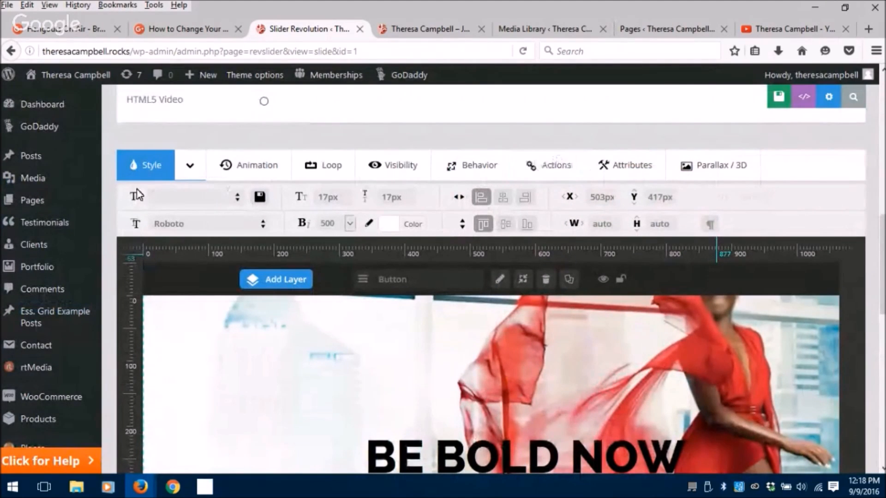
pyautogui.click(564, 165)
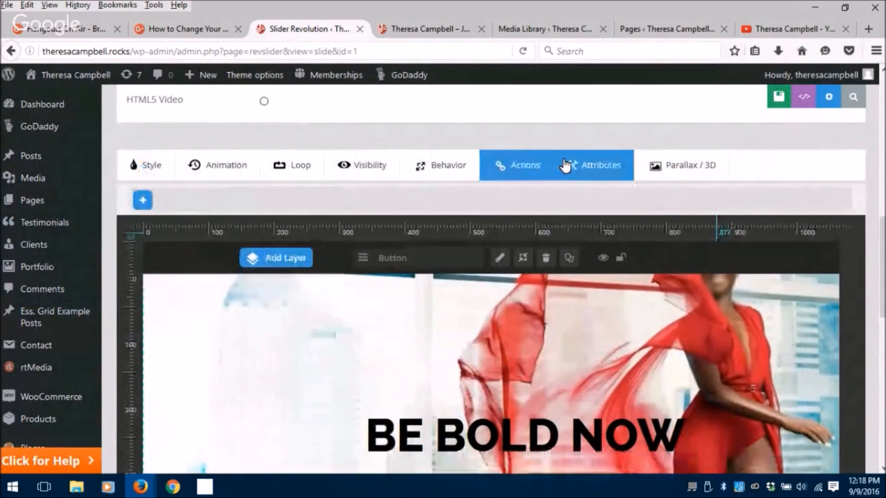
pyautogui.click(144, 207)
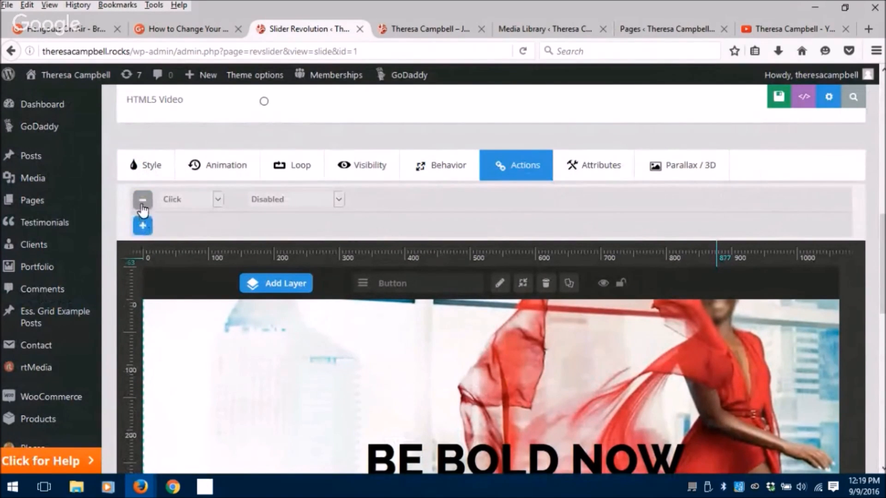
pyautogui.click(218, 200)
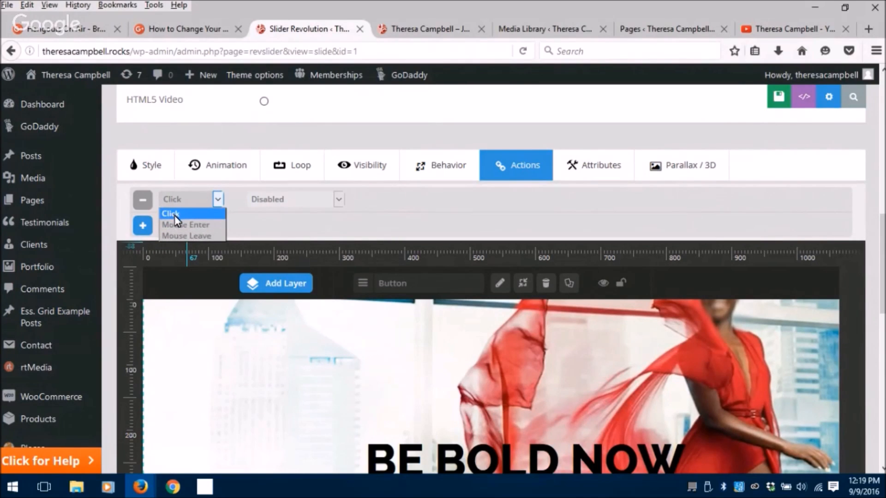
pyautogui.click(337, 202)
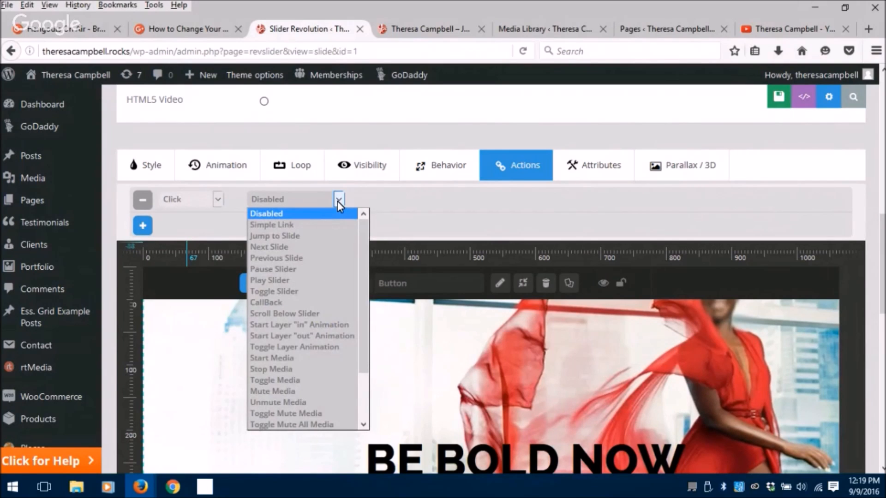
pyautogui.click(281, 227)
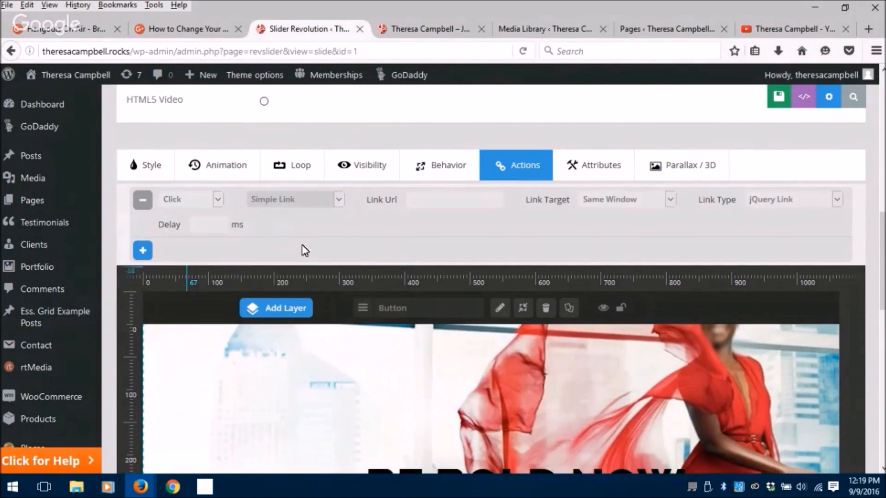
pyautogui.click(426, 202)
pyautogui.write('WWW.FACEBOOK')
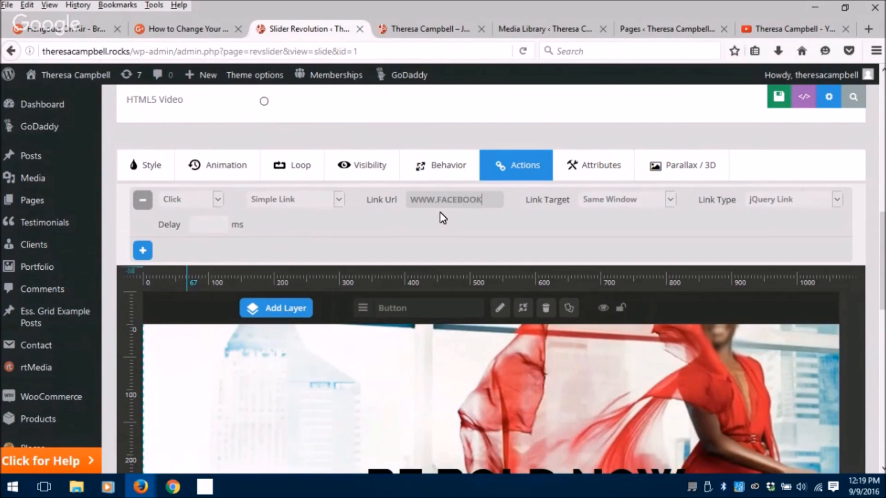
pyautogui.write('.COM/BENEXT')
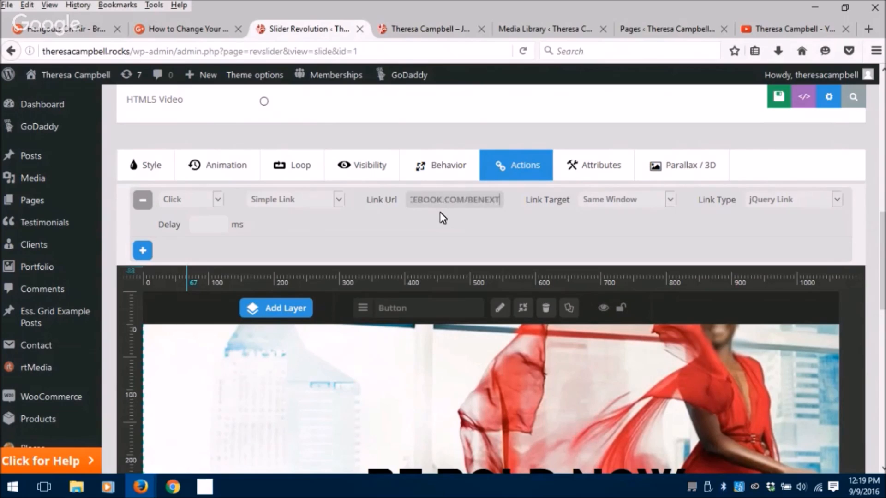
pyautogui.write('ENTERTAINMENT')
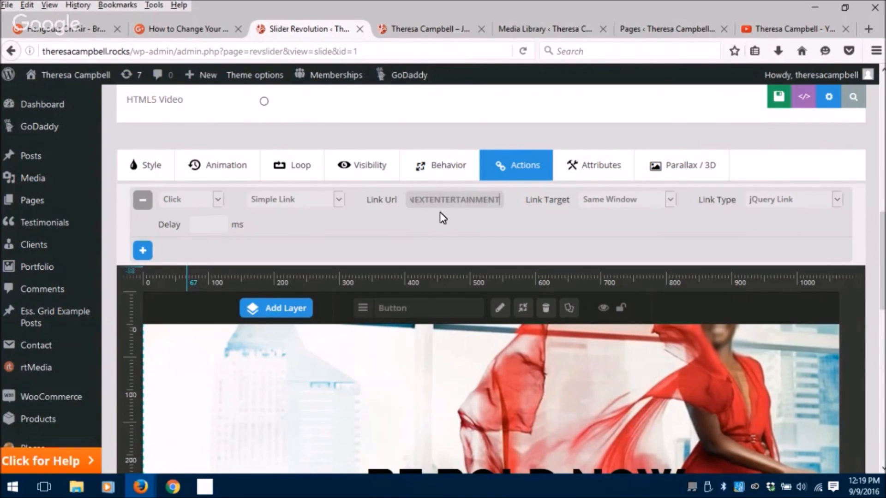
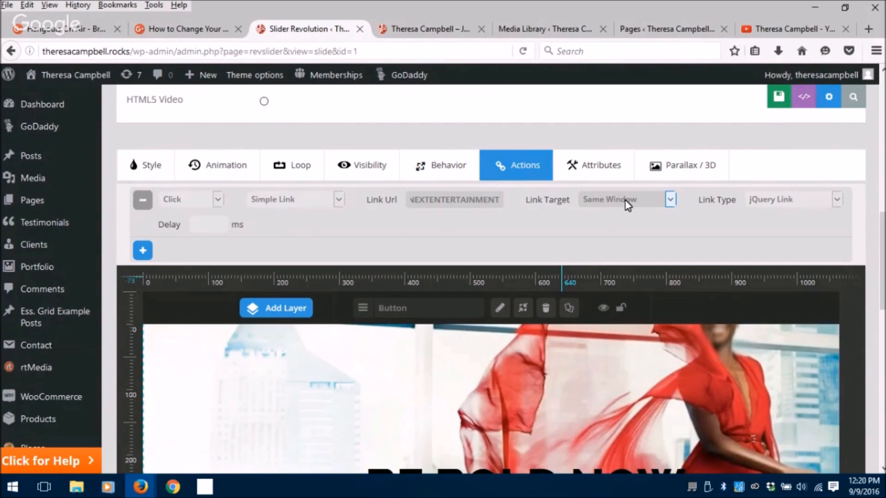
# Set the Click Here link target to New Window and save the slide.
pyautogui.click(670, 200)
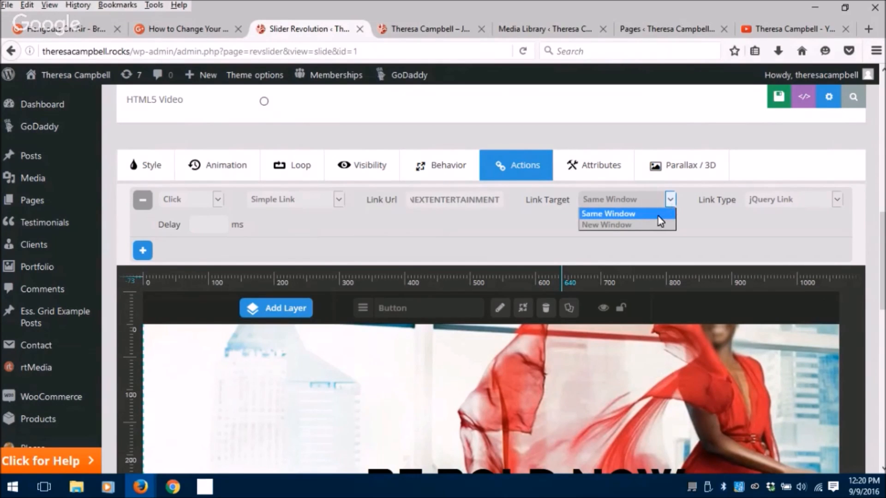
pyautogui.click(650, 225)
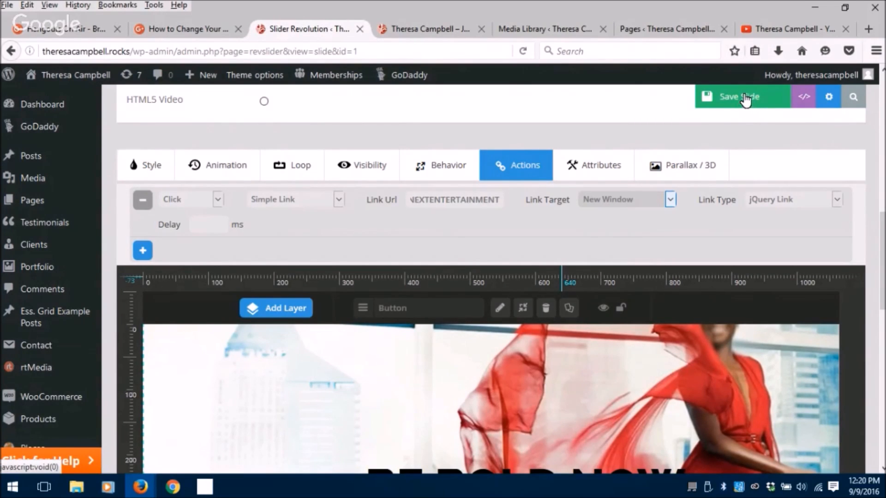
pyautogui.click(744, 99)
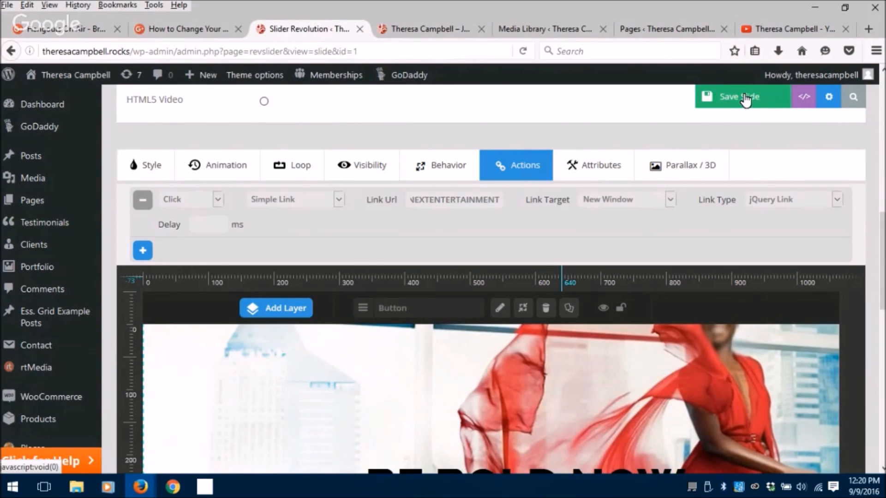
pyautogui.click(744, 99)
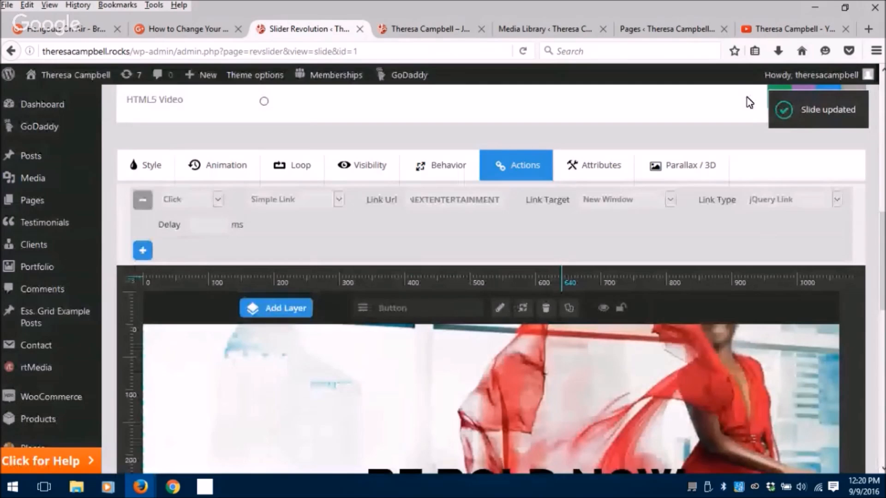
# Reload the live home page to show the updated BE BOLD NOW slide.
pyautogui.click(412, 31)
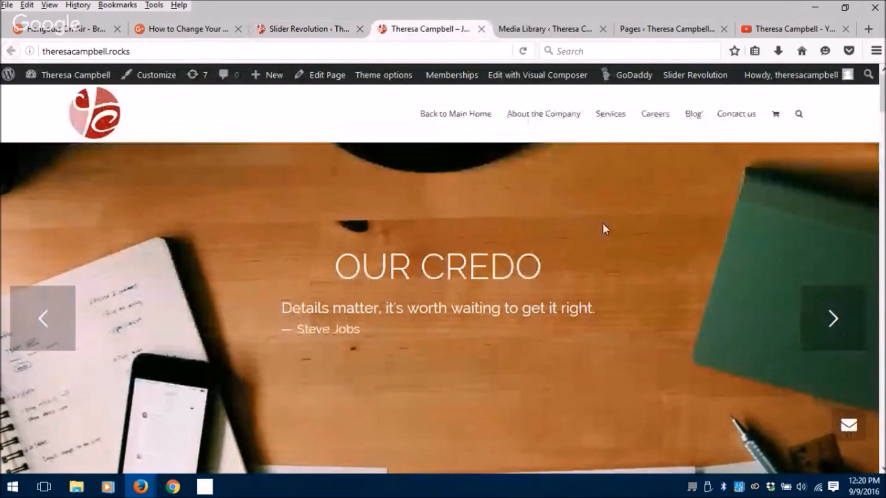
pyautogui.click(143, 51)
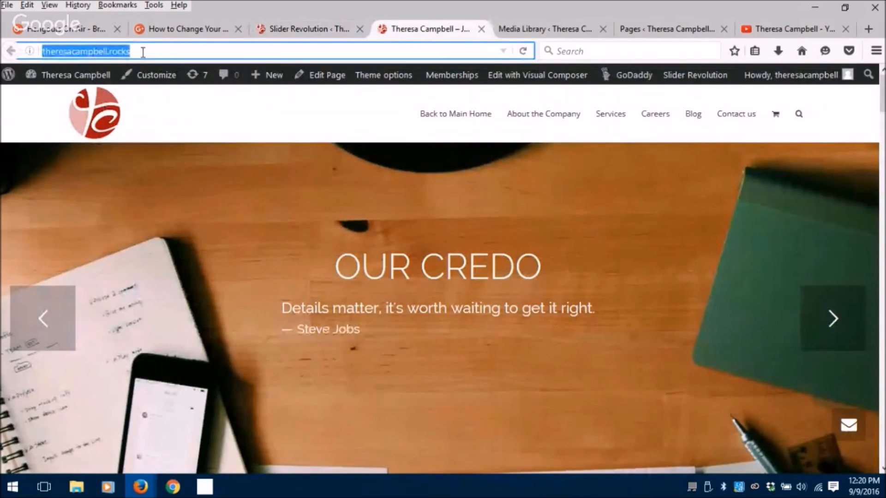
pyautogui.press('Return')
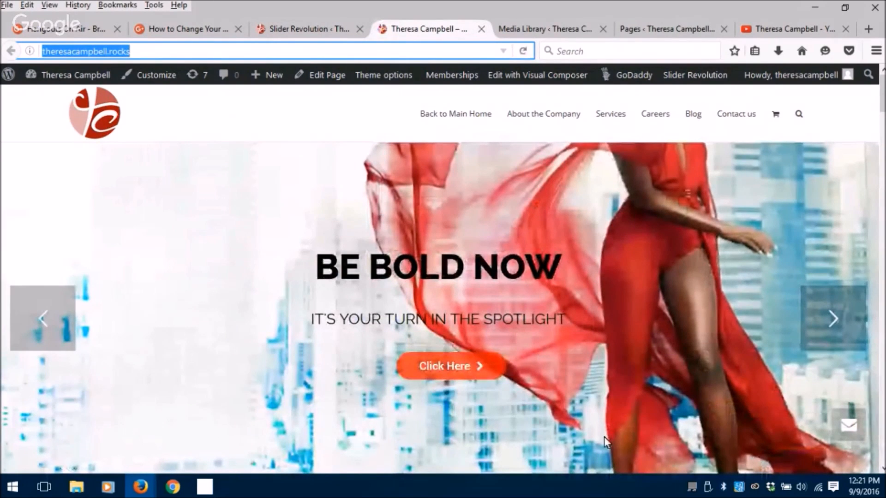
# Test the Click Here button and allow pop-ups for theresacampbell.rocks.
pyautogui.click(458, 368)
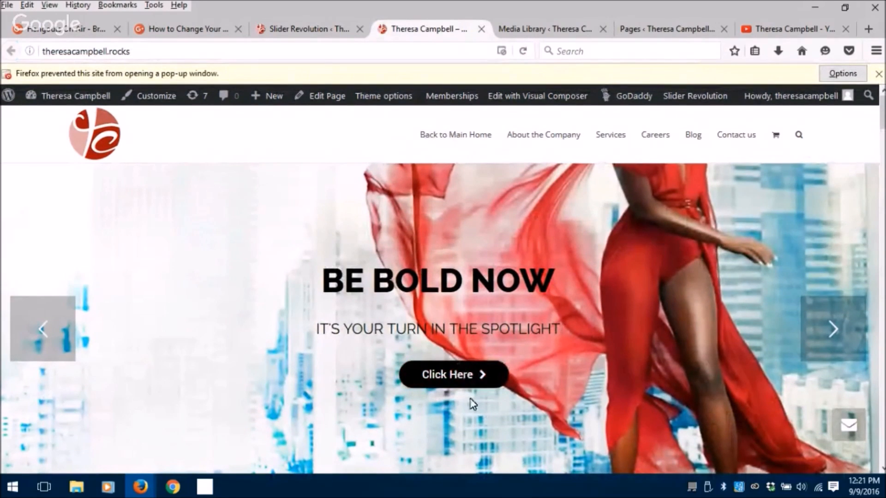
pyautogui.click(468, 379)
pyautogui.click(844, 74)
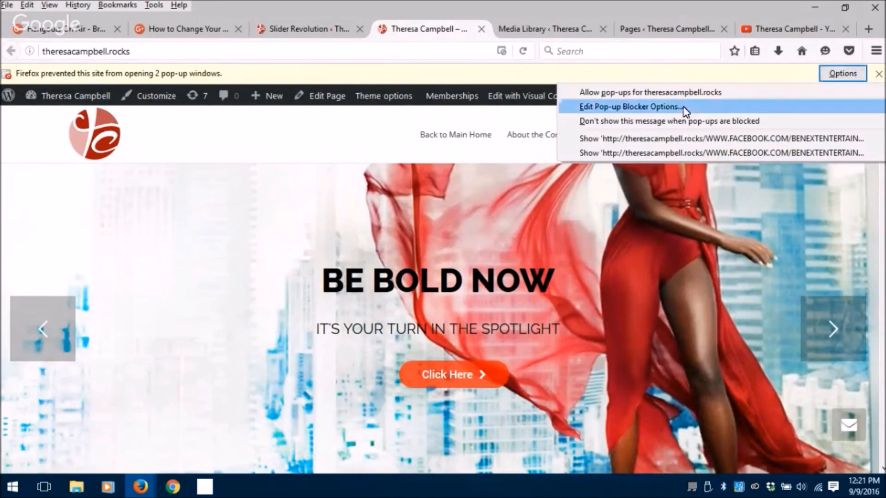
pyautogui.click(664, 90)
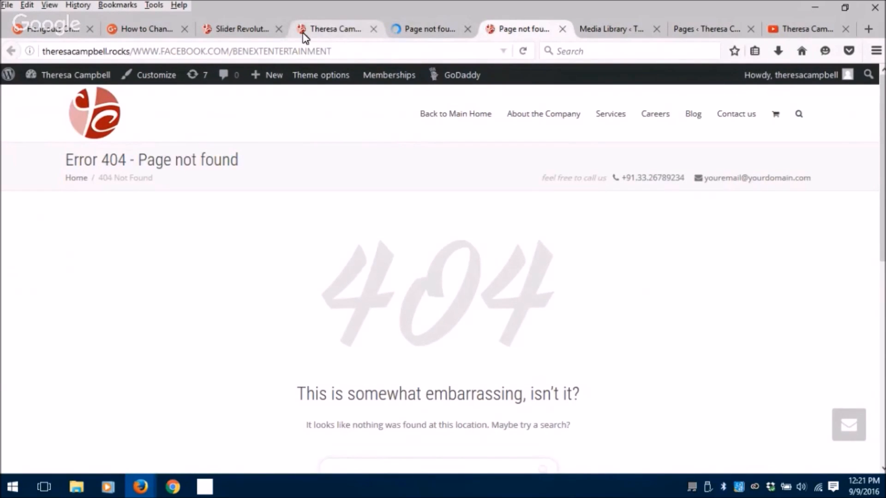
# Review the Click Here button's current Link Url in the slide editor.
pyautogui.click(303, 34)
pyautogui.click(239, 29)
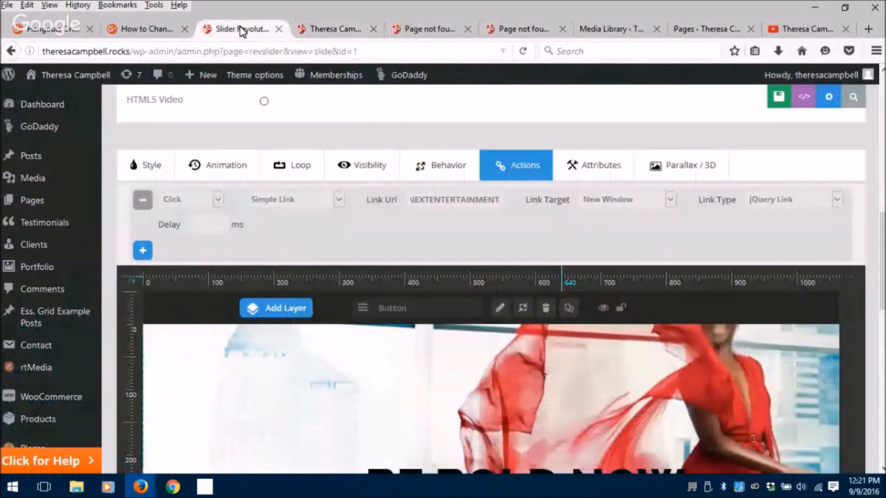
pyautogui.scroll(-3, 517, 457)
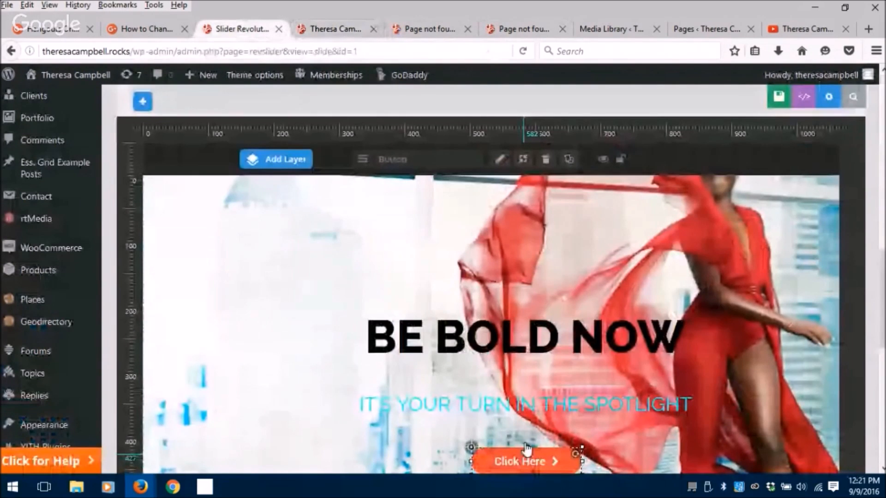
pyautogui.scroll(-2, 550, 413)
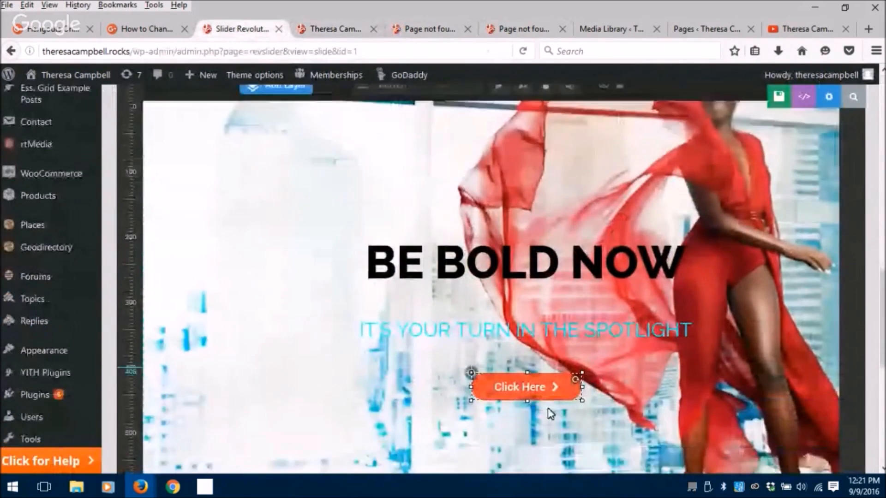
pyautogui.scroll(5, 623, 347)
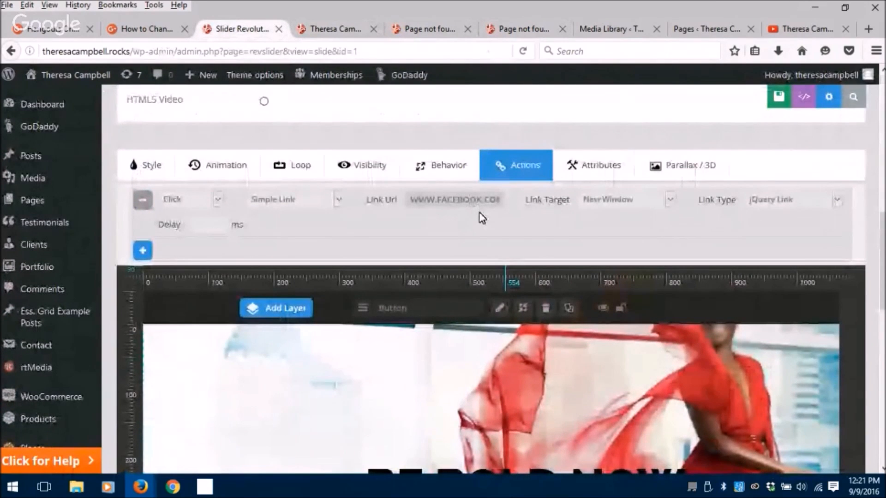
pyautogui.press('End')
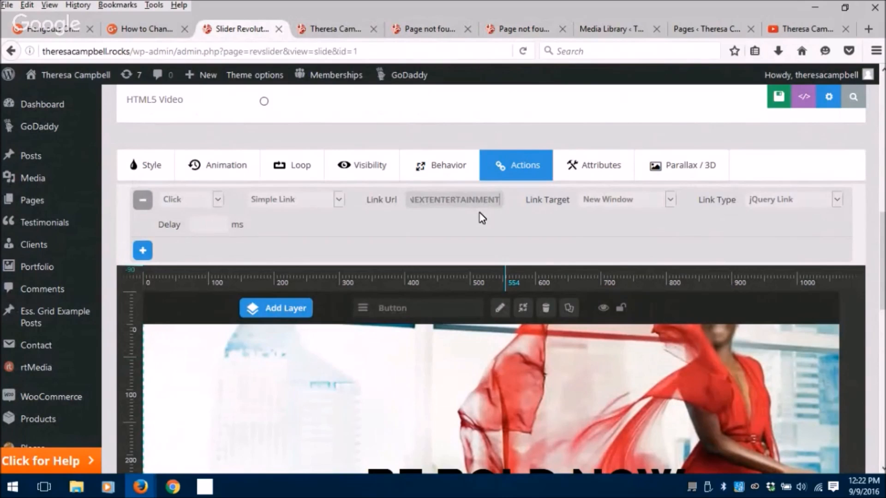
pyautogui.press('Left')
pyautogui.press('Left')
pyautogui.press('Left')
pyautogui.press('Left')
pyautogui.press('Left')
pyautogui.press('Left')
pyautogui.press('Left')
pyautogui.press('Left')
pyautogui.press('Left')
pyautogui.press('Left')
pyautogui.press('Left')
pyautogui.press('Left')
pyautogui.press('Left')
pyautogui.press('Left')
pyautogui.press('Left')
pyautogui.press('Left')
pyautogui.press('Left')
pyautogui.press('Left')
pyautogui.press('Left')
pyautogui.press('Left')
# Open the About the Company page and select its address.
pyautogui.click(424, 28)
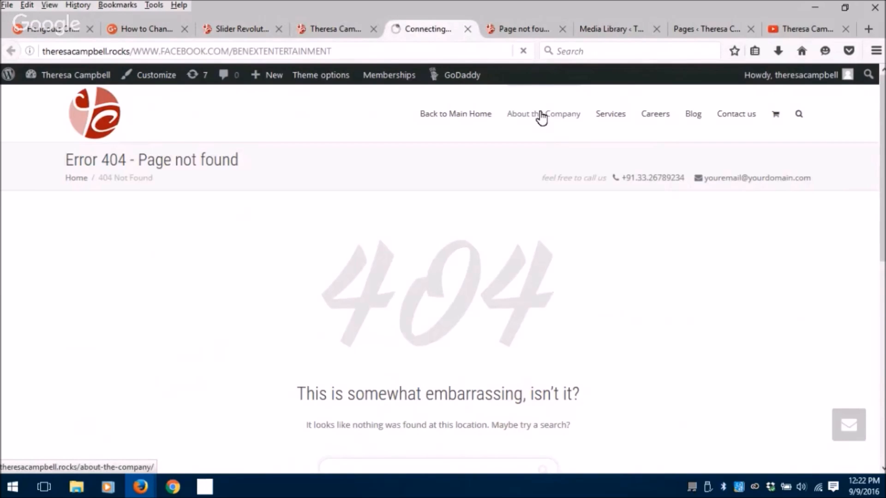
pyautogui.click(541, 118)
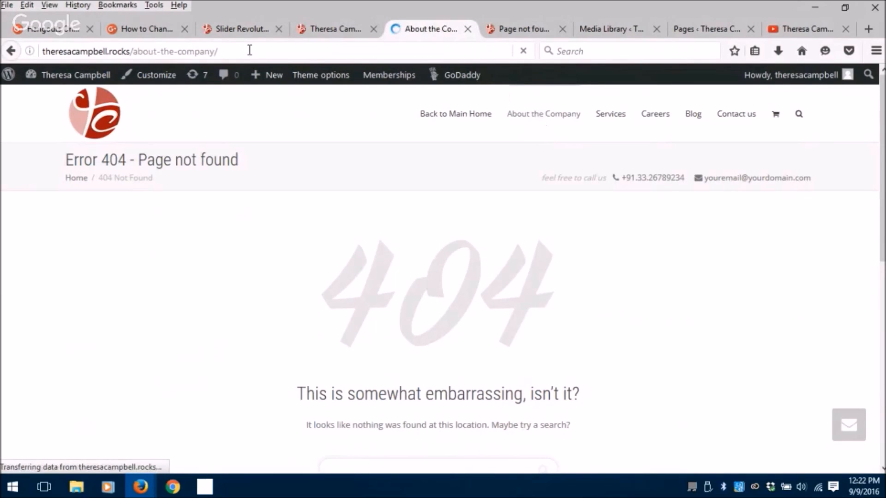
pyautogui.moveTo(247, 49); pyautogui.dragTo(24, 51)
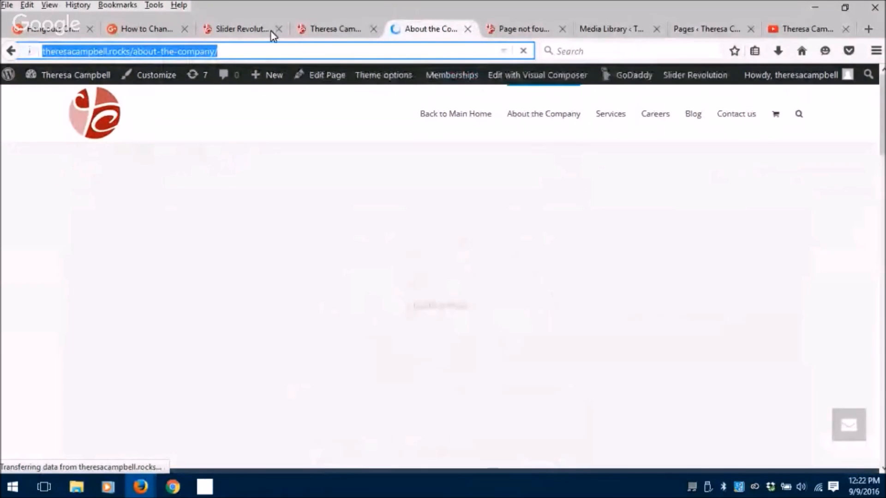
# Replace the Link Url with the /about-the-company/ address and save the slide.
pyautogui.click(338, 32)
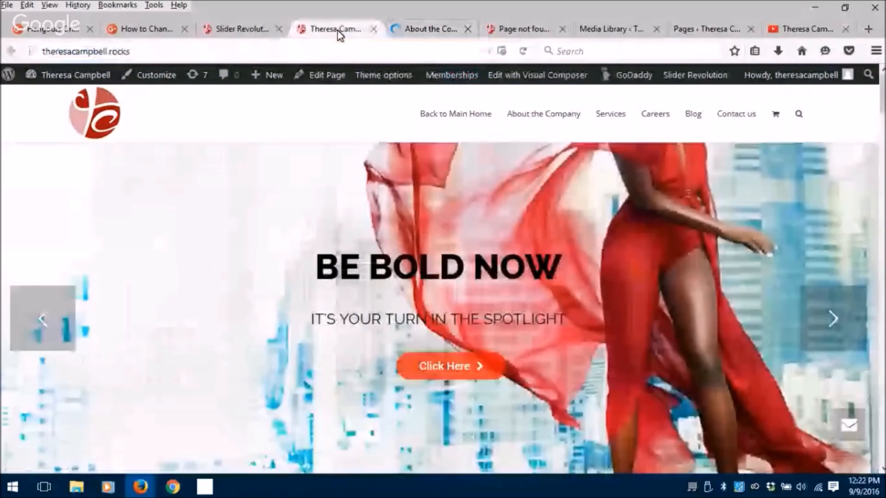
pyautogui.click(258, 29)
pyautogui.scroll(-5, 531, 389)
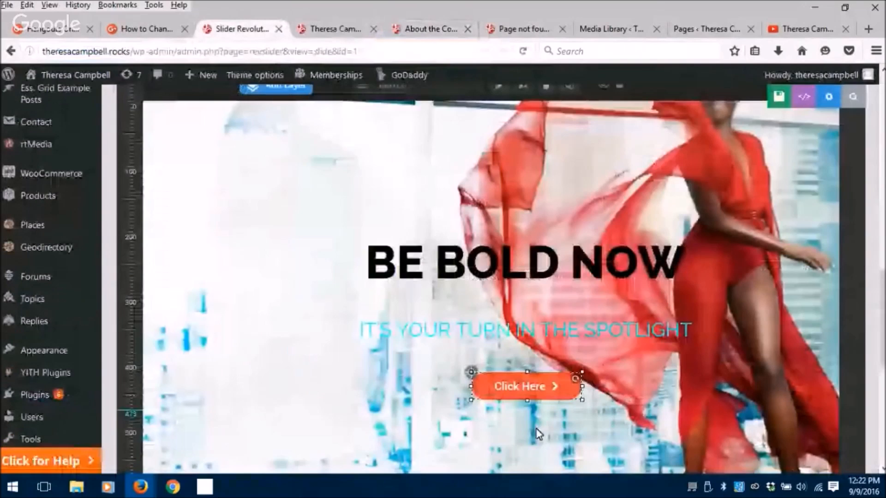
pyautogui.scroll(5, 539, 381)
pyautogui.click(454, 349)
pyautogui.hotkey('ctrl', 'a')
pyautogui.write('/about-the-company/')
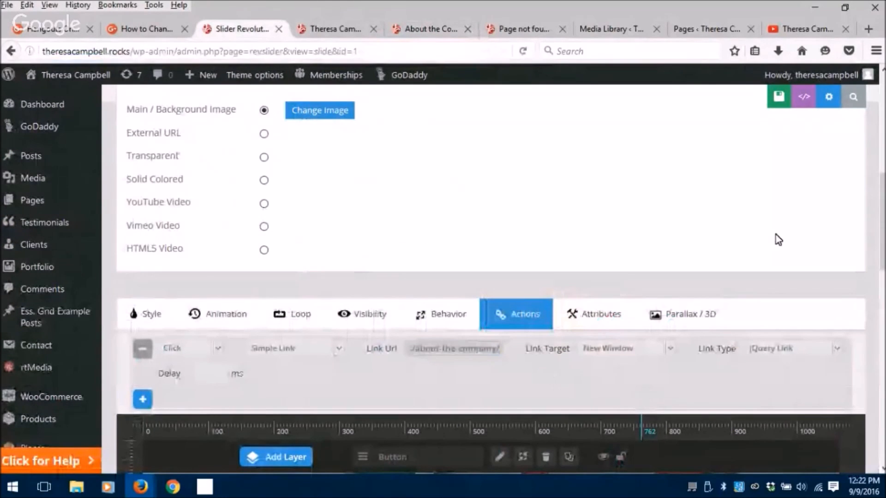
pyautogui.click(763, 98)
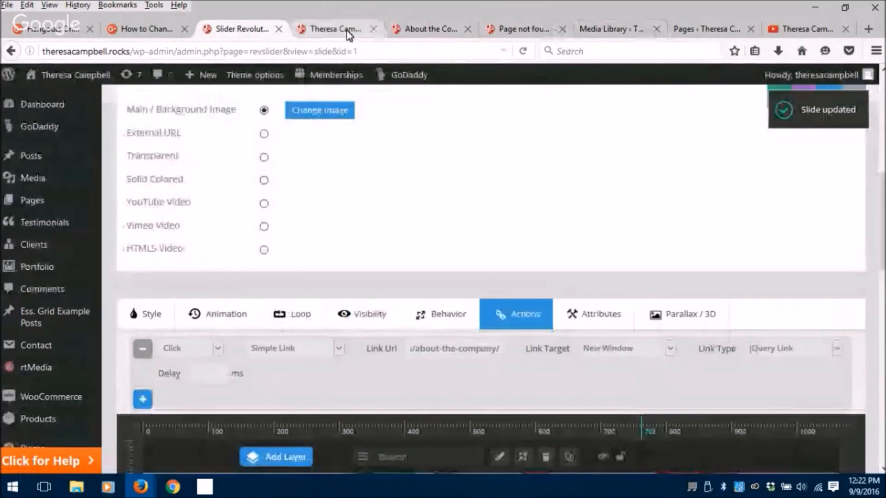
# Reload the home page and check Click Here opens About the Company in a new tab.
pyautogui.click(349, 31)
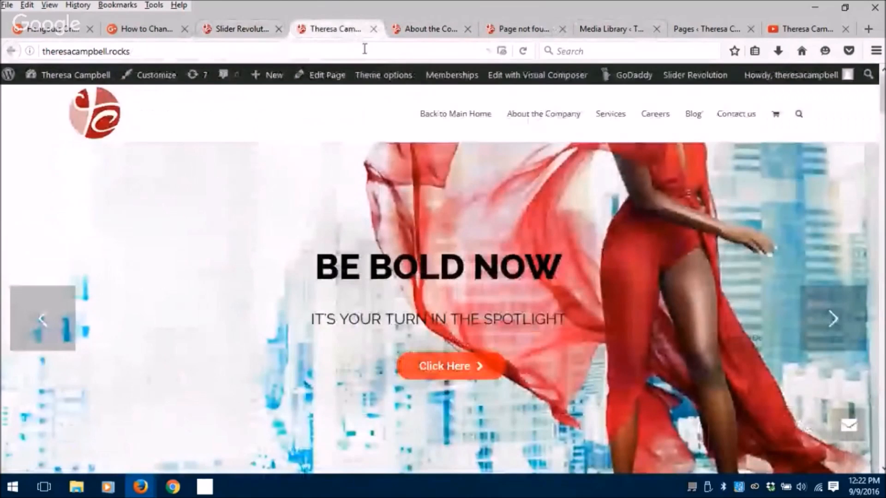
pyautogui.click(314, 51)
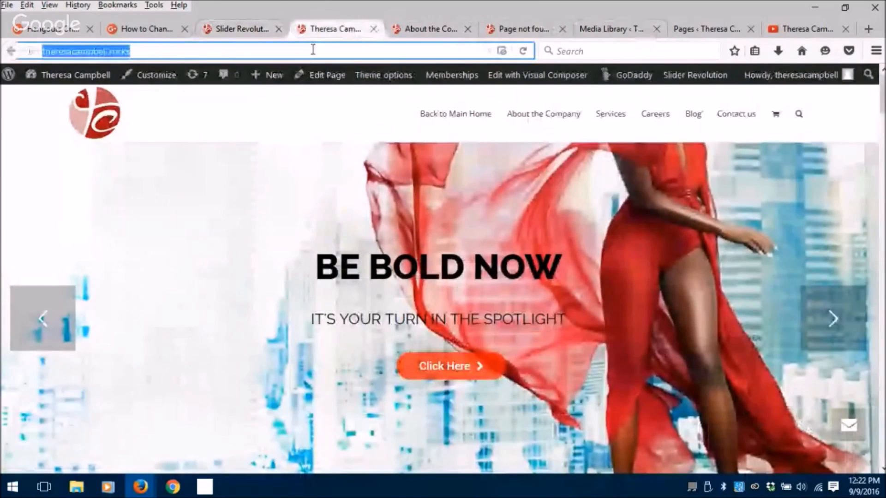
pyautogui.press('Return')
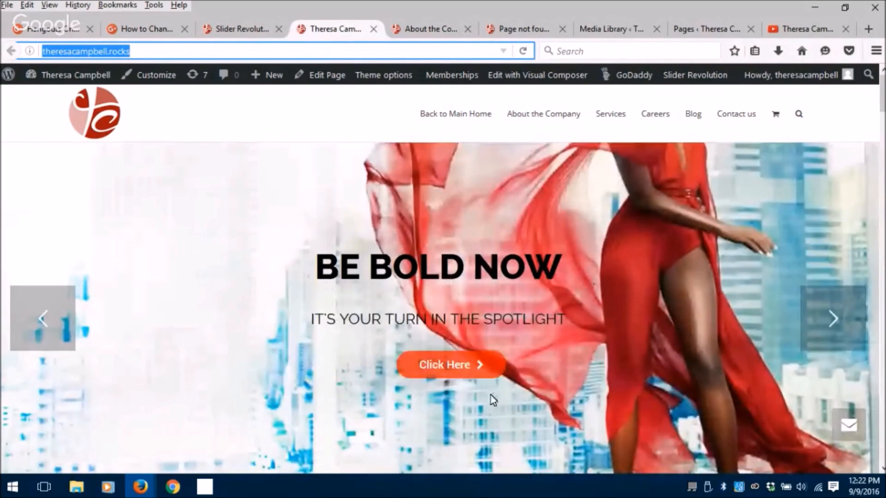
pyautogui.click(455, 367)
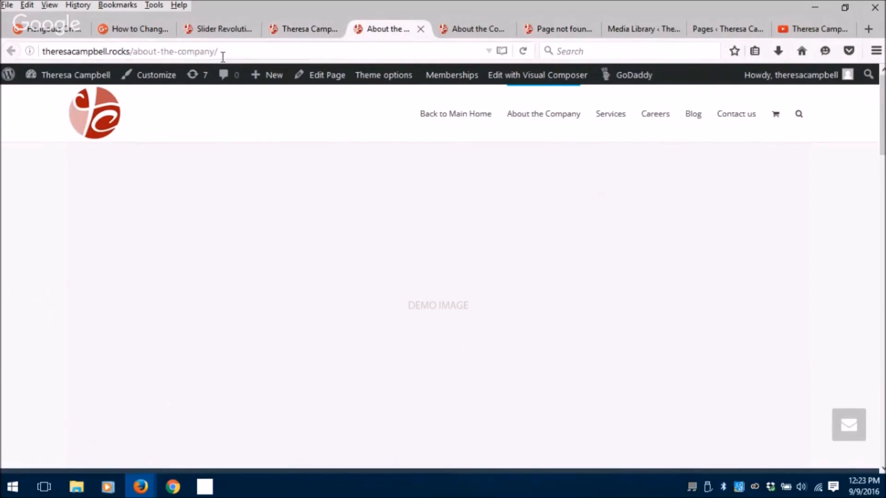
# View the Kleo demo's Back to Main Home page, then return to the site's home page.
pyautogui.click(473, 117)
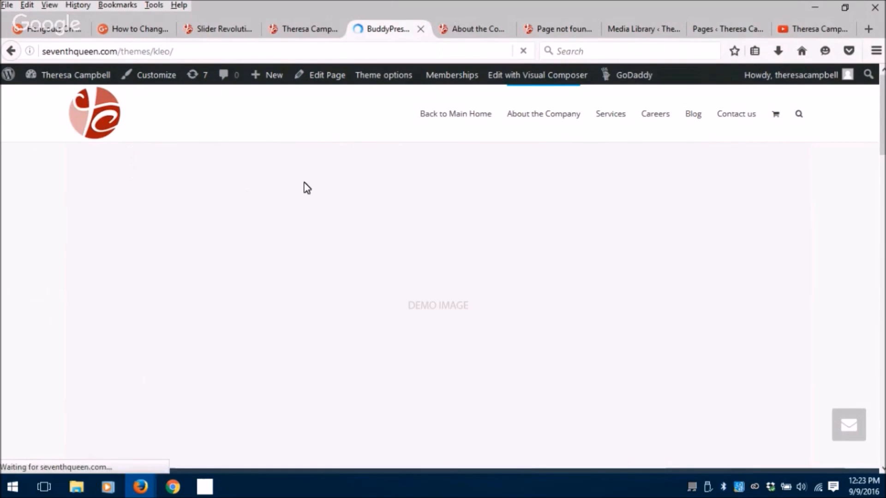
pyautogui.scroll(-2, 277, 191)
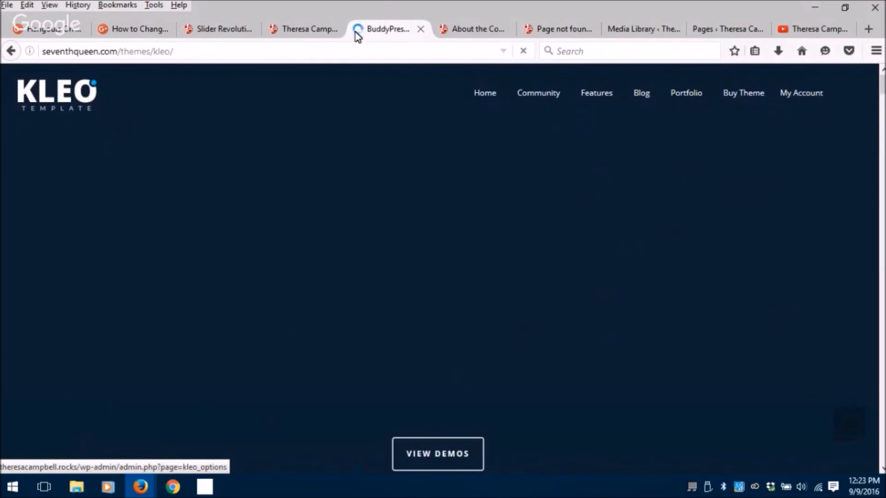
pyautogui.moveTo(520, 87)
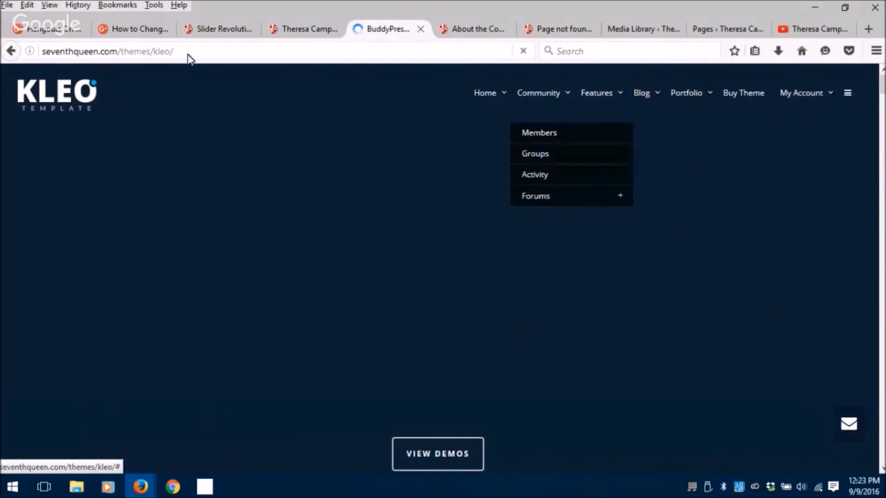
pyautogui.click(294, 33)
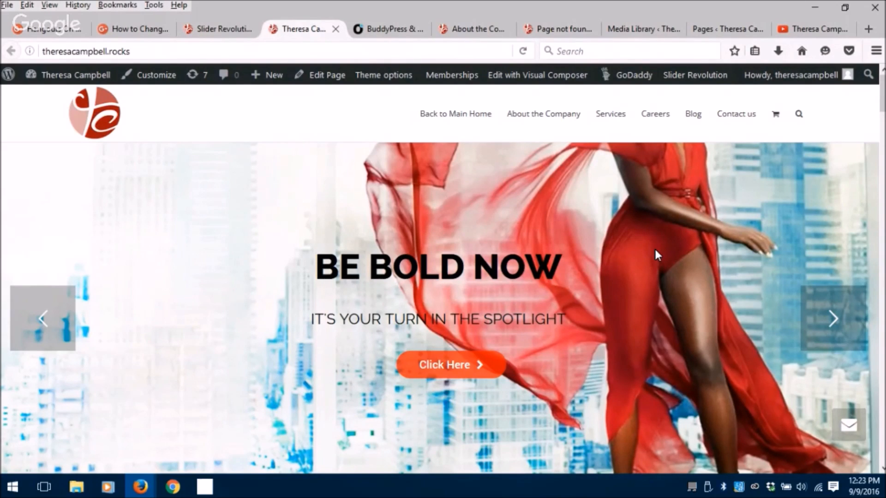
pyautogui.moveTo(775, 114)
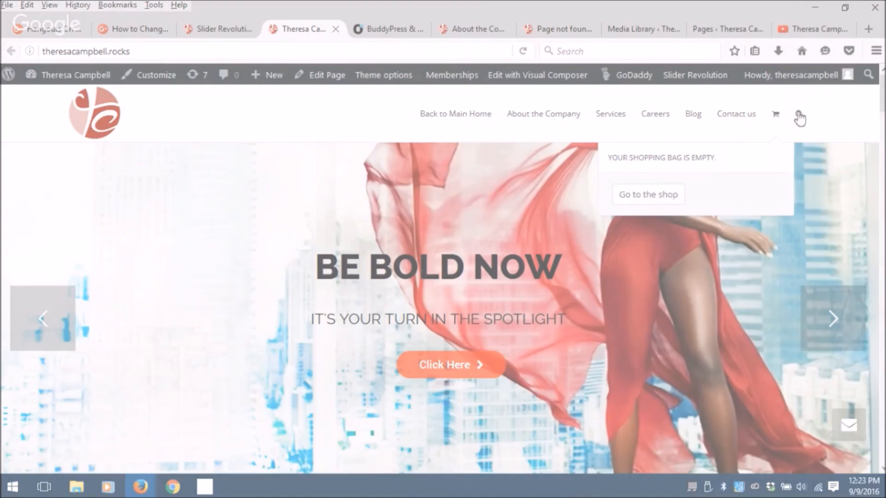